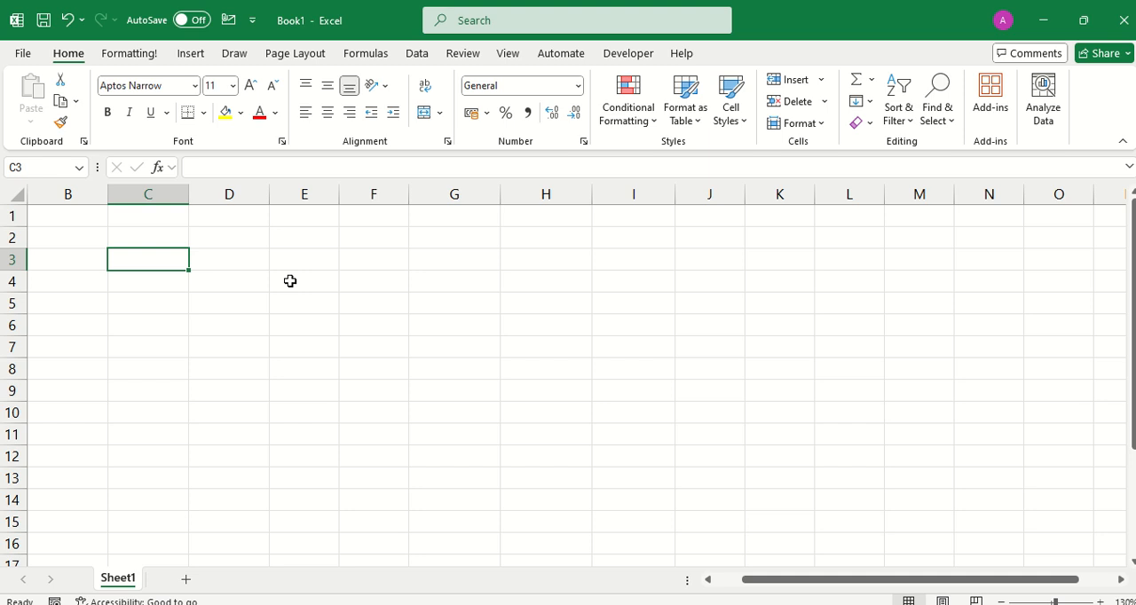
Enter four people's first names in cells B1 to B4, one per cell.
{"action": "left_click", "coordinate": [95, 218]}
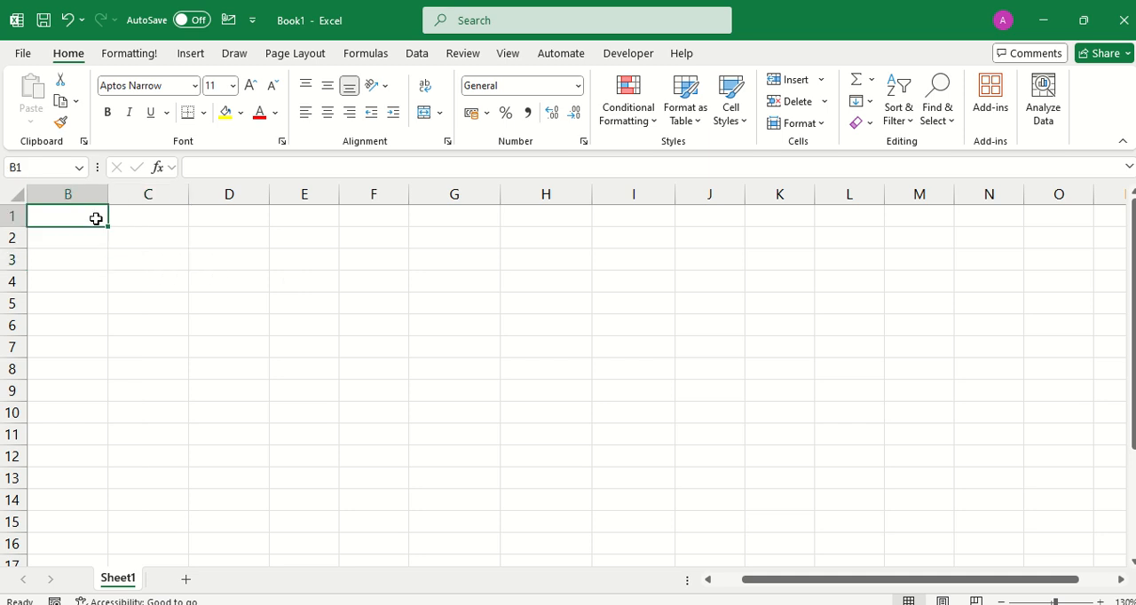
{"action": "type", "text": "Musa"}
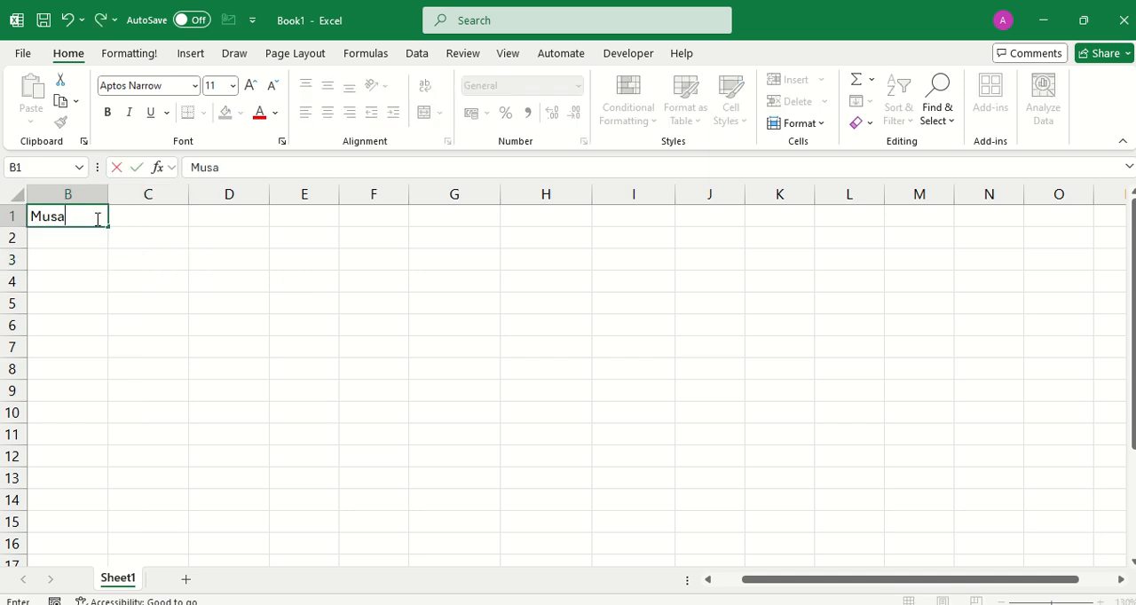
{"action": "key", "text": "Return"}
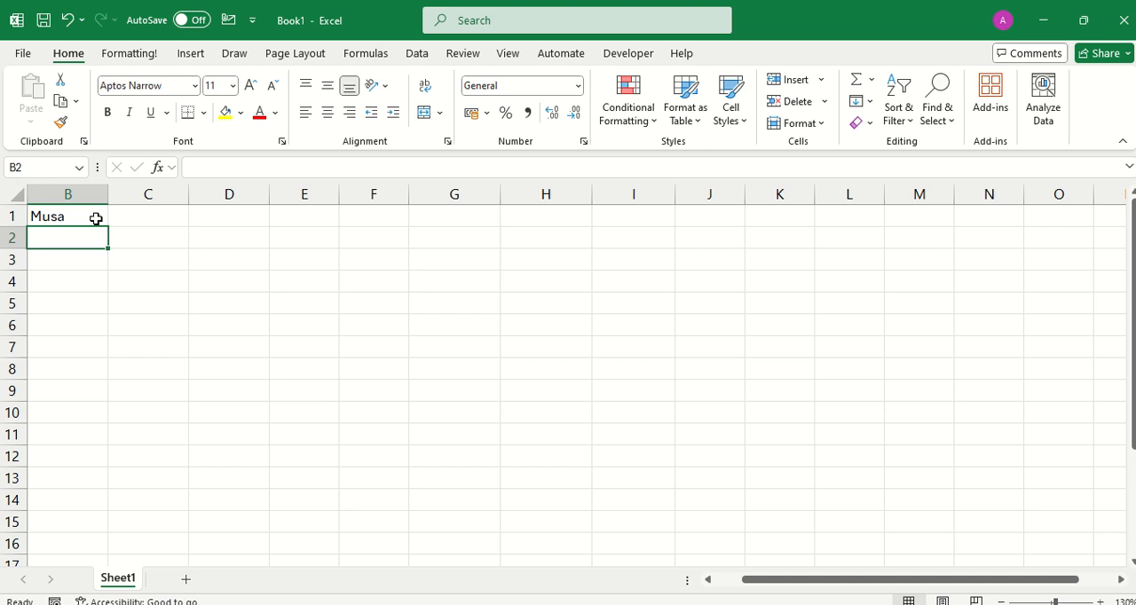
{"action": "type", "text": "Esther"}
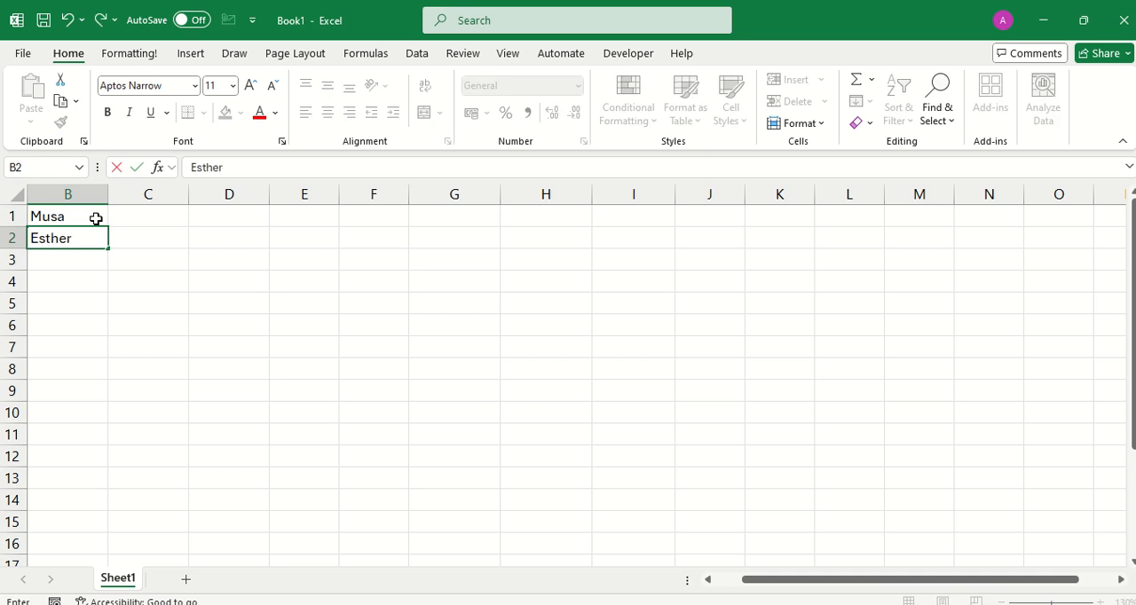
{"action": "key", "text": "Return"}
{"action": "type", "text": "Jay"}
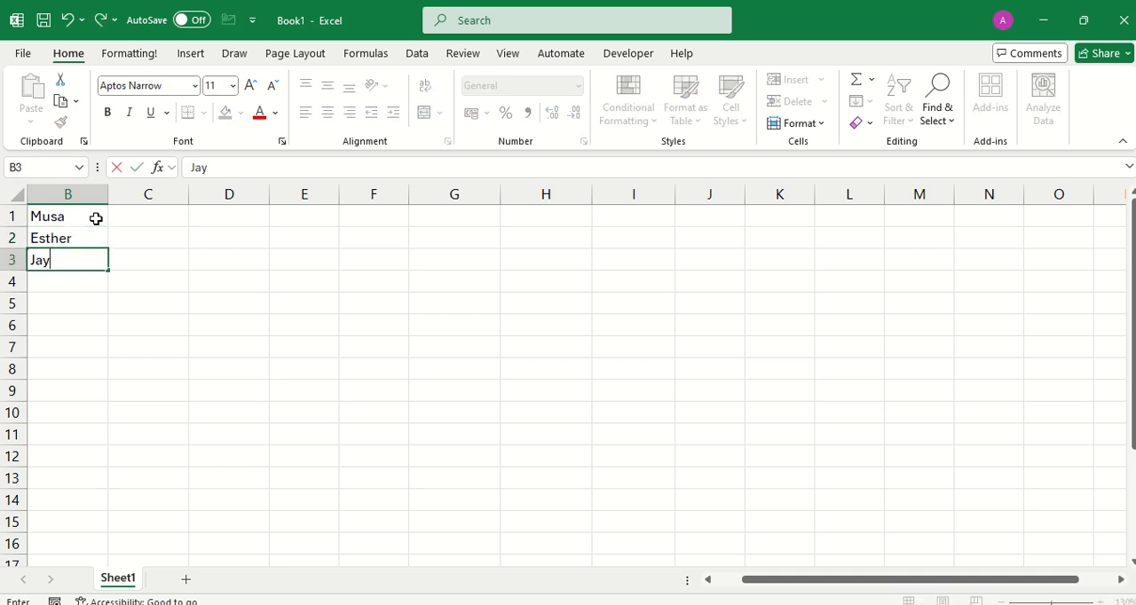
{"action": "type", "text": "ida"}
{"action": "key", "text": "Return"}
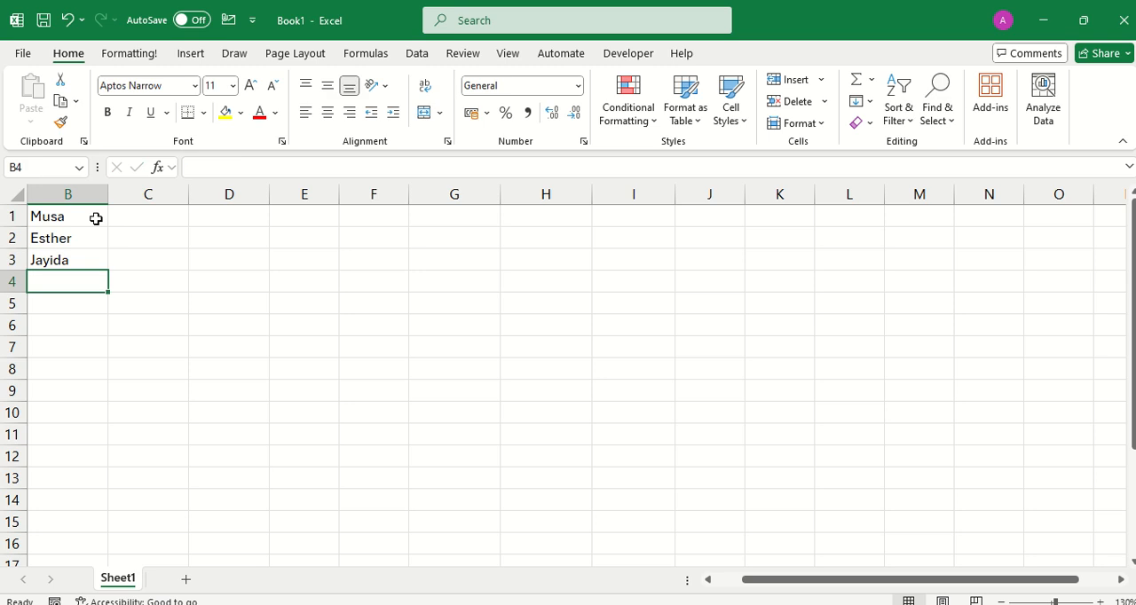
{"action": "type", "text": "Sunday"}
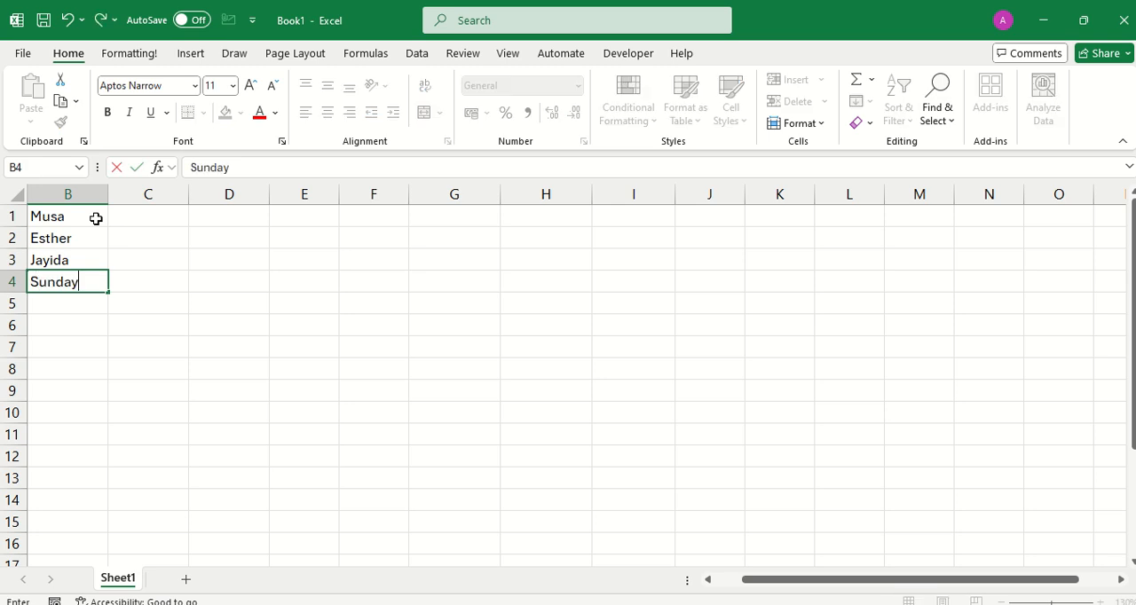
{"action": "key", "text": "Return"}
Continue the list of people's first names in cells B5 to B8.
{"action": "type", "text": "Cep"}
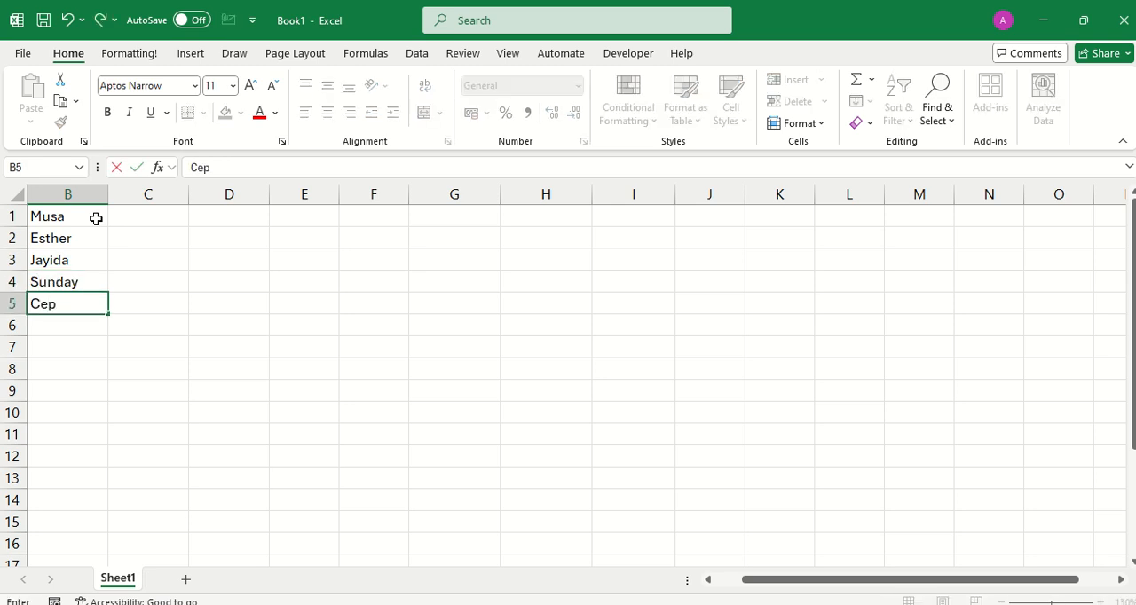
{"action": "type", "text": "has"}
{"action": "key", "text": "Return"}
{"action": "type", "text": "Sta"}
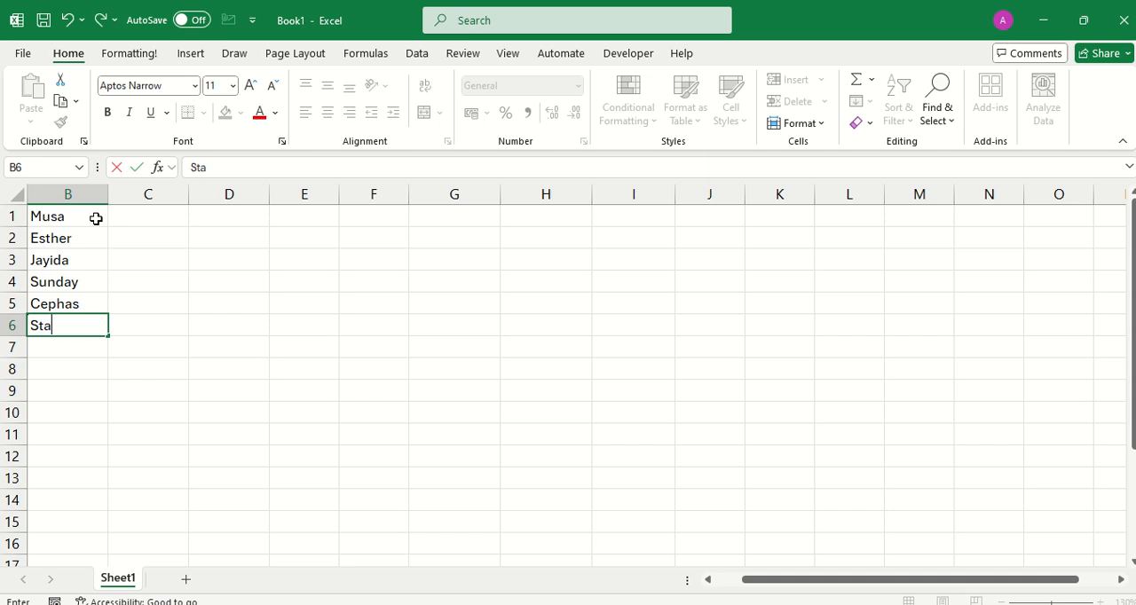
{"action": "type", "text": "nley"}
{"action": "key", "text": "Return"}
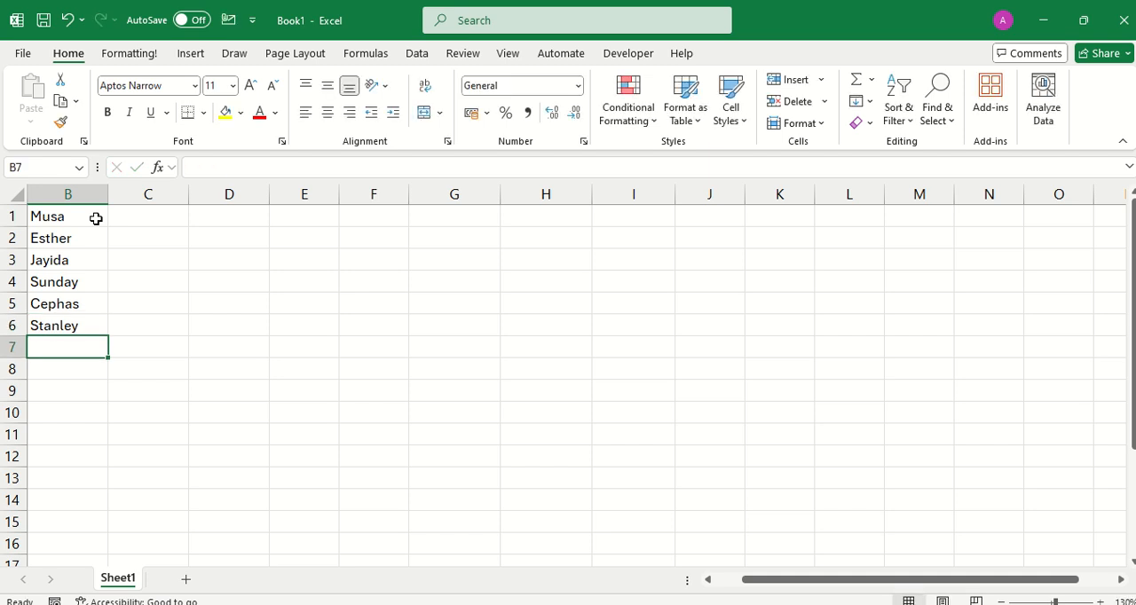
{"action": "type", "text": "Dav"}
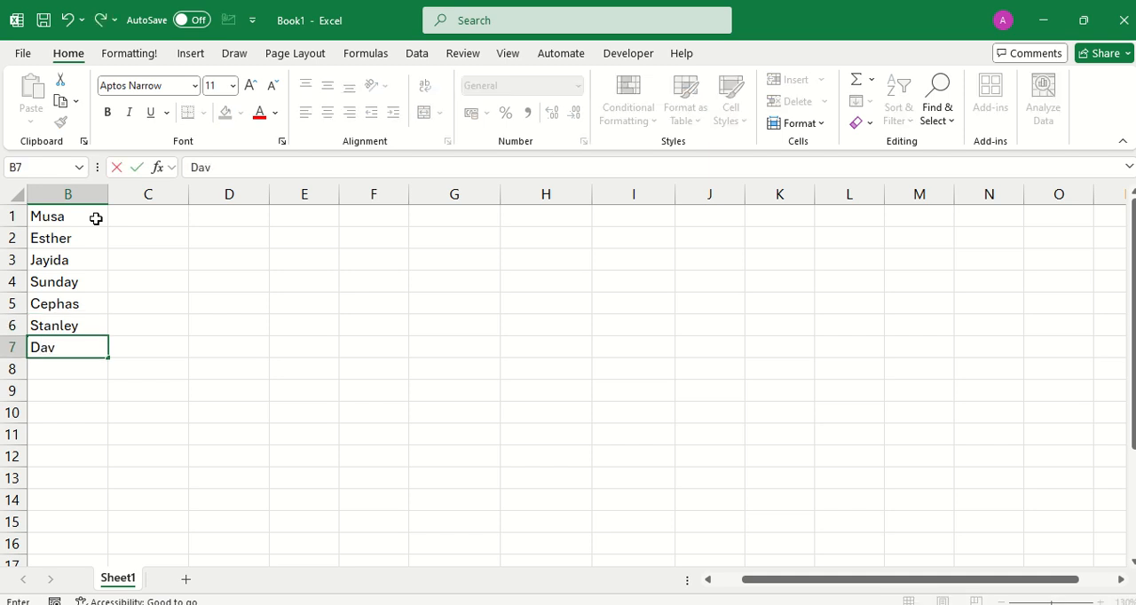
{"action": "type", "text": "id"}
{"action": "key", "text": "Return"}
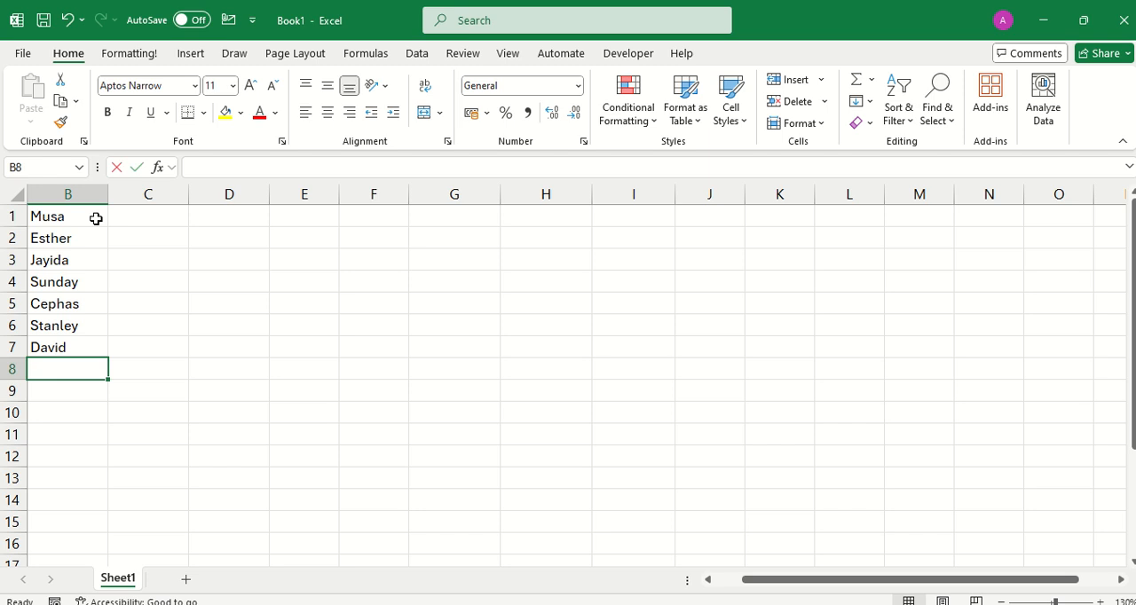
{"action": "type", "text": "Maryamu"}
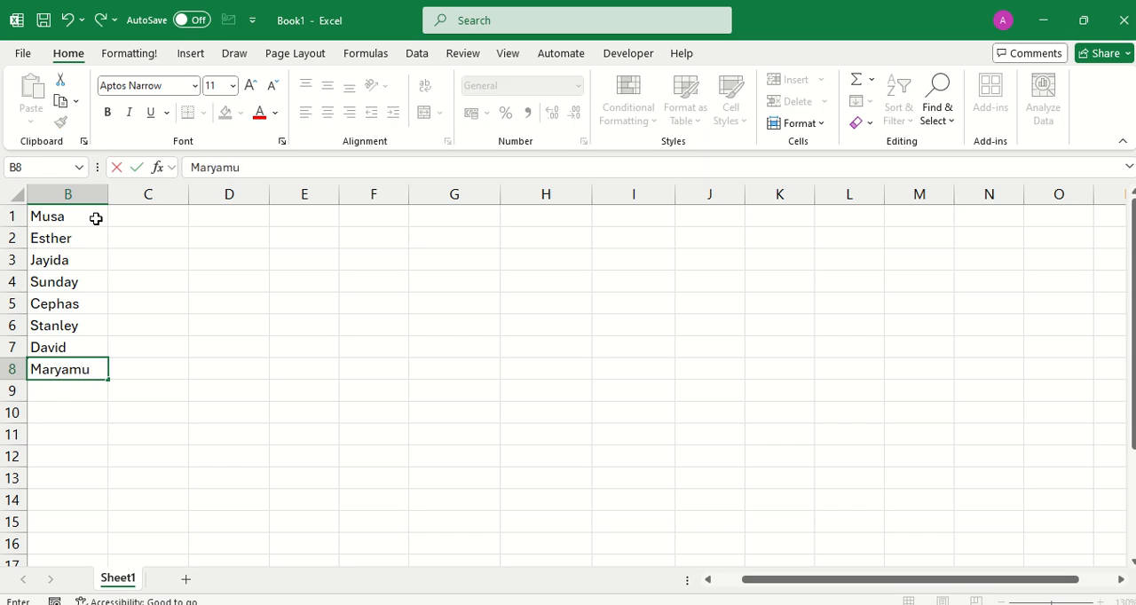
{"action": "key", "text": "Return"}
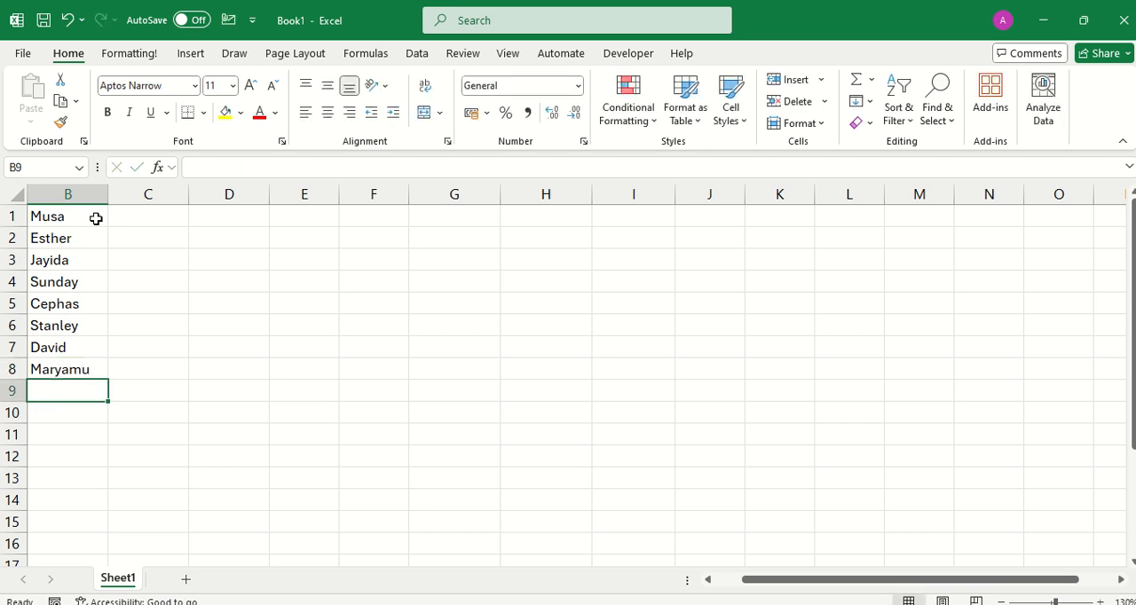
Complete the list with two more people's first names in cells B9 and B10.
{"action": "type", "text": "Sux"}
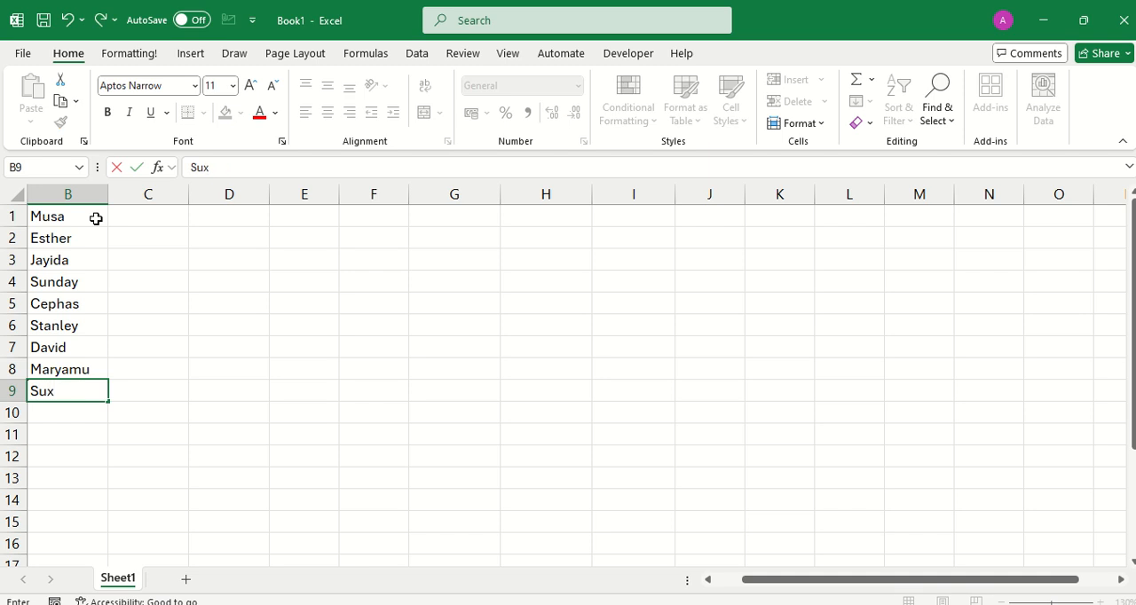
{"action": "key", "text": "BackSpace"}
{"action": "type", "text": "zana"}
{"action": "key", "text": "Return"}
{"action": "type", "text": "\\"}
{"action": "key", "text": "BackSpace"}
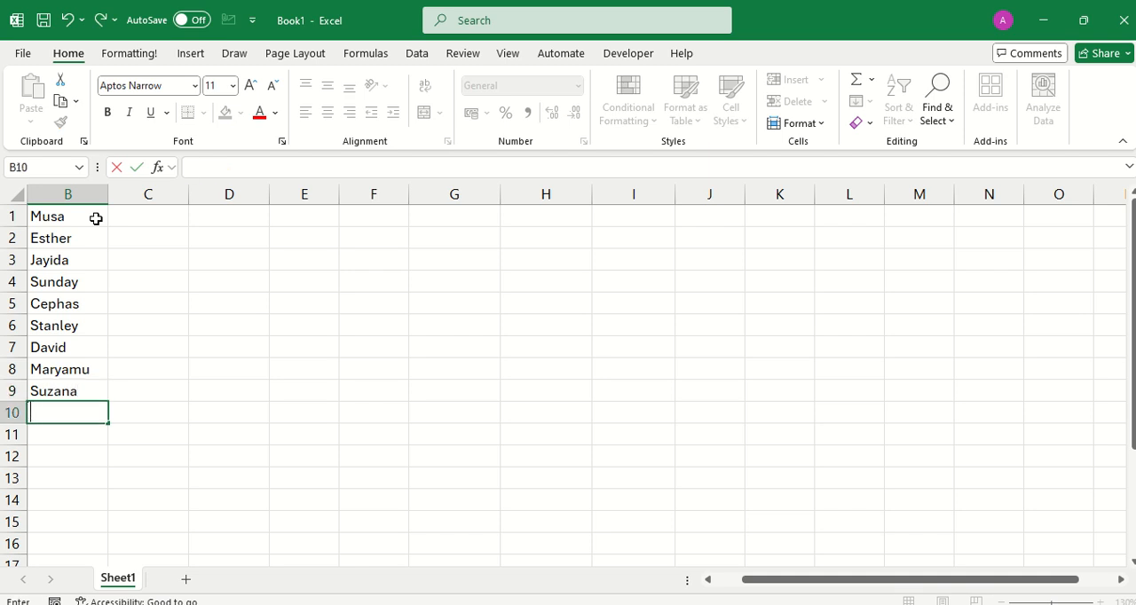
{"action": "type", "text": "Jo"}
{"action": "type", "text": "sep"}
{"action": "type", "text": "gh"}
{"action": "key", "text": "BackSpace"}
{"action": "key", "text": "BackSpace"}
{"action": "type", "text": "h"}
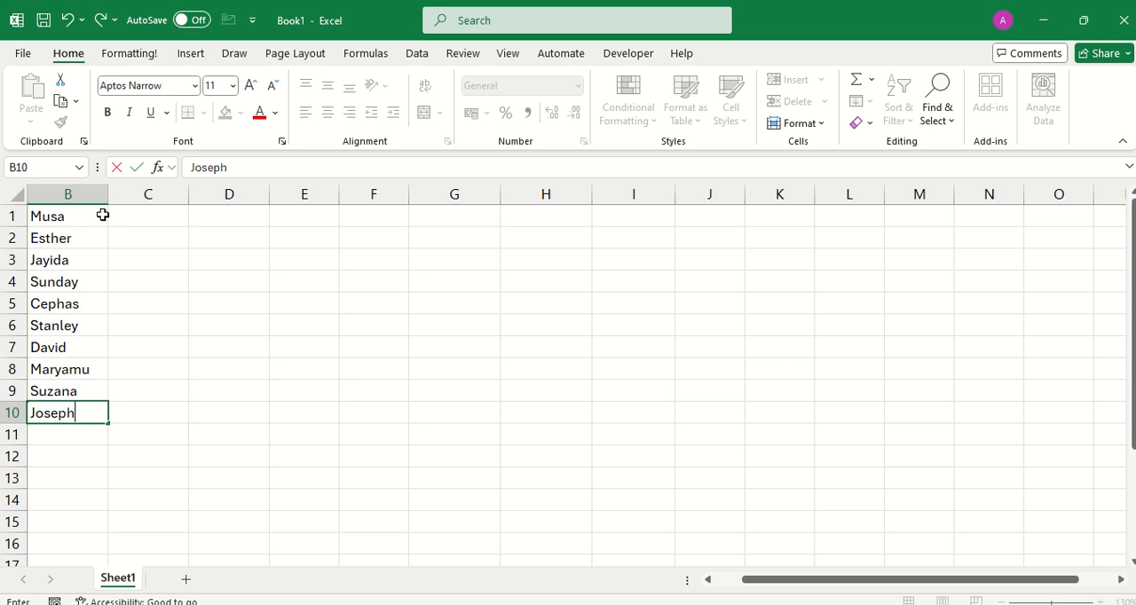
{"action": "left_click", "coordinate": [75, 215]}
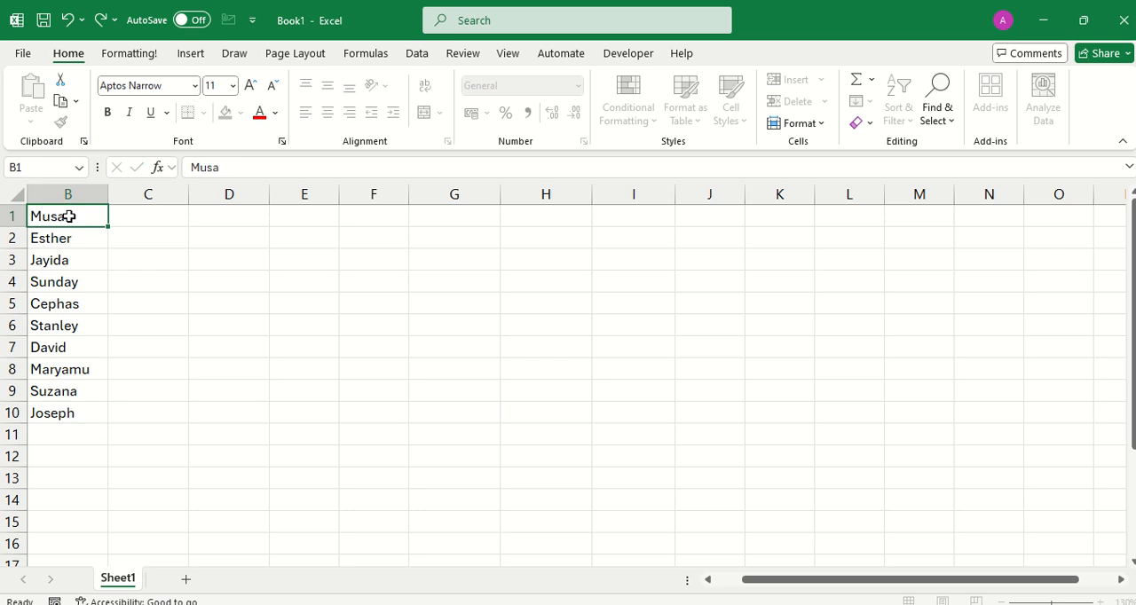
Sort the names in B1:B10 from A to Z, followed by a reverse sort of the same range from Z to A.
{"action": "left_click_drag", "start_coordinate": [71, 220], "coordinate": [70, 407]}
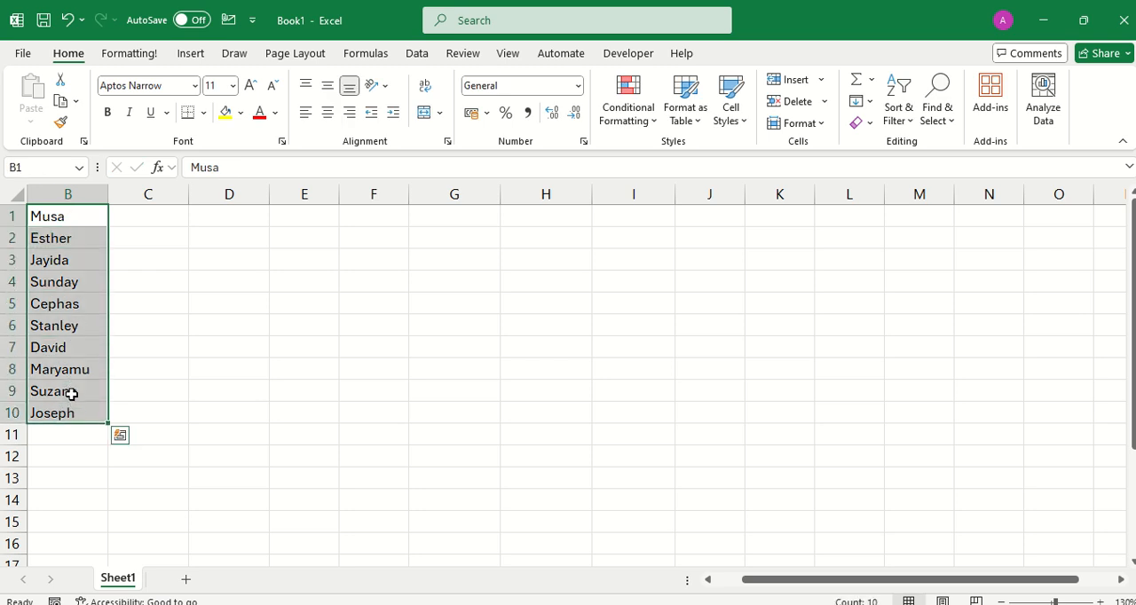
{"action": "right_click", "coordinate": [68, 325]}
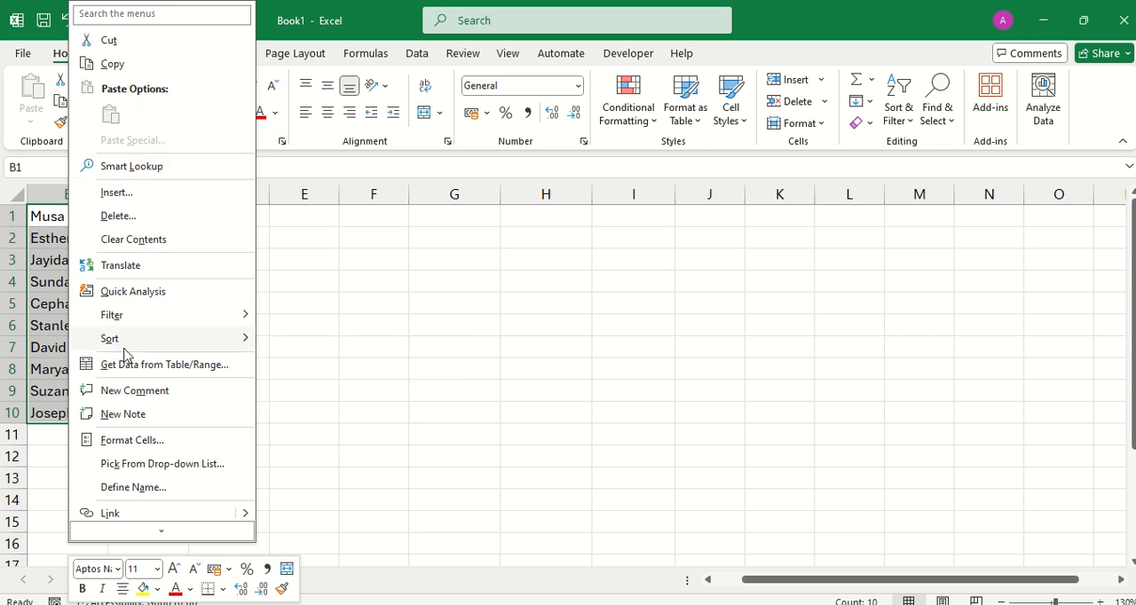
{"action": "mouse_move", "coordinate": [129, 349]}
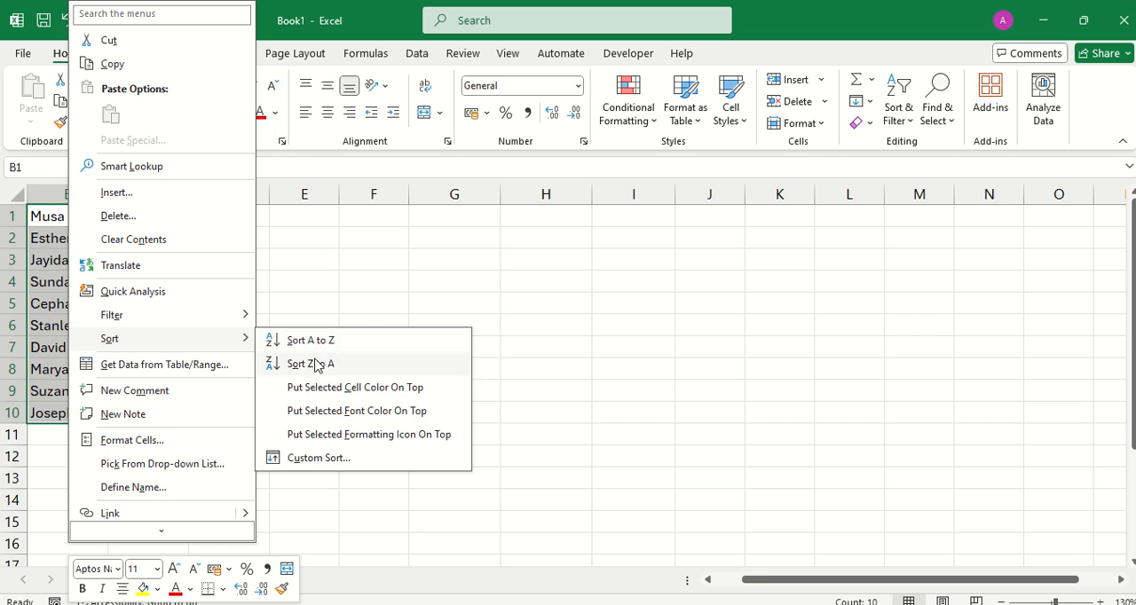
{"action": "left_click", "coordinate": [299, 340]}
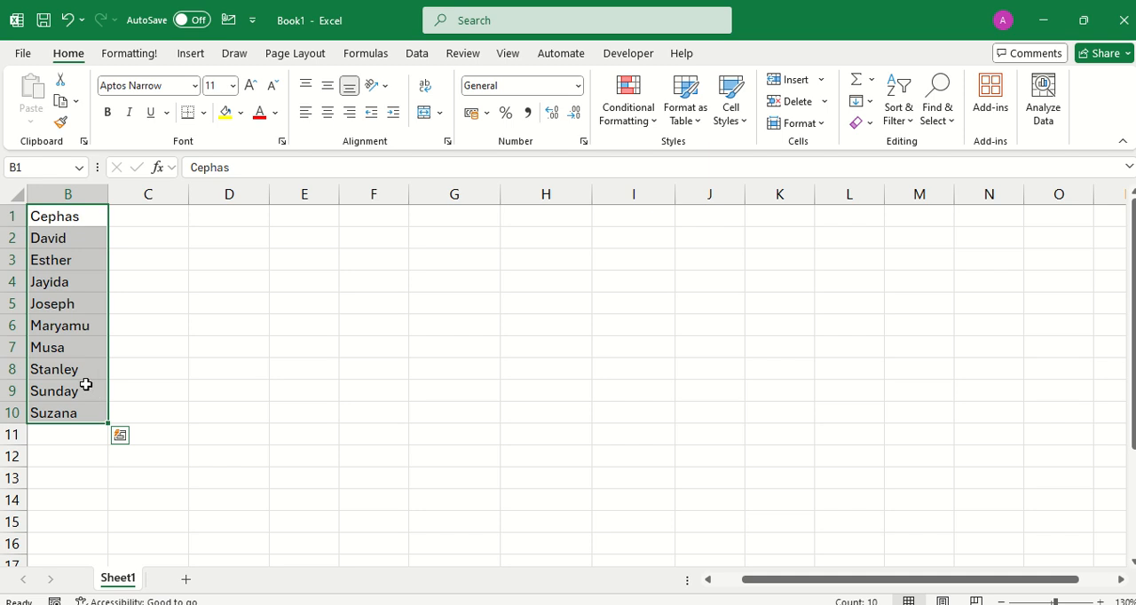
{"action": "right_click", "coordinate": [64, 313]}
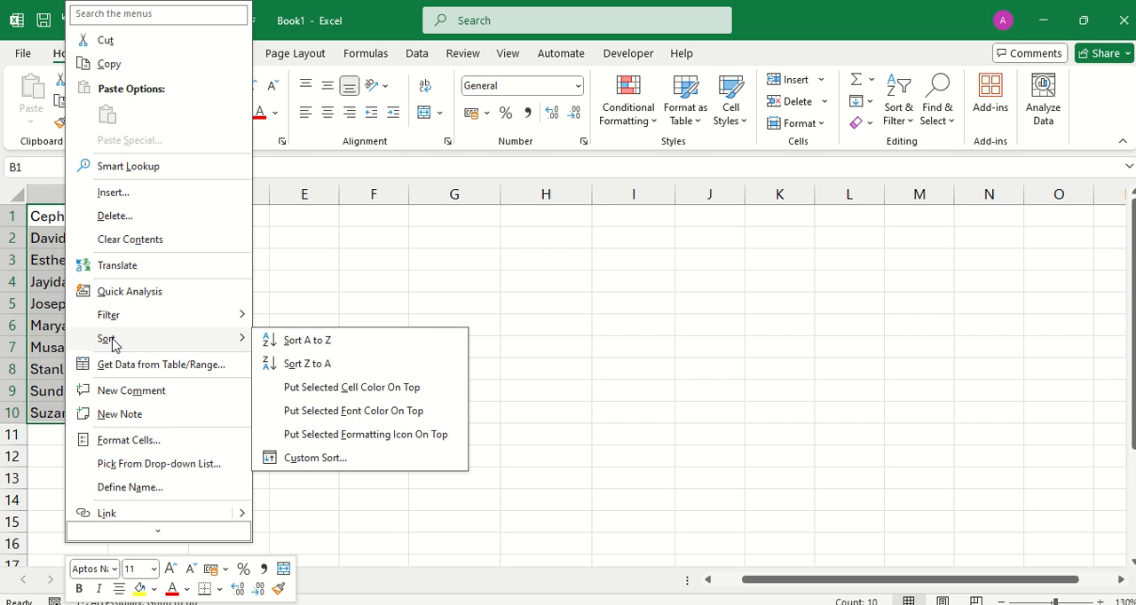
{"action": "left_click", "coordinate": [292, 364]}
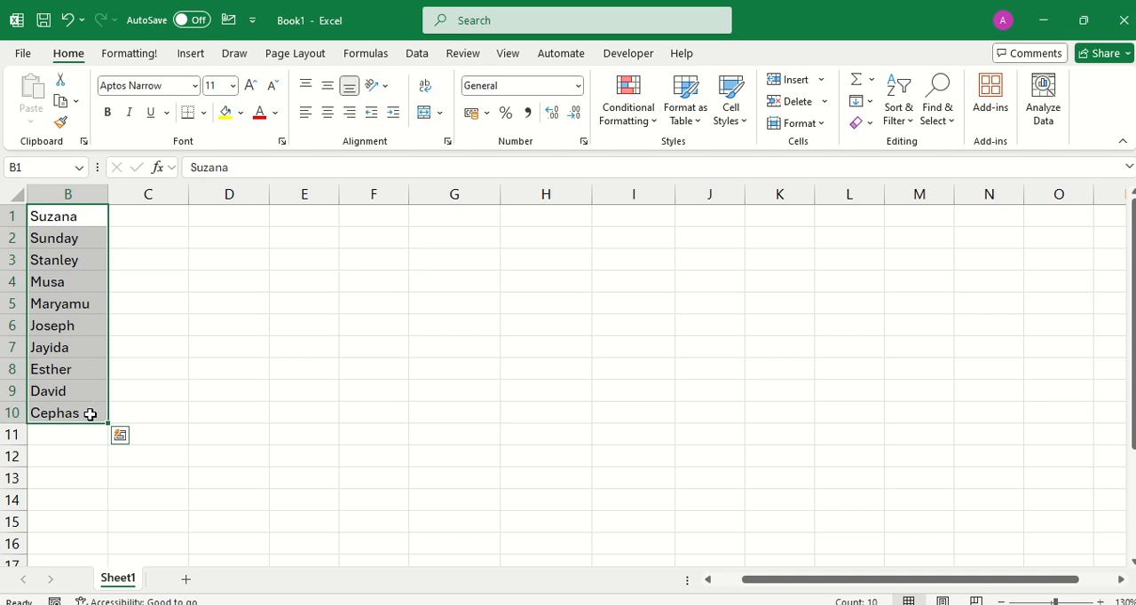
Enter the numbers 78, 98, 56 and 40 in cells D1 to D4, filling D2 before D1.
{"action": "left_click", "coordinate": [222, 237]}
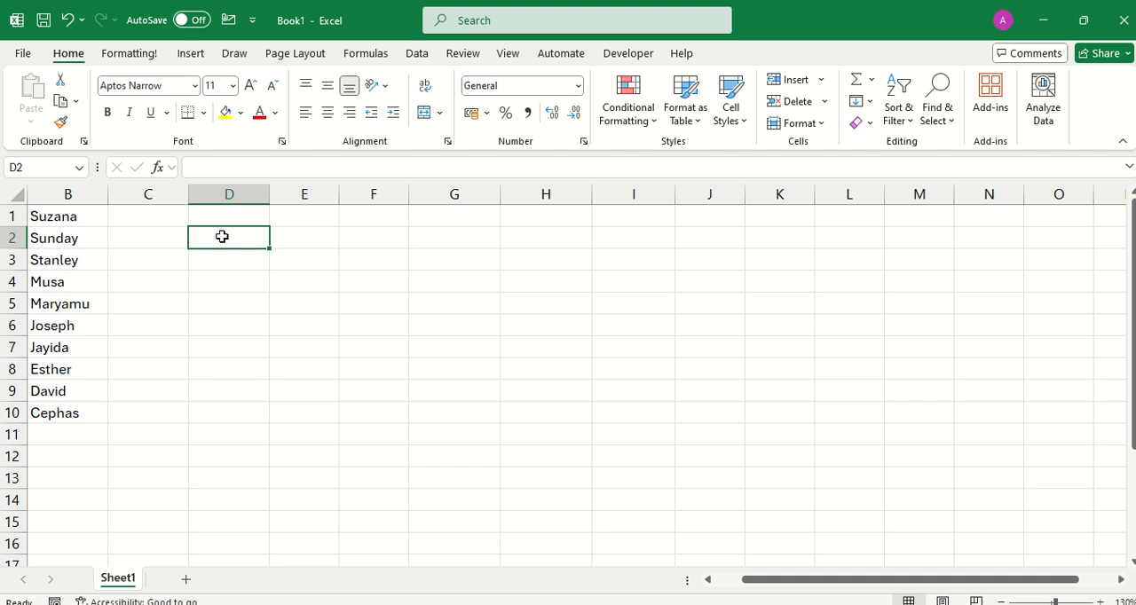
{"action": "type", "text": "98"}
{"action": "key", "text": "Up"}
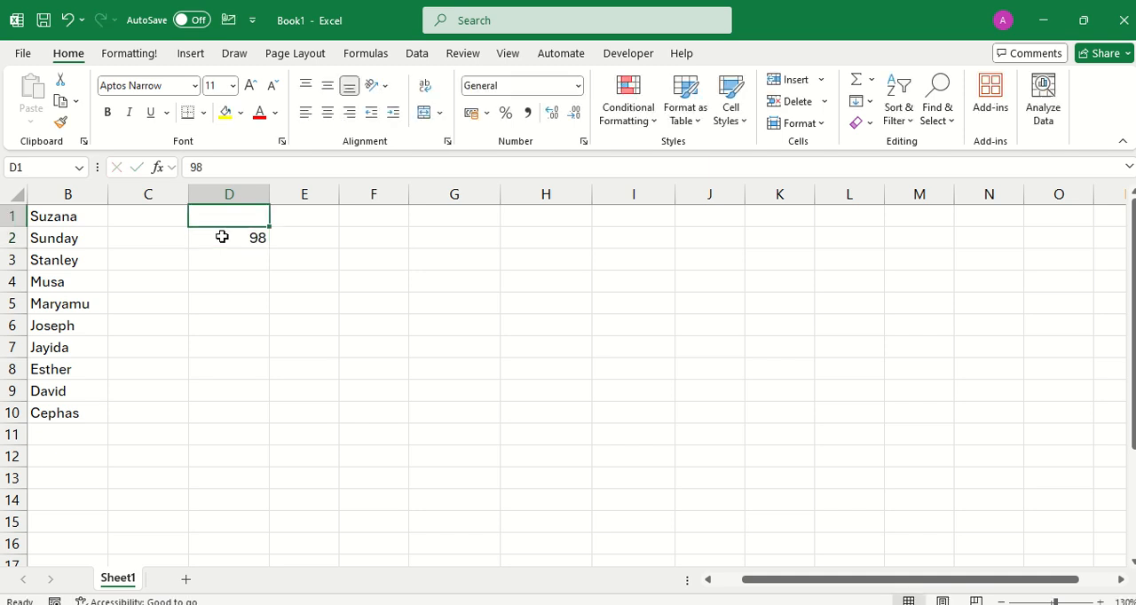
{"action": "type", "text": "78"}
{"action": "key", "text": "Return"}
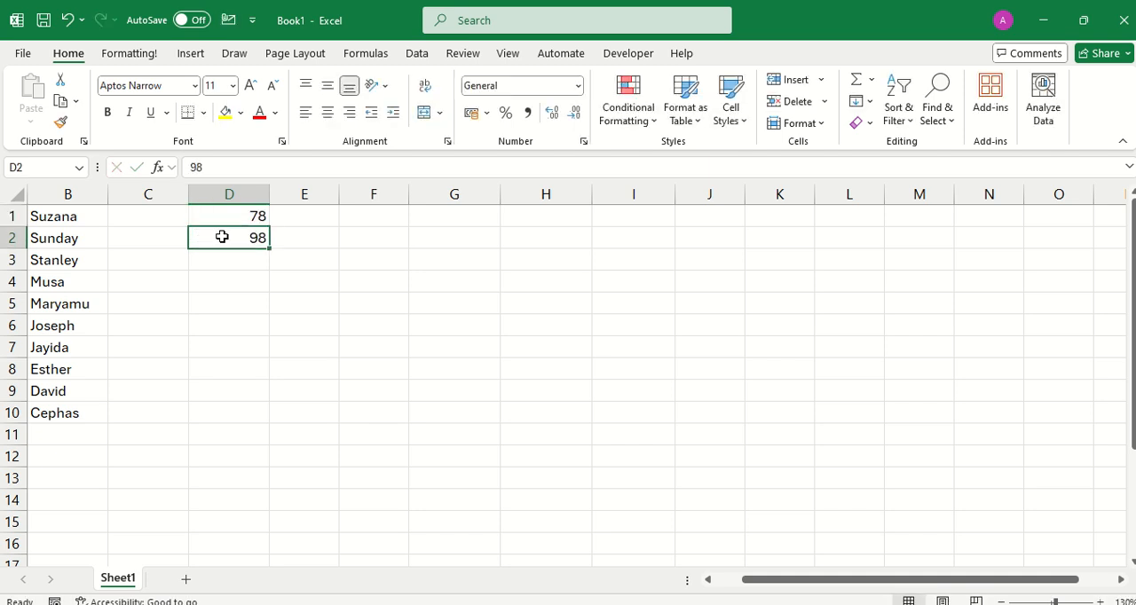
{"action": "key", "text": "Return"}
{"action": "type", "text": "56"}
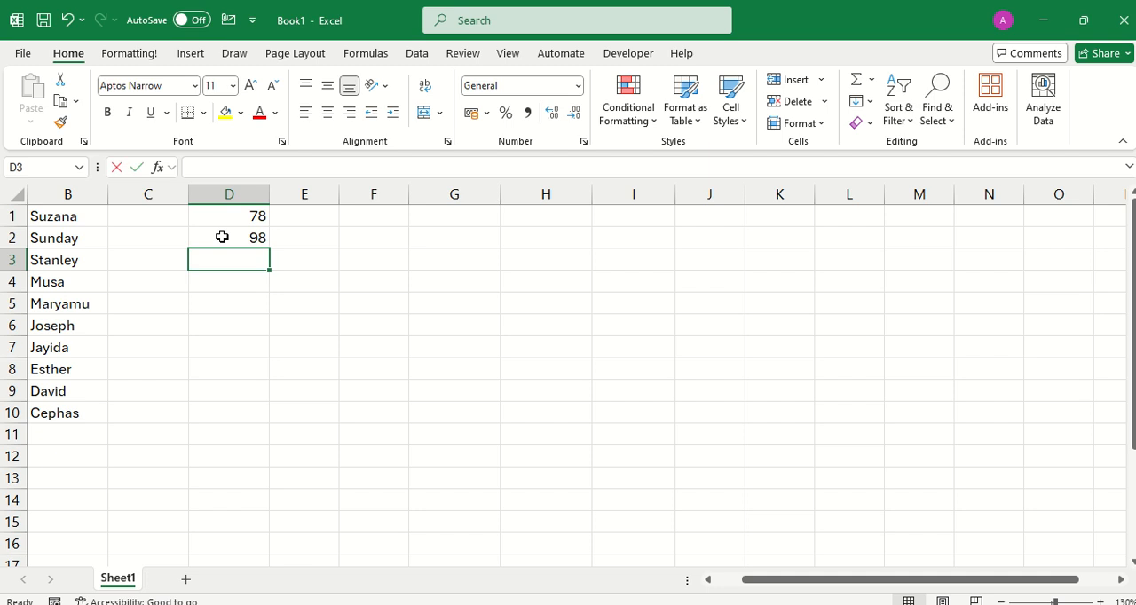
{"action": "key", "text": "Return"}
{"action": "type", "text": "40"}
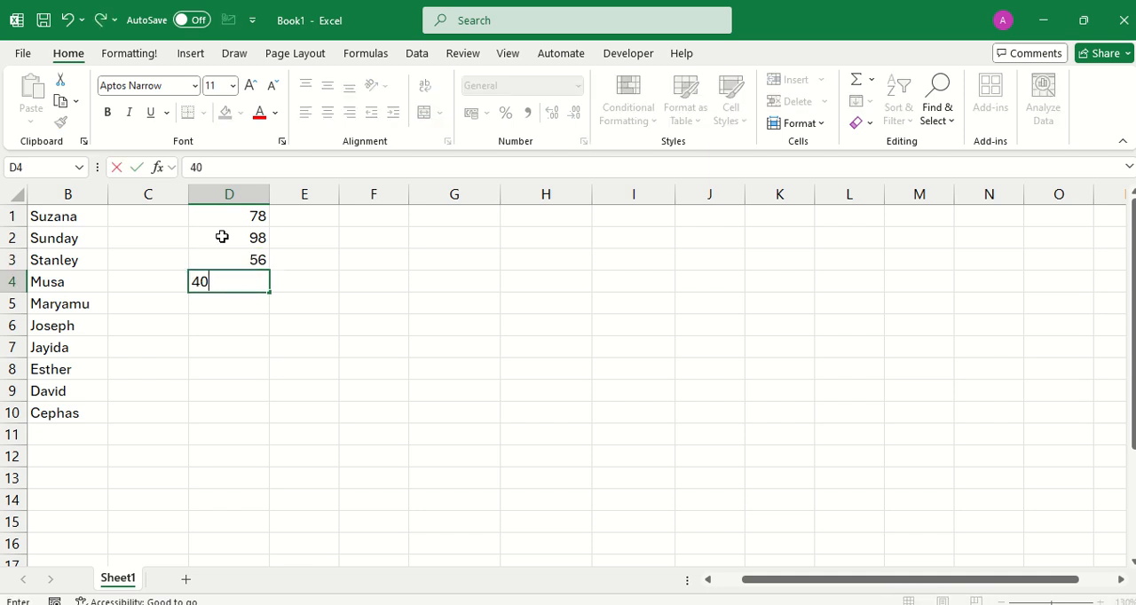
{"action": "key", "text": "Return"}
Enter the numbers 23, 89, 90, 45, 23 and 12 in cells D5 to D10.
{"action": "type", "text": "23"}
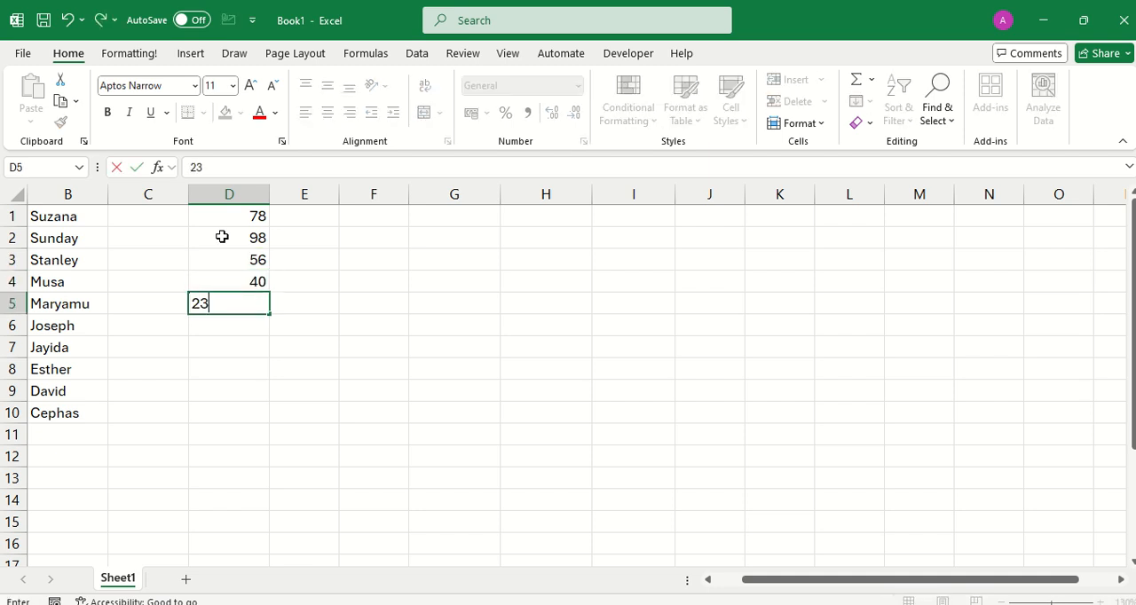
{"action": "key", "text": "Return"}
{"action": "type", "text": "89"}
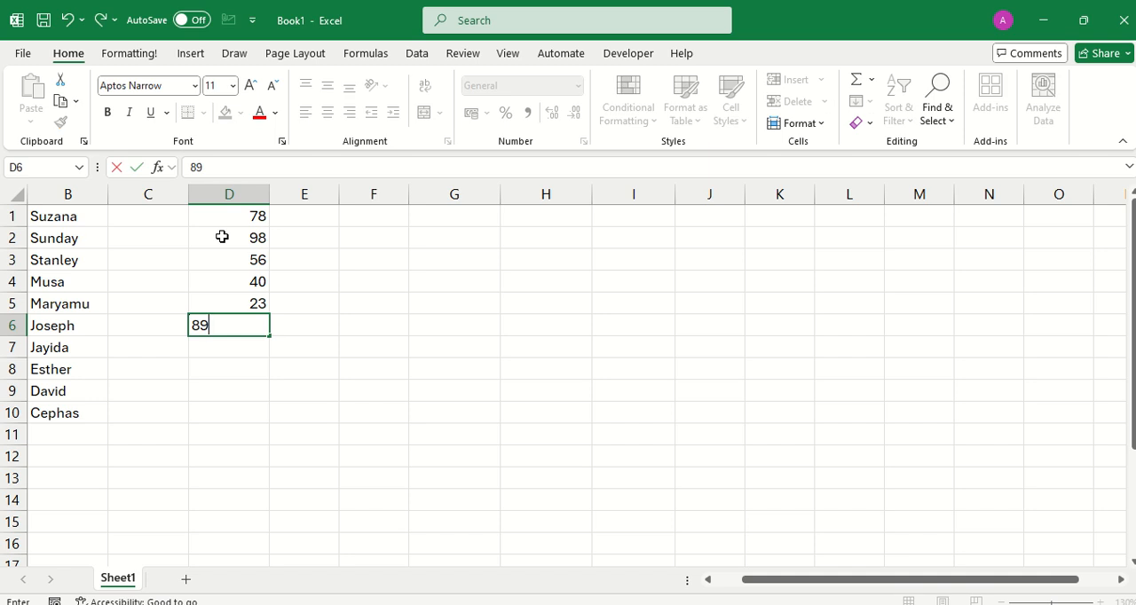
{"action": "key", "text": "Return"}
{"action": "type", "text": "90"}
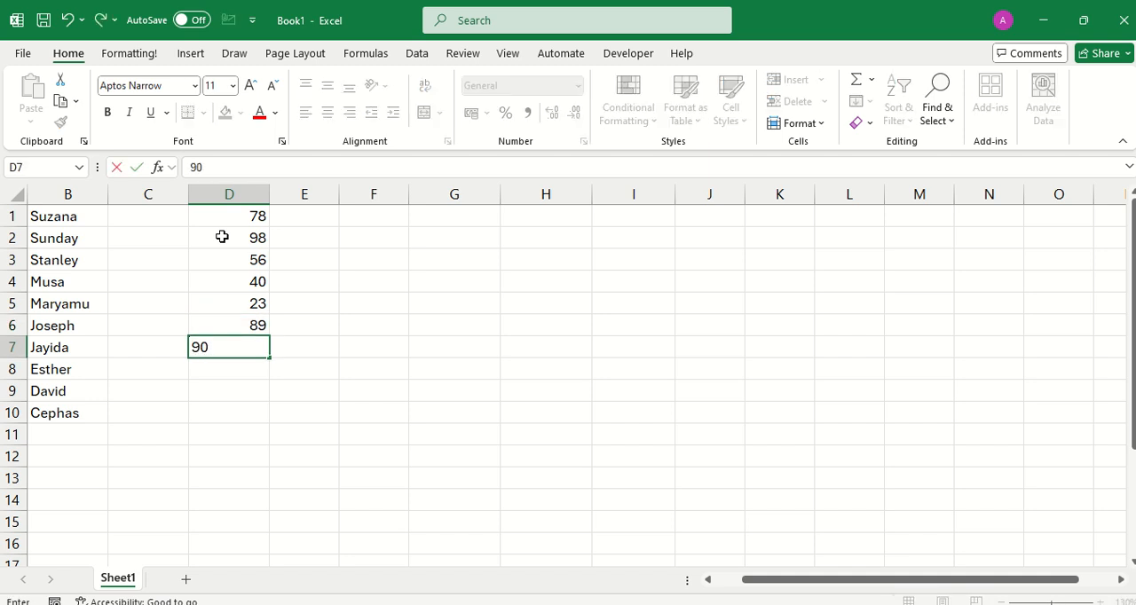
{"action": "key", "text": "Return"}
{"action": "type", "text": "45"}
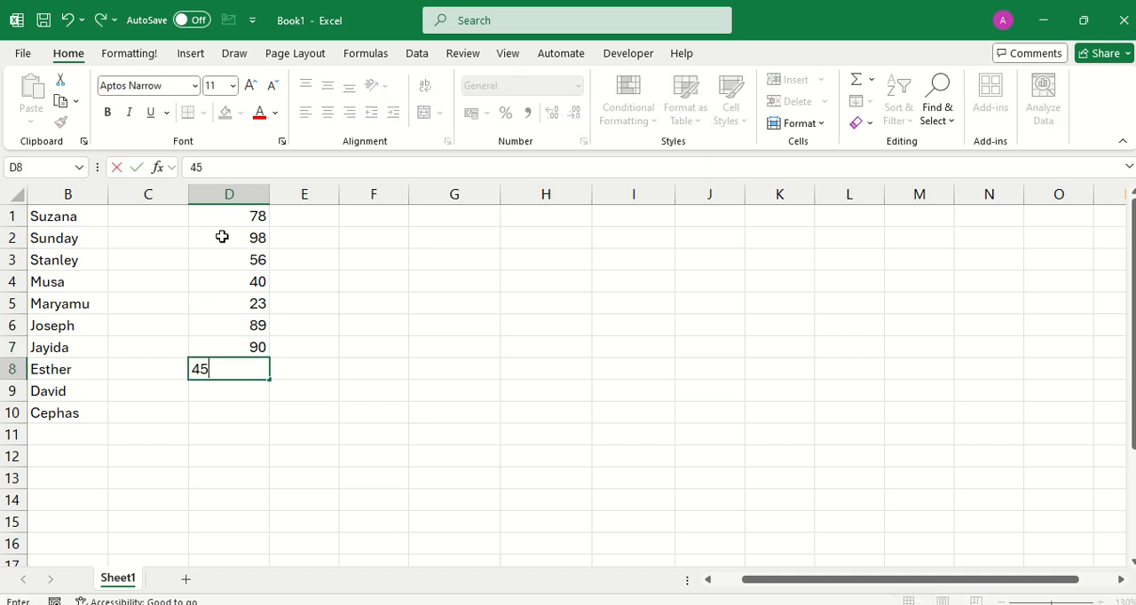
{"action": "key", "text": "Return"}
{"action": "type", "text": "23"}
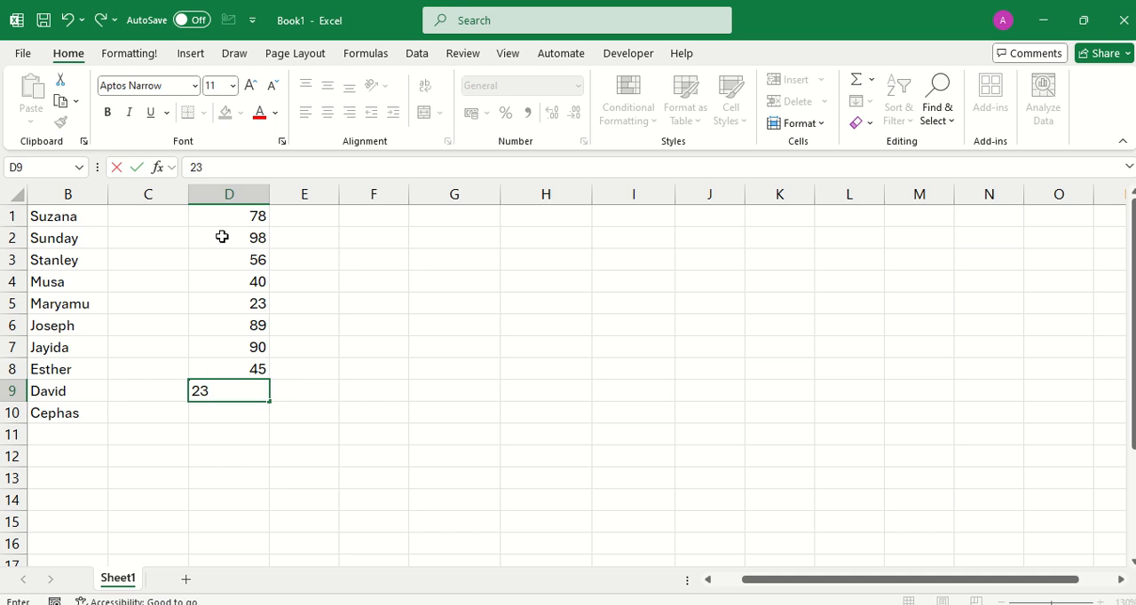
{"action": "key", "text": "Return"}
{"action": "type", "text": "12"}
{"action": "key", "text": "Return"}
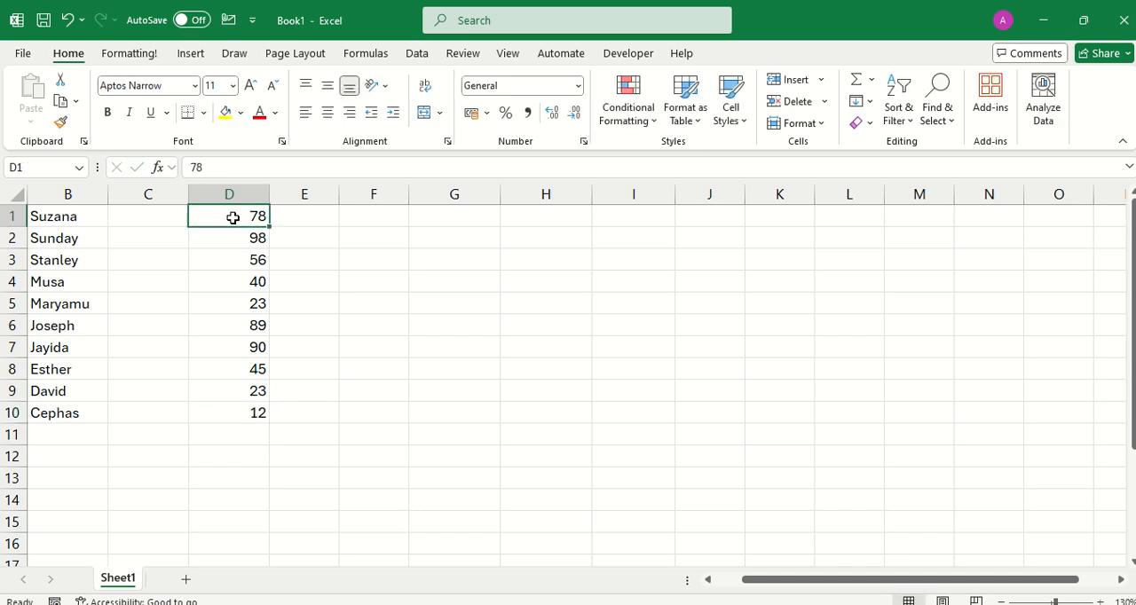
Sort the numbers in D1:D10 from smallest to largest, followed by a reverse sort of the same range from largest to smallest.
{"action": "left_click_drag", "start_coordinate": [233, 216], "coordinate": [221, 420]}
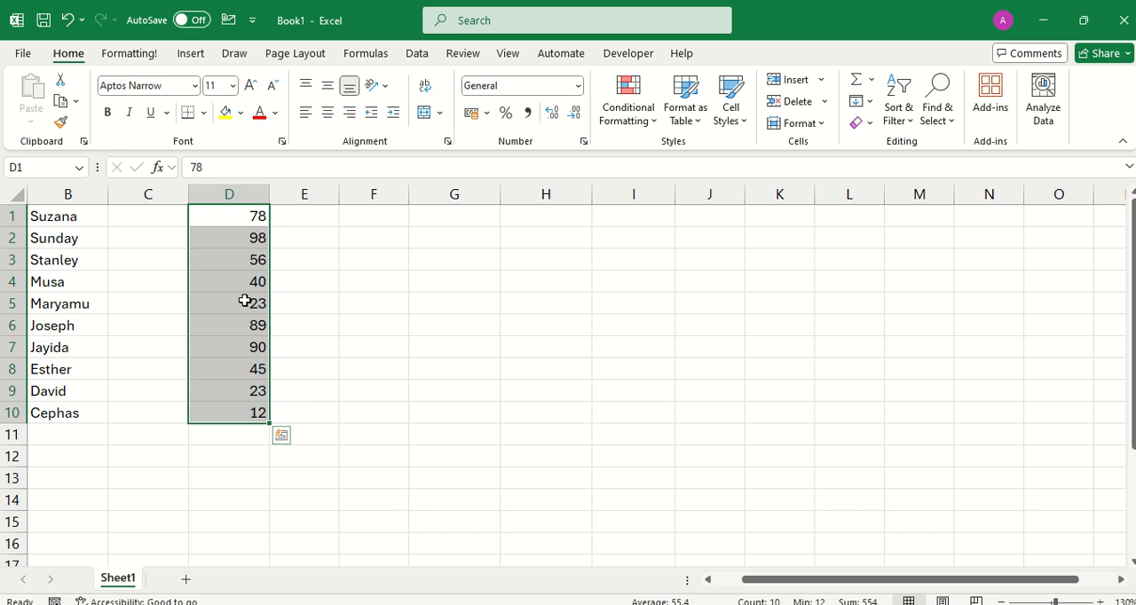
{"action": "right_click", "coordinate": [246, 305]}
{"action": "mouse_move", "coordinate": [310, 384]}
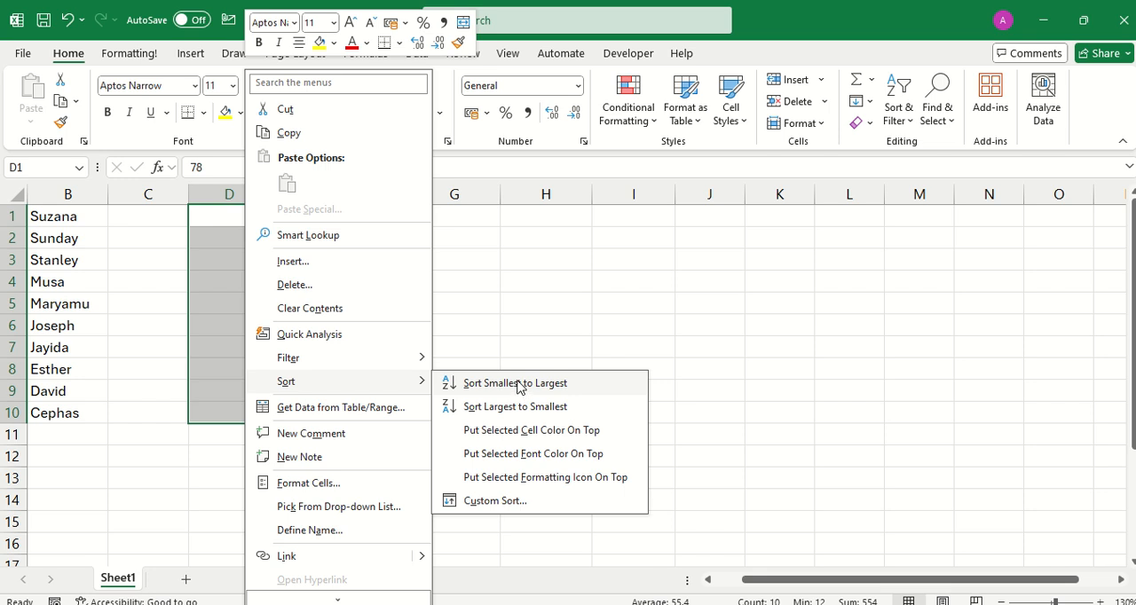
{"action": "left_click", "coordinate": [520, 392]}
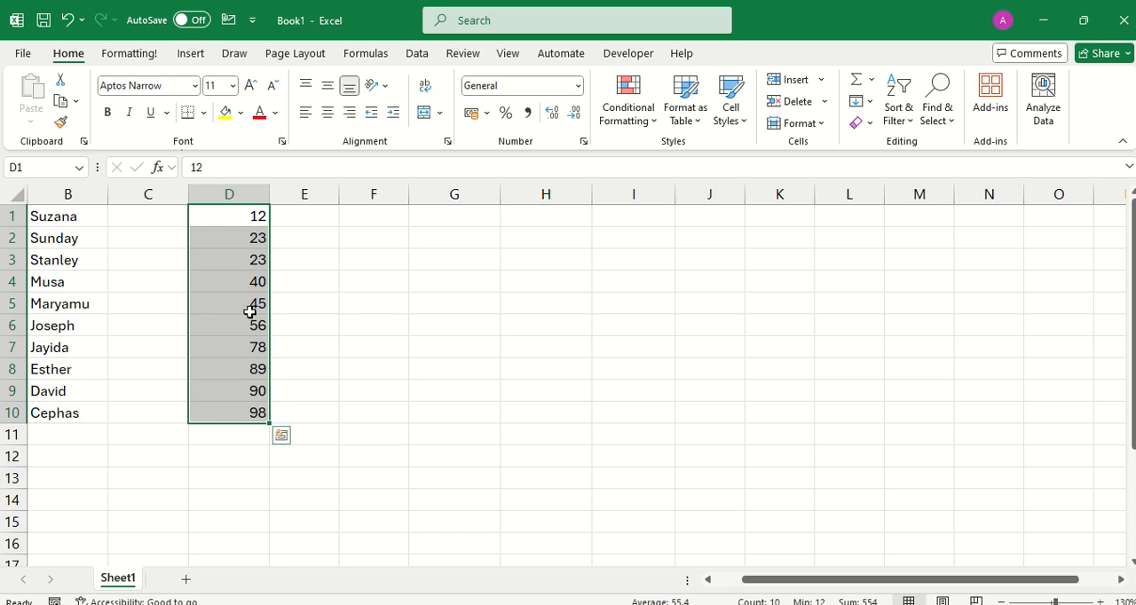
{"action": "right_click", "coordinate": [250, 321]}
{"action": "mouse_move", "coordinate": [251, 324]}
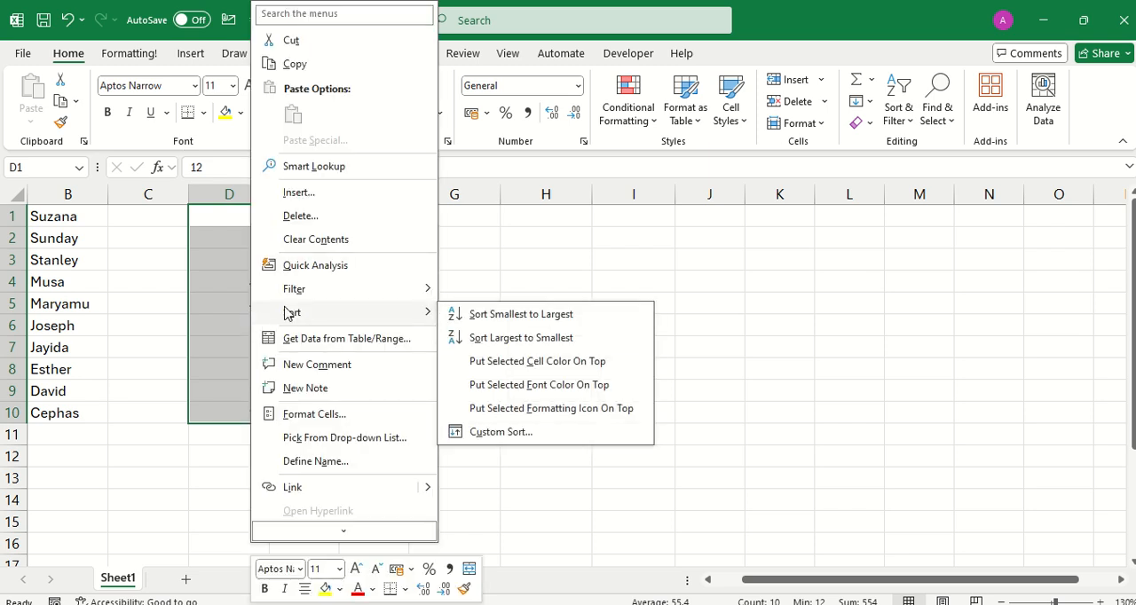
{"action": "left_click", "coordinate": [522, 338]}
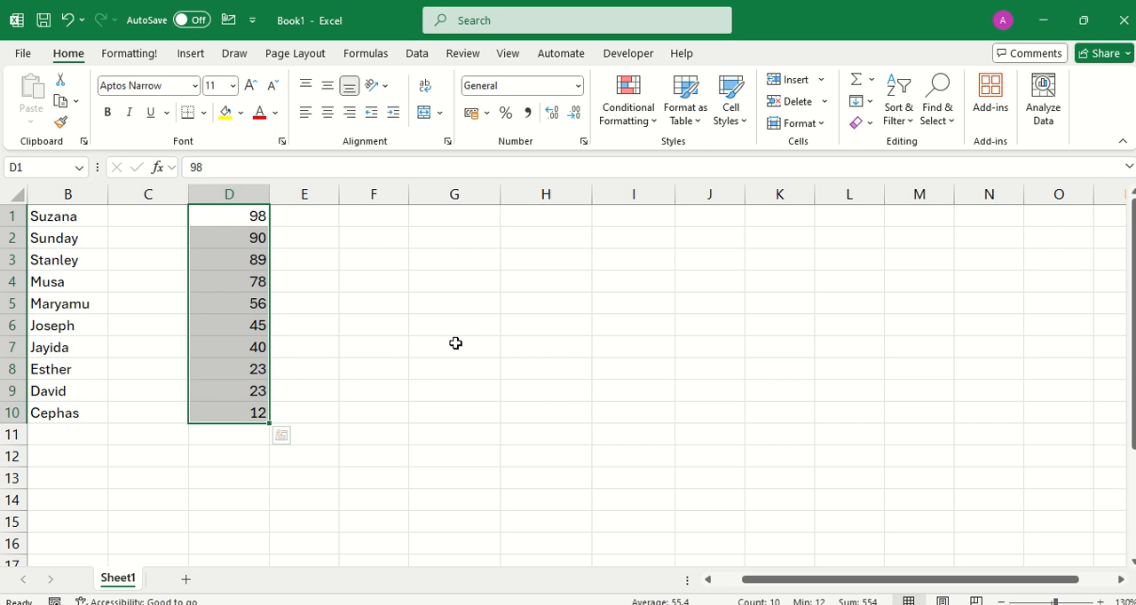
Copy the numbers in D1:D10 and paste them transposed into row 3, starting at cell F3.
{"action": "right_click", "coordinate": [237, 283]}
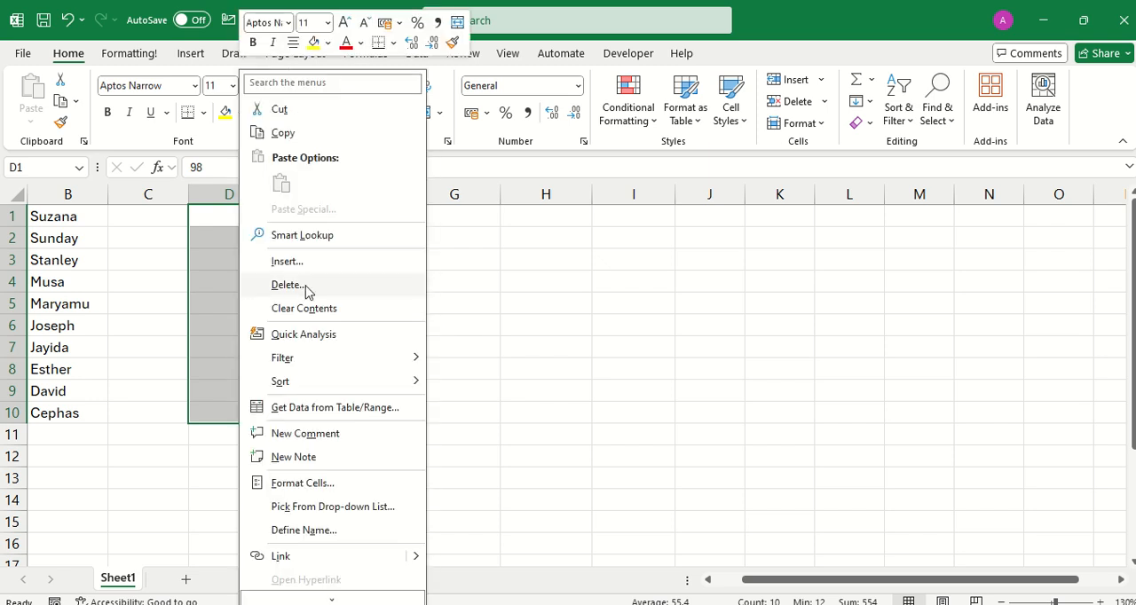
{"action": "left_click", "coordinate": [307, 134]}
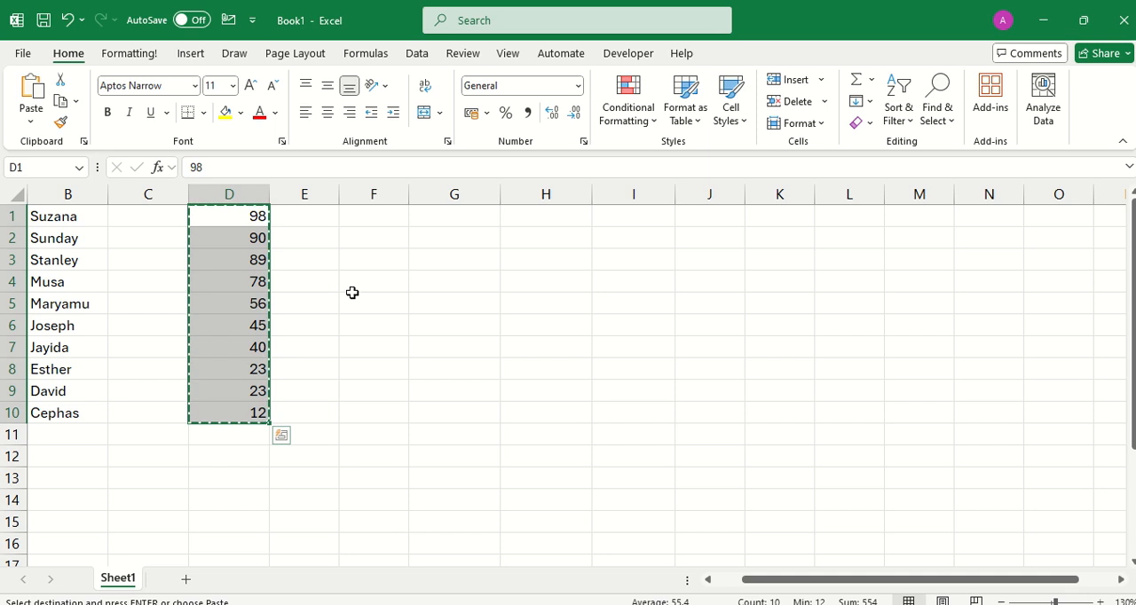
{"action": "left_click", "coordinate": [402, 256]}
{"action": "right_click", "coordinate": [399, 258]}
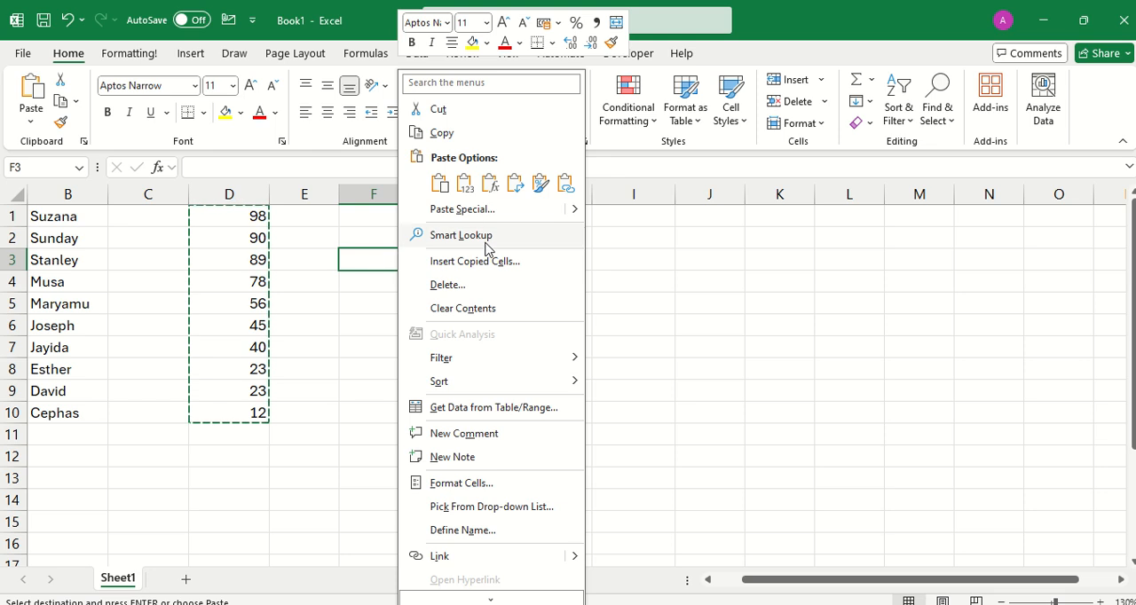
{"action": "left_click", "coordinate": [505, 213]}
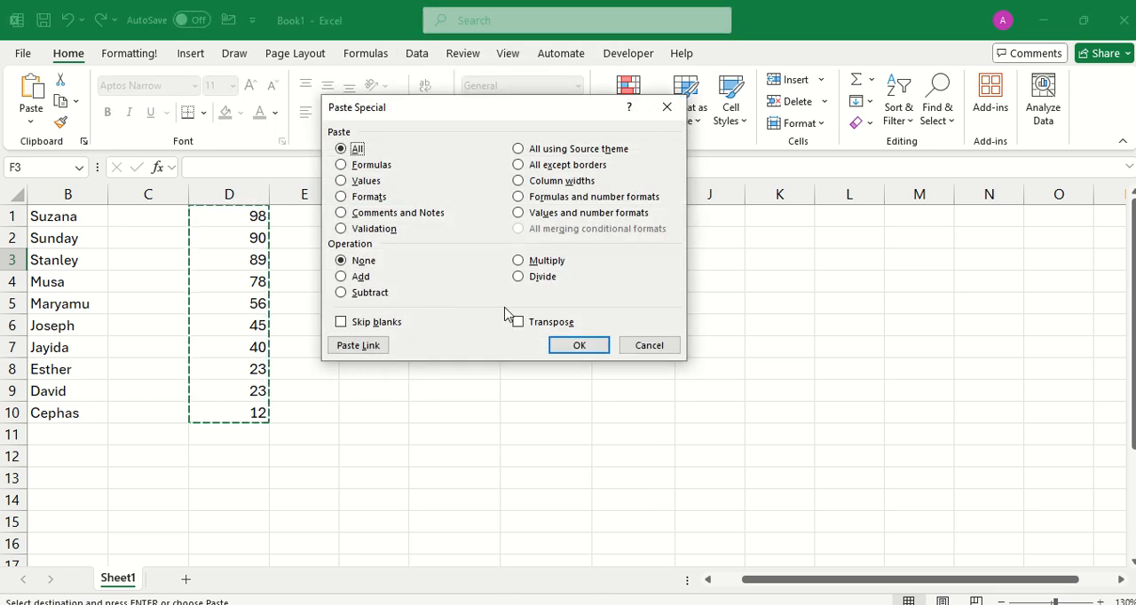
{"action": "left_click", "coordinate": [519, 323]}
{"action": "left_click", "coordinate": [579, 345]}
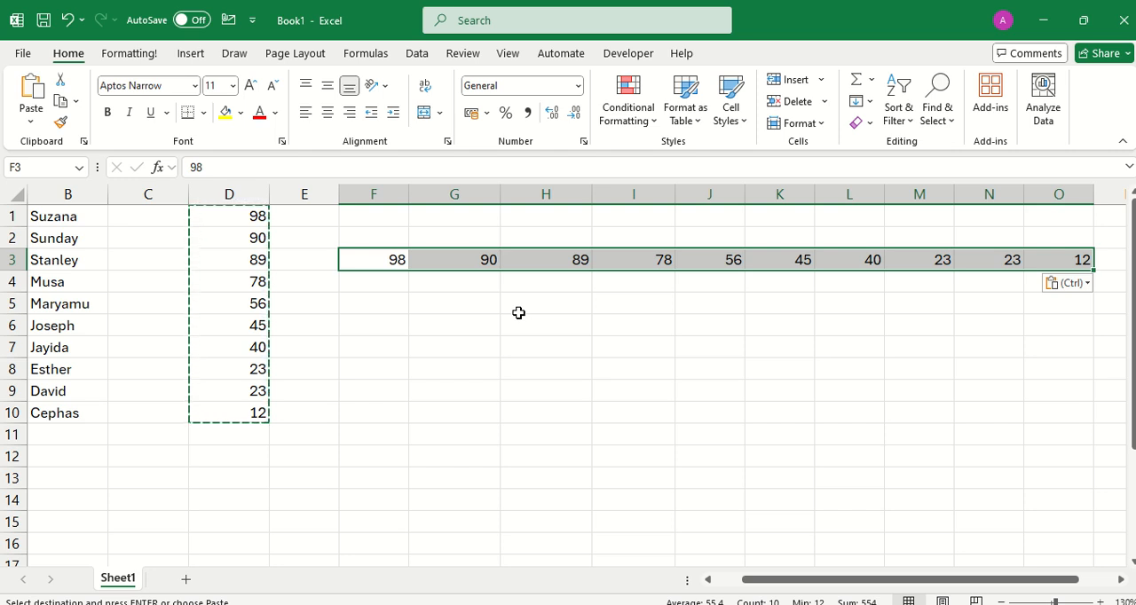
{"action": "key", "text": "Escape"}
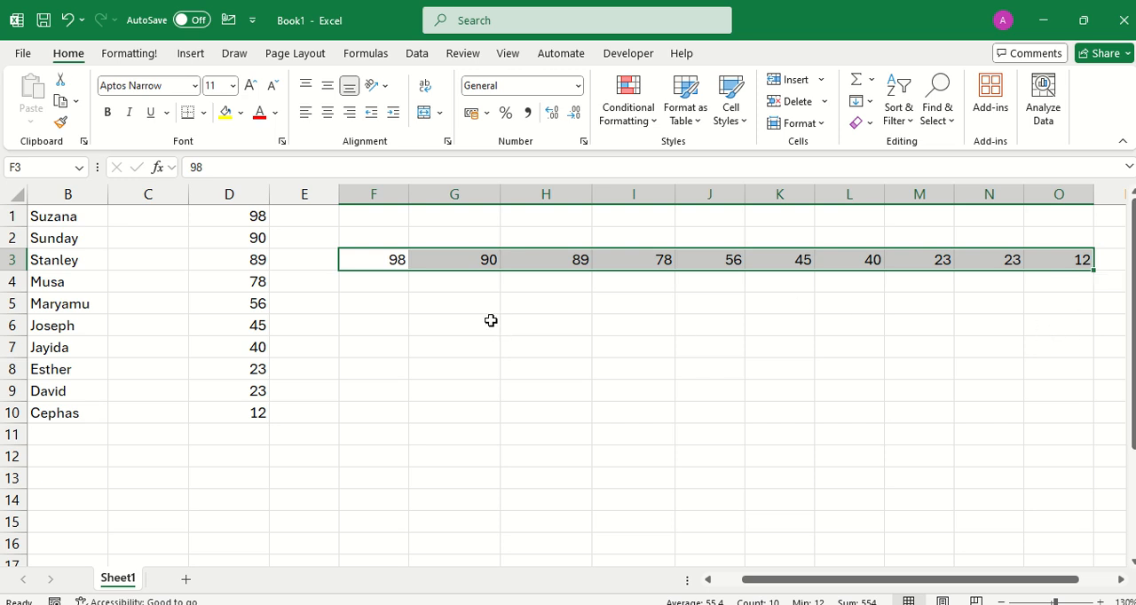
Change cell F3 to 90 and cell G3 to 98.
{"action": "left_click", "coordinate": [397, 259]}
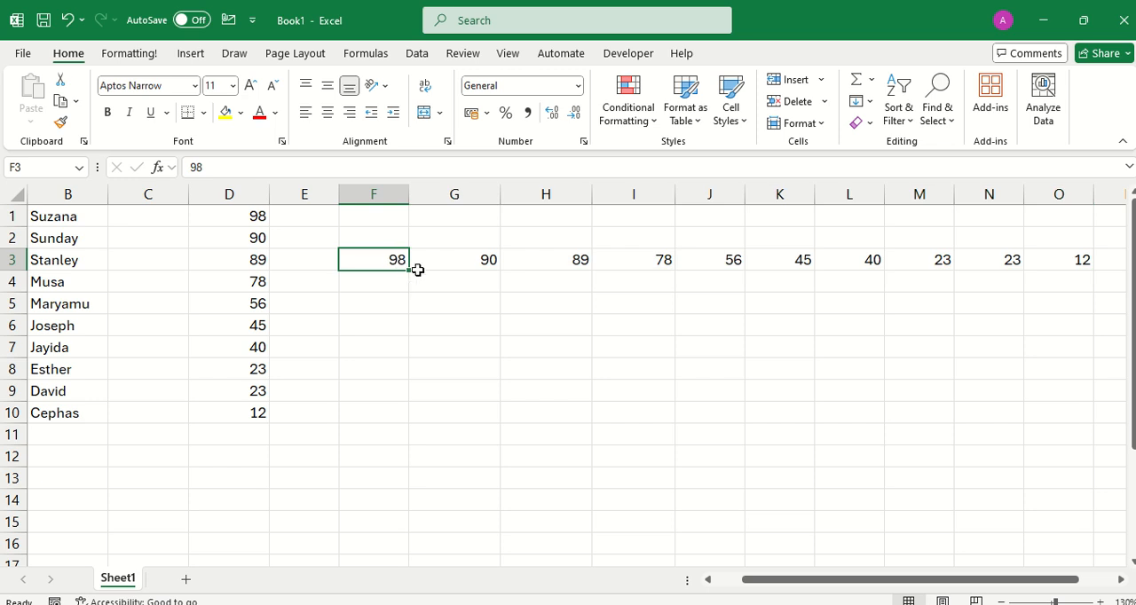
{"action": "type", "text": "90"}
{"action": "key", "text": "Tab"}
{"action": "type", "text": "98"}
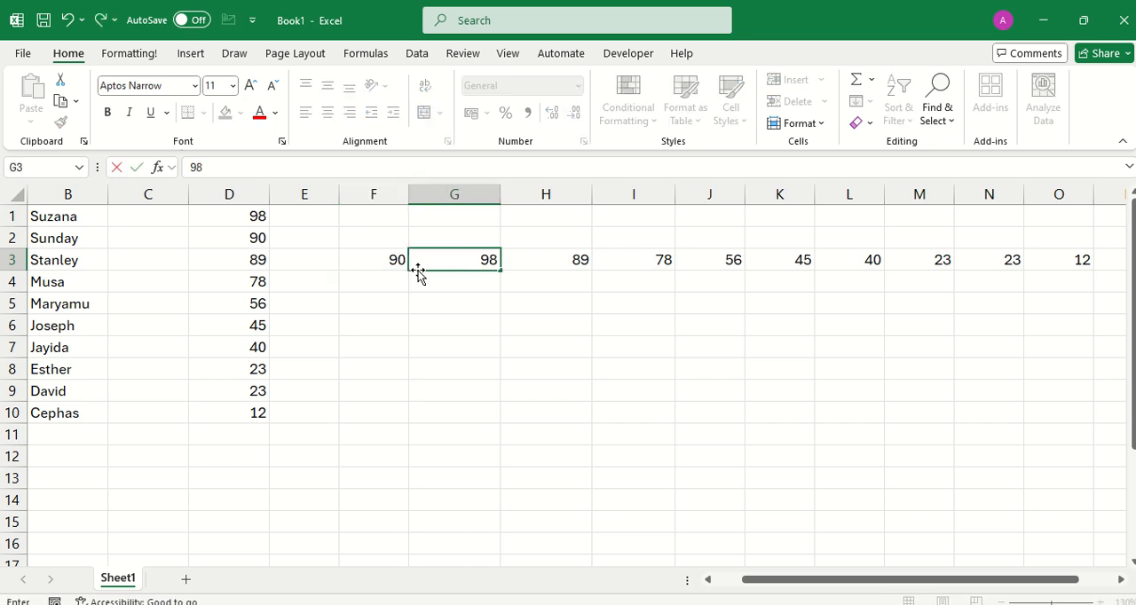
{"action": "key", "text": "Tab"}
{"action": "key", "text": "Tab"}
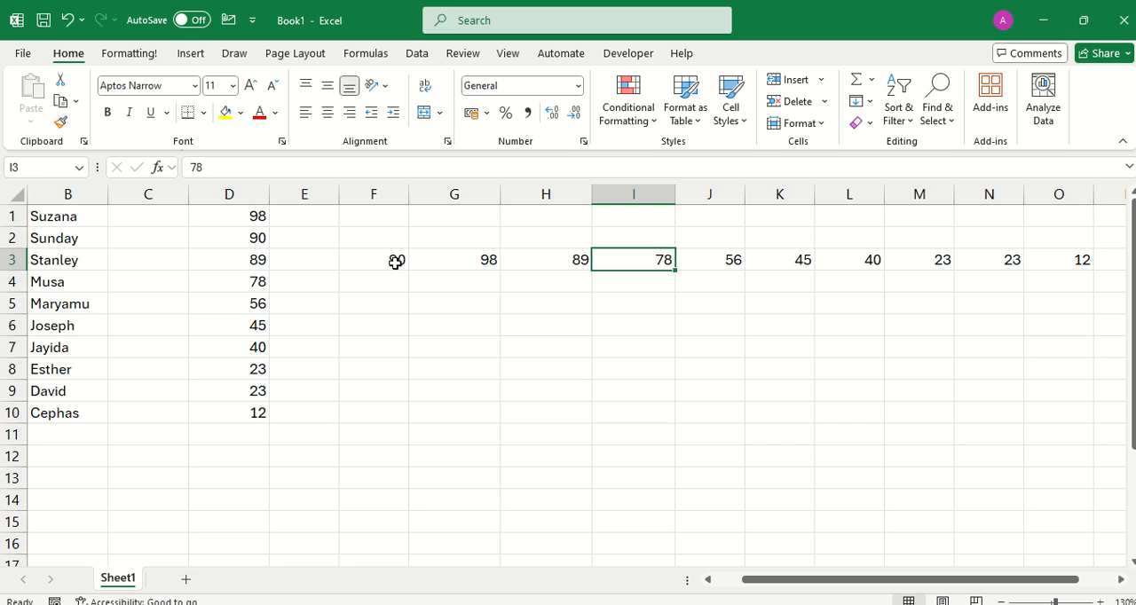
Try to sort the horizontal range F3:O3 from smallest to largest, and again from largest to smallest.
{"action": "left_click_drag", "start_coordinate": [396, 258], "coordinate": [1087, 262]}
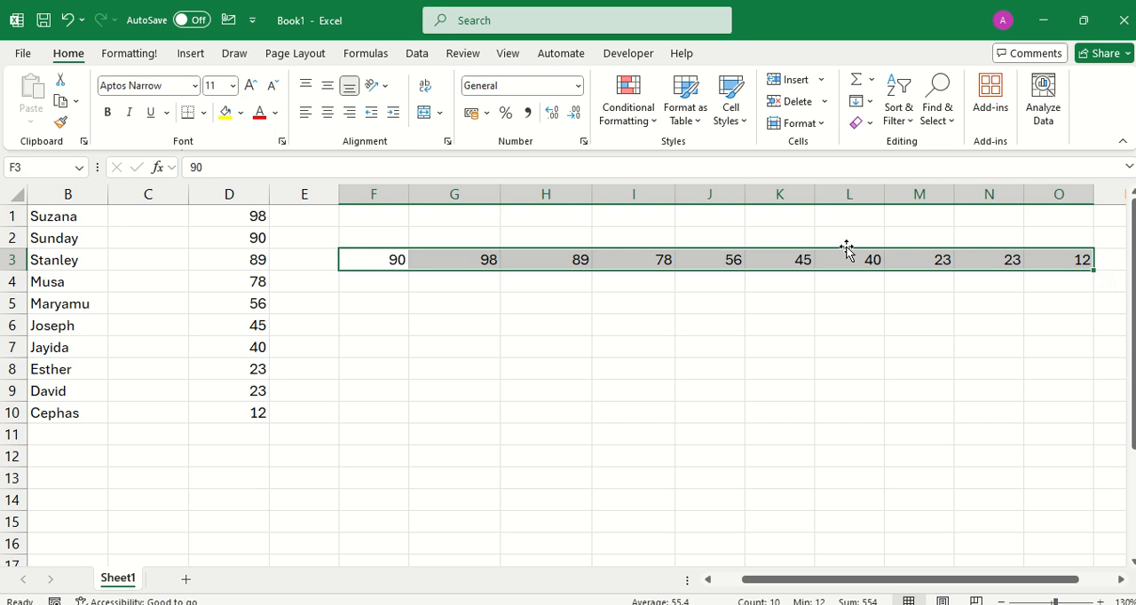
{"action": "right_click", "coordinate": [586, 264]}
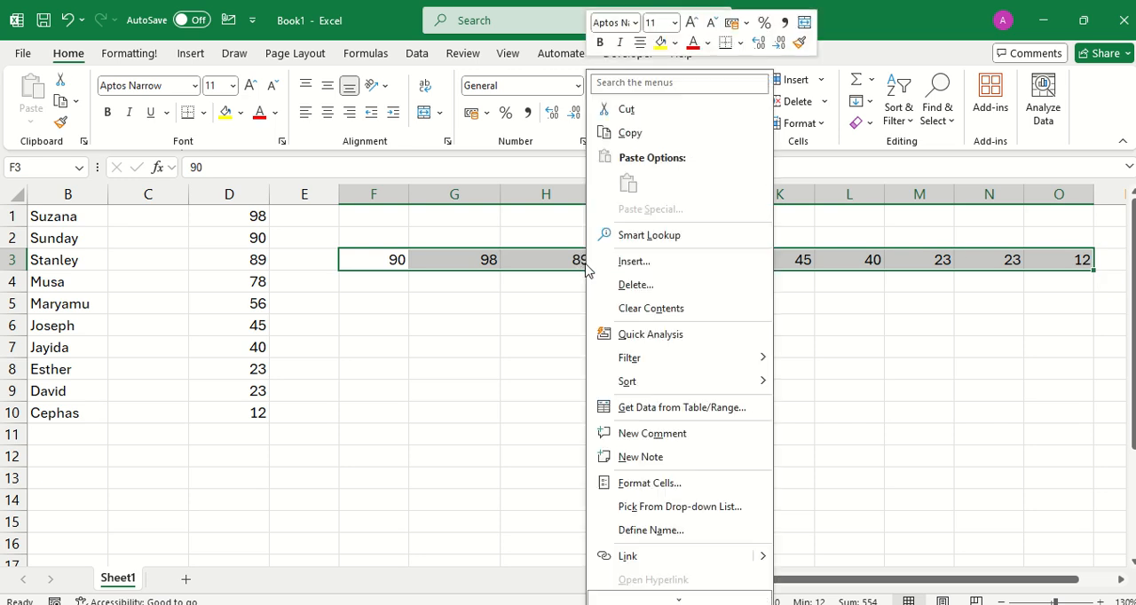
{"action": "mouse_move", "coordinate": [696, 388]}
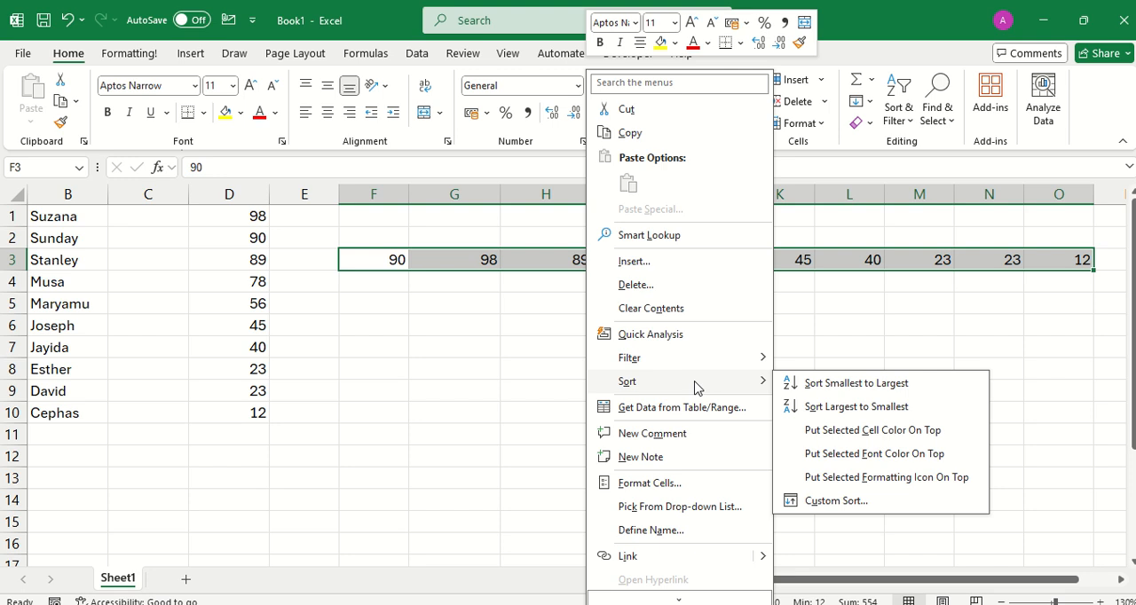
{"action": "left_click", "coordinate": [820, 386]}
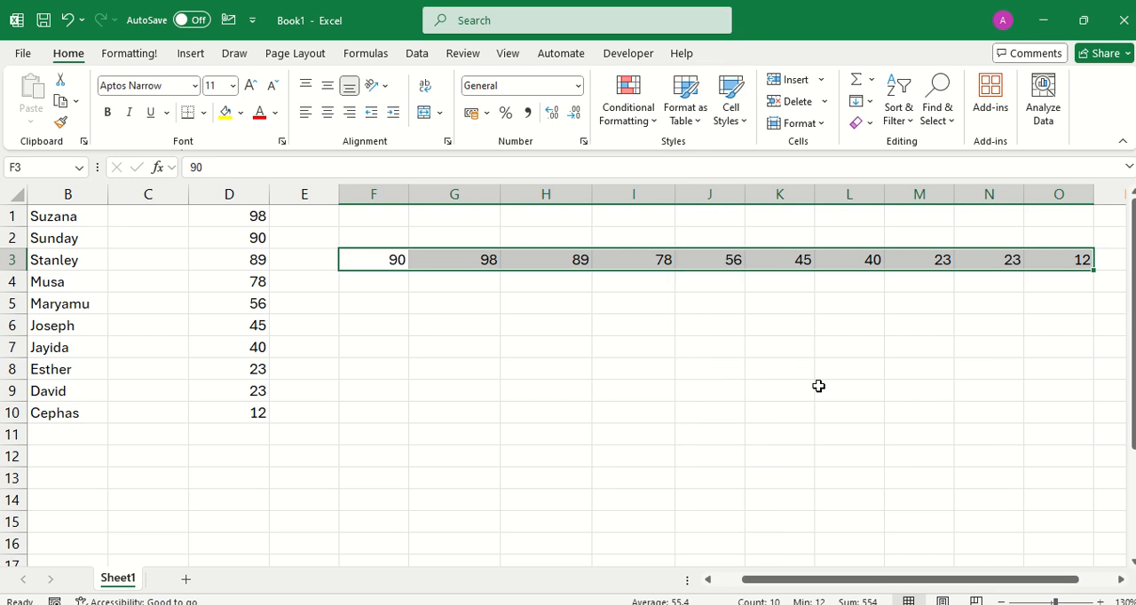
{"action": "right_click", "coordinate": [521, 257]}
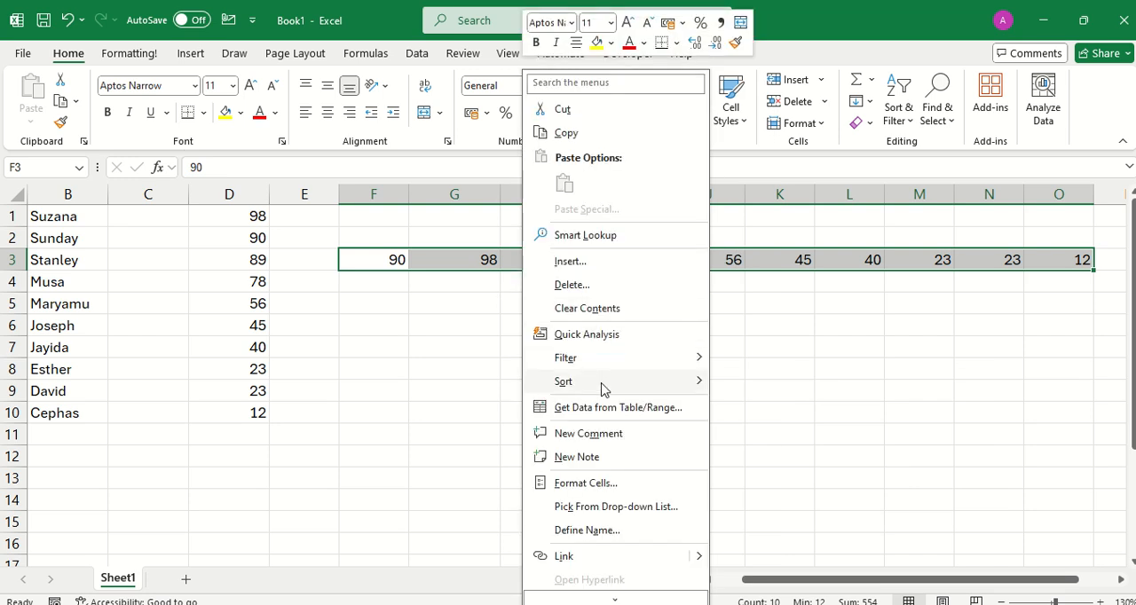
{"action": "mouse_move", "coordinate": [601, 383]}
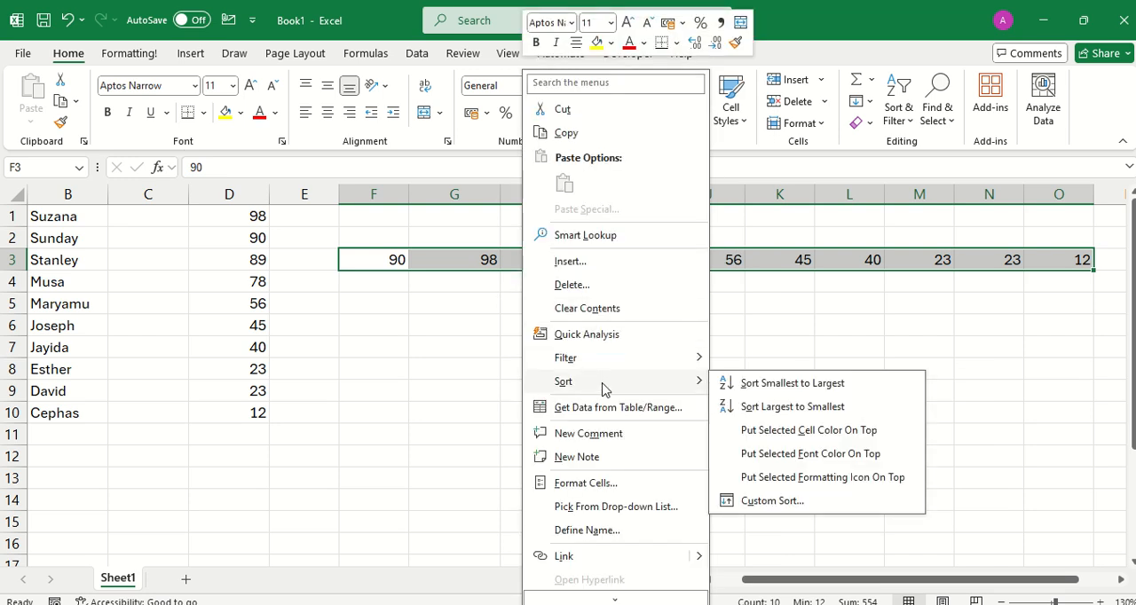
{"action": "left_click", "coordinate": [770, 408]}
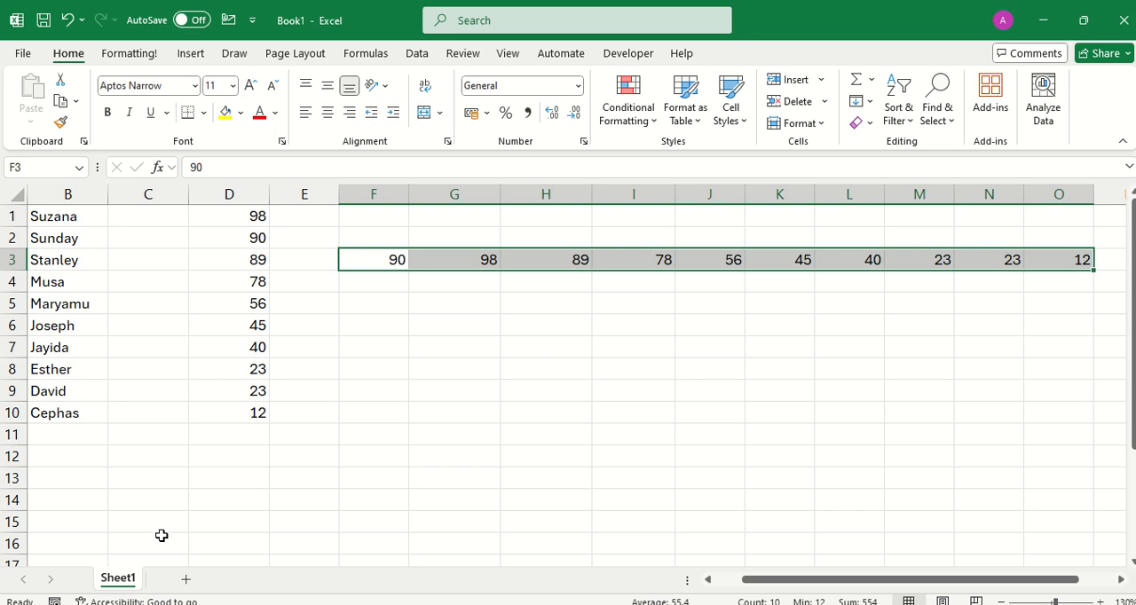
Open a custom sort for the numbers in F3:O3 and set its orientation to Sort left to right.
{"action": "right_click", "coordinate": [480, 261]}
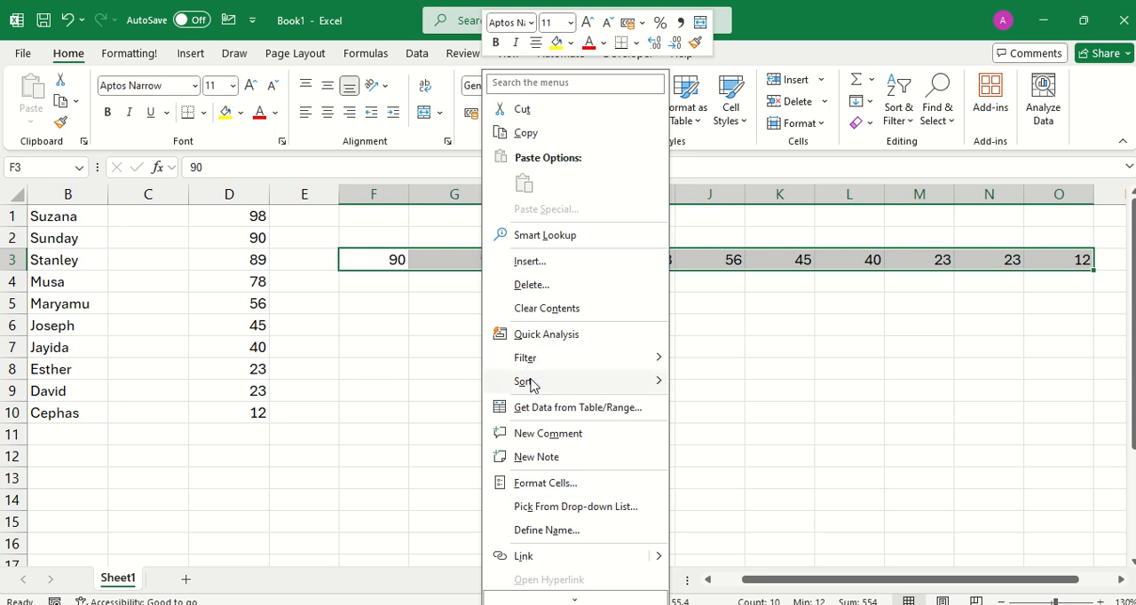
{"action": "mouse_move", "coordinate": [533, 384]}
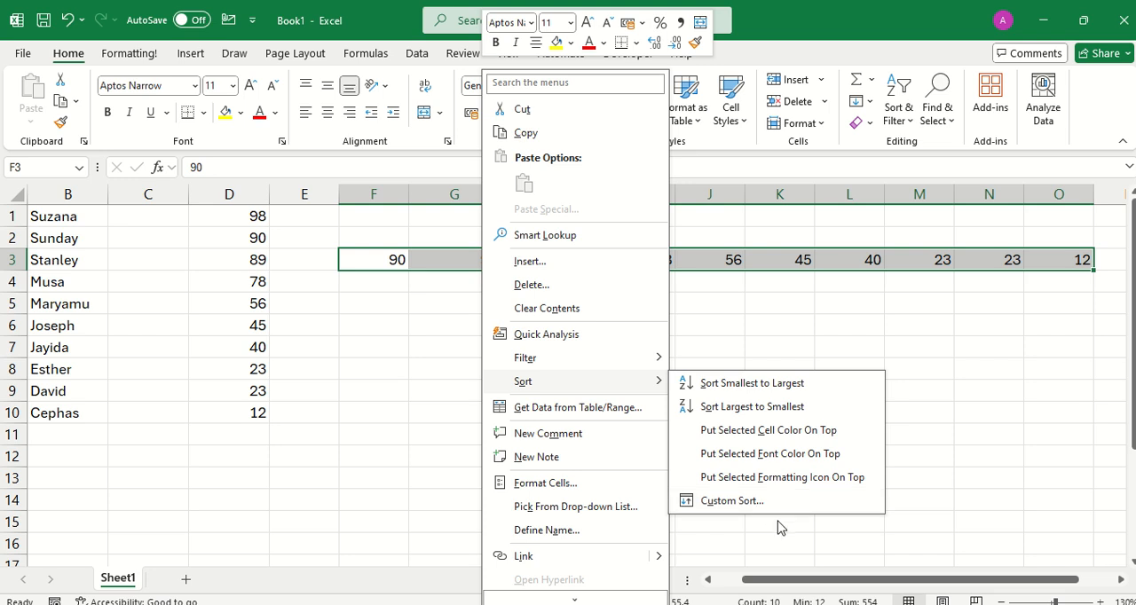
{"action": "left_click", "coordinate": [730, 502]}
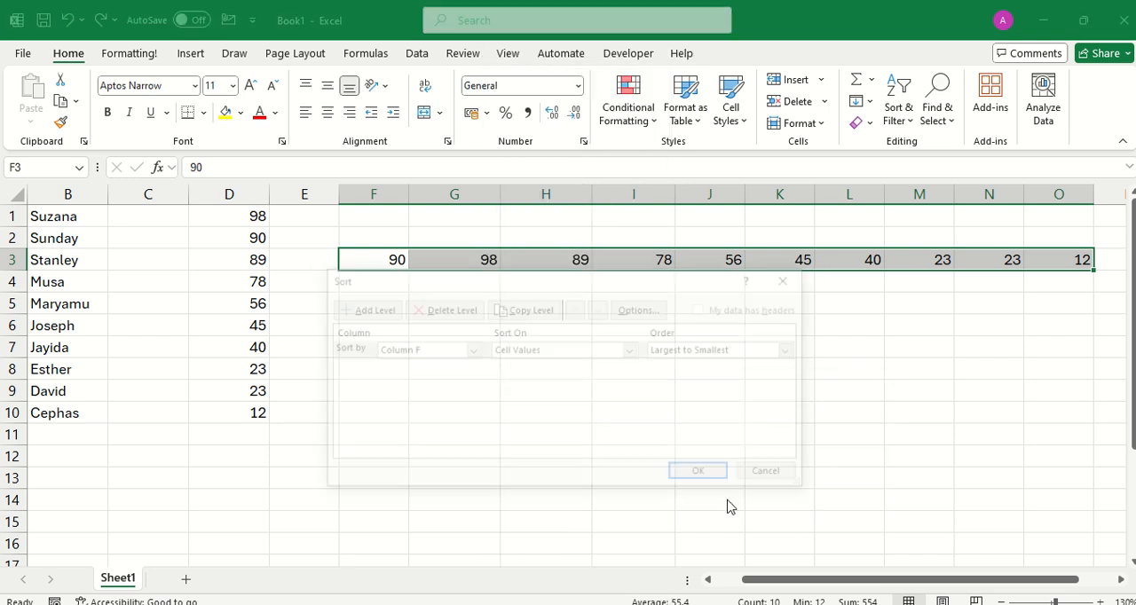
{"action": "left_click", "coordinate": [632, 311]}
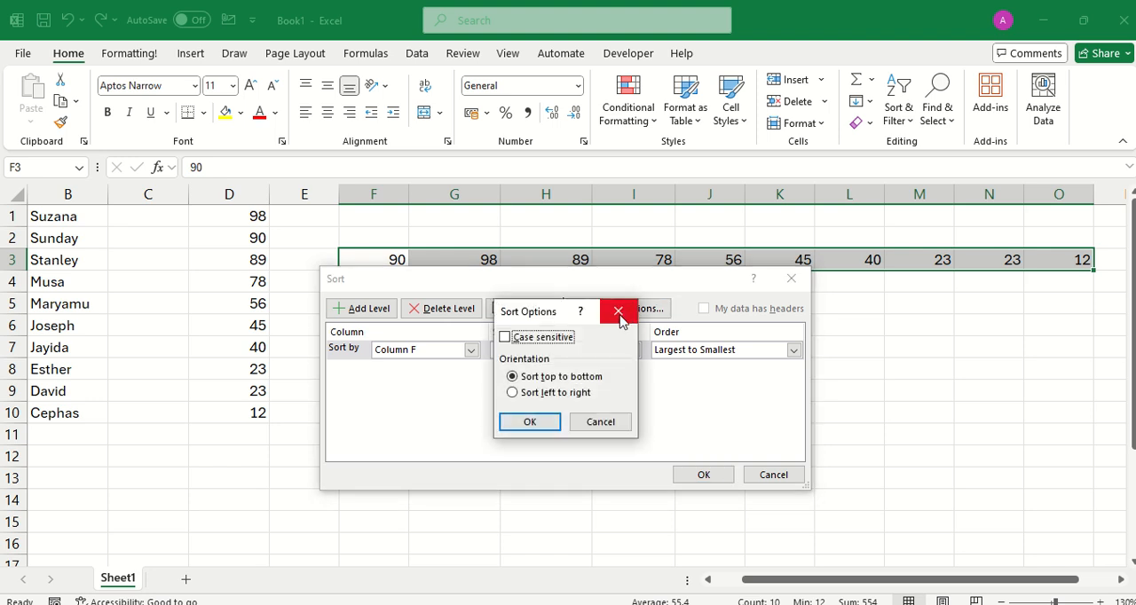
{"action": "left_click", "coordinate": [513, 393]}
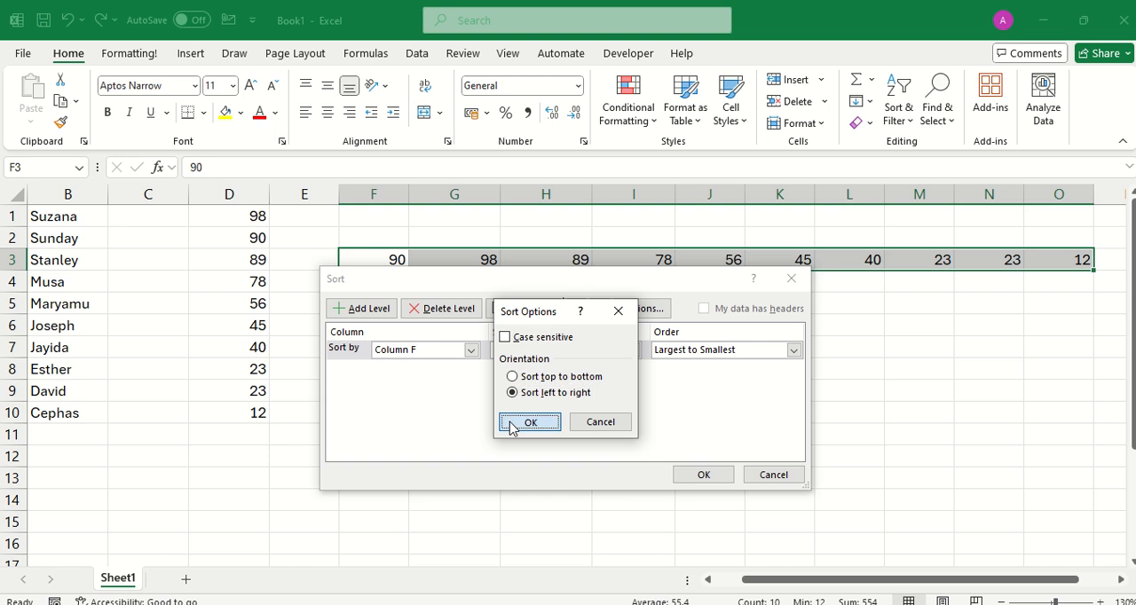
{"action": "left_click", "coordinate": [520, 423]}
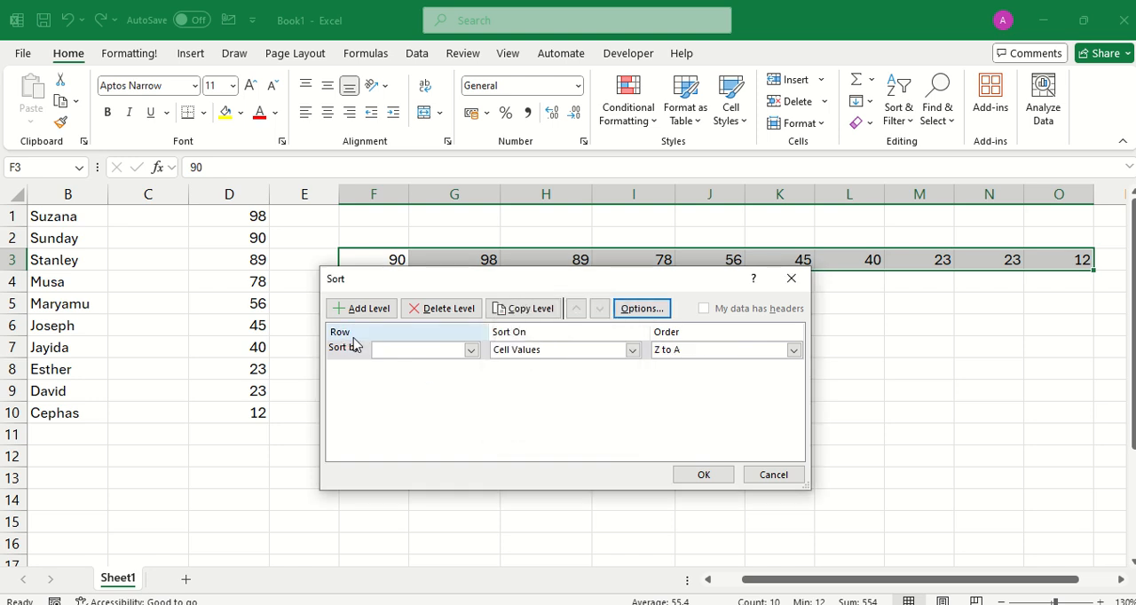
Sort the range by Row 3 on Cell Values, ordered Smallest to Largest, and apply the custom sort.
{"action": "left_click", "coordinate": [473, 350]}
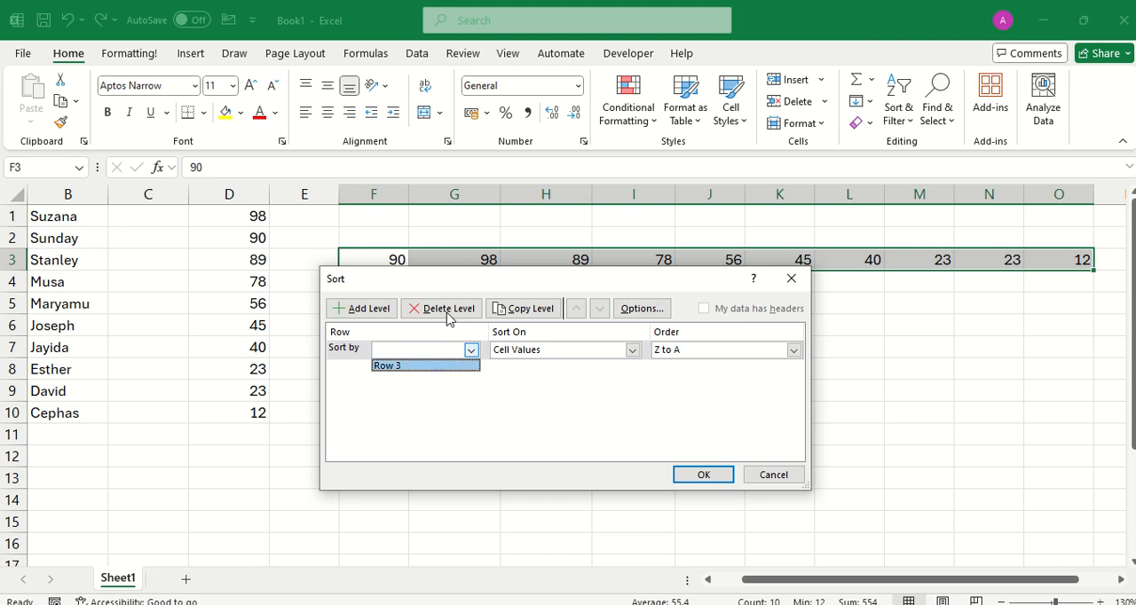
{"action": "left_click", "coordinate": [452, 273]}
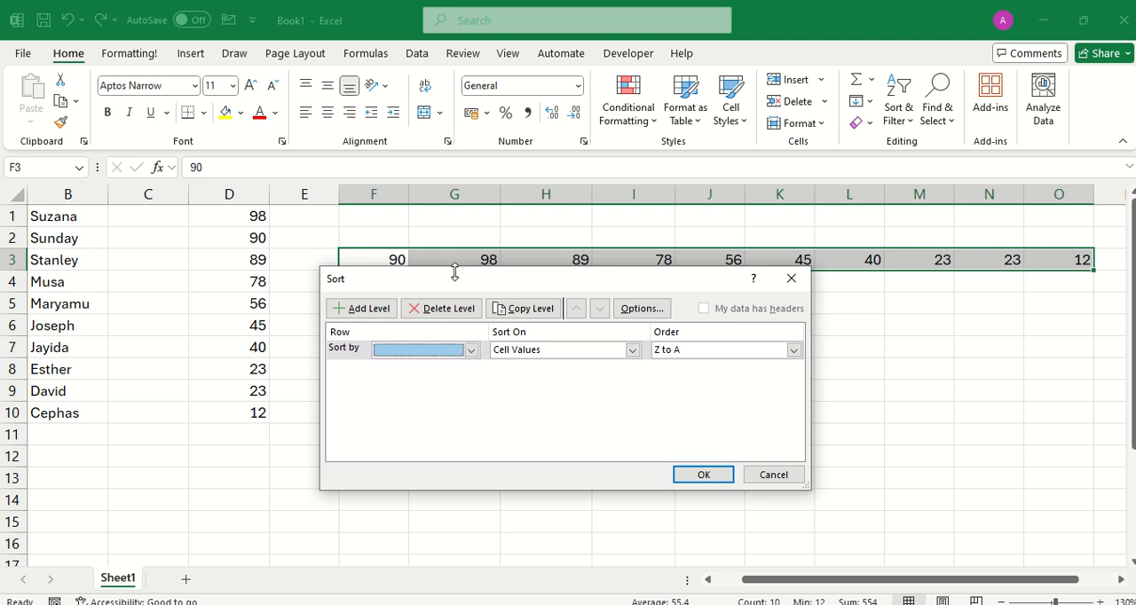
{"action": "left_click", "coordinate": [472, 351]}
{"action": "left_click", "coordinate": [452, 373]}
{"action": "left_click_drag", "start_coordinate": [456, 283], "coordinate": [458, 383]}
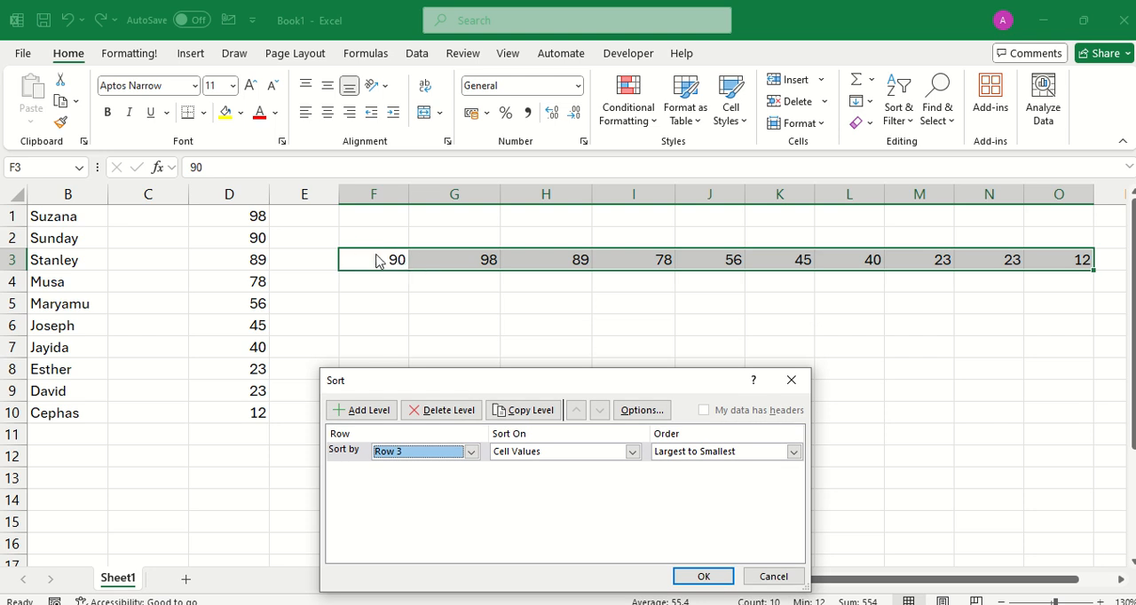
{"action": "left_click_drag", "start_coordinate": [434, 391], "coordinate": [441, 360]}
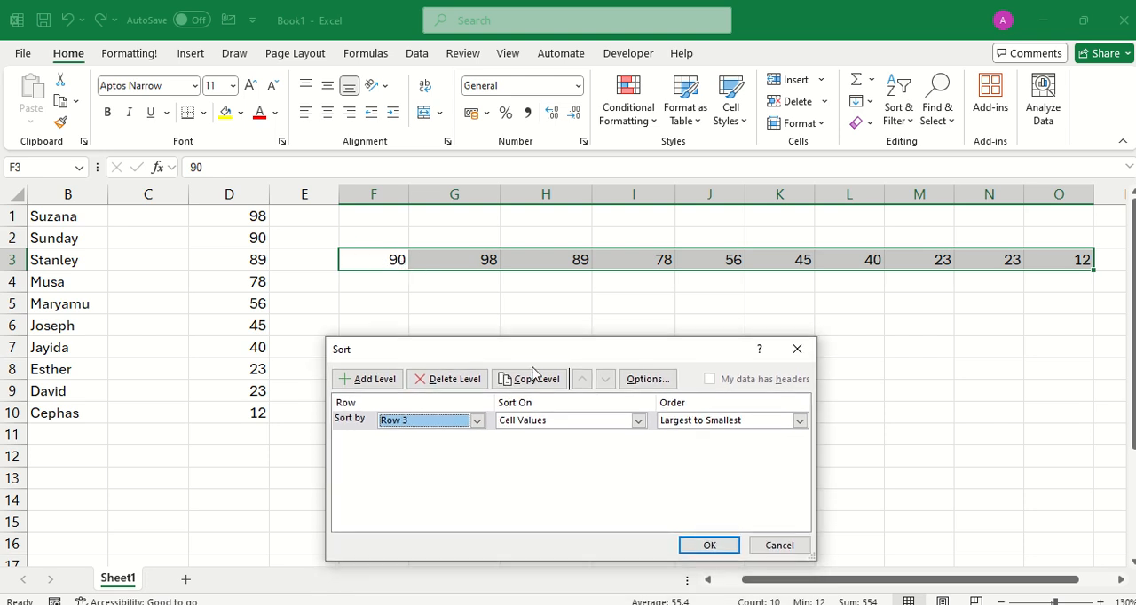
{"action": "left_click", "coordinate": [638, 421]}
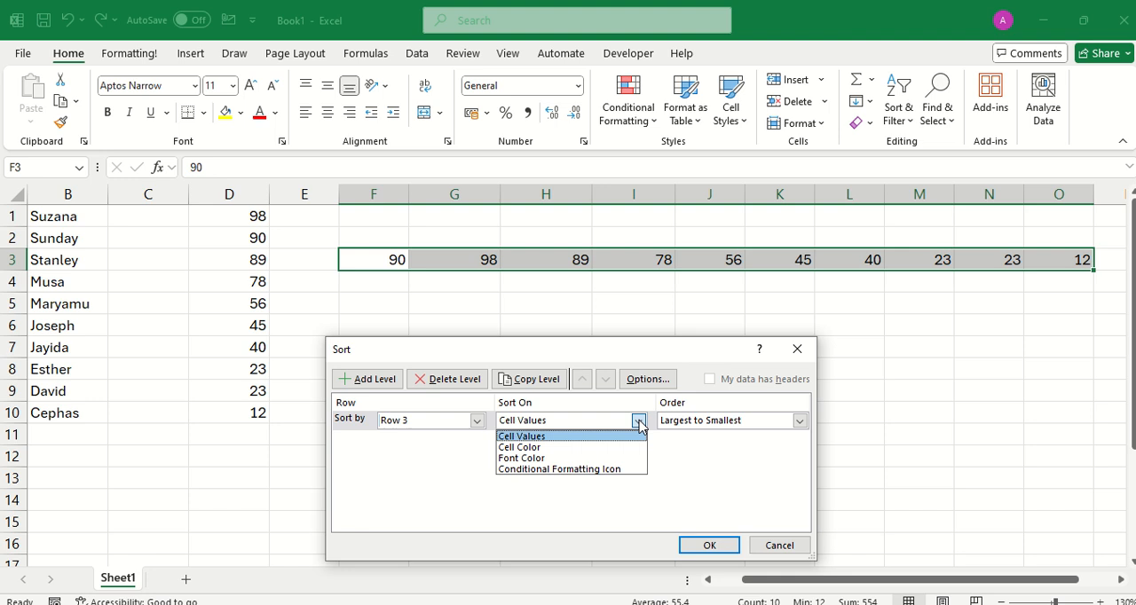
{"action": "left_click", "coordinate": [577, 440]}
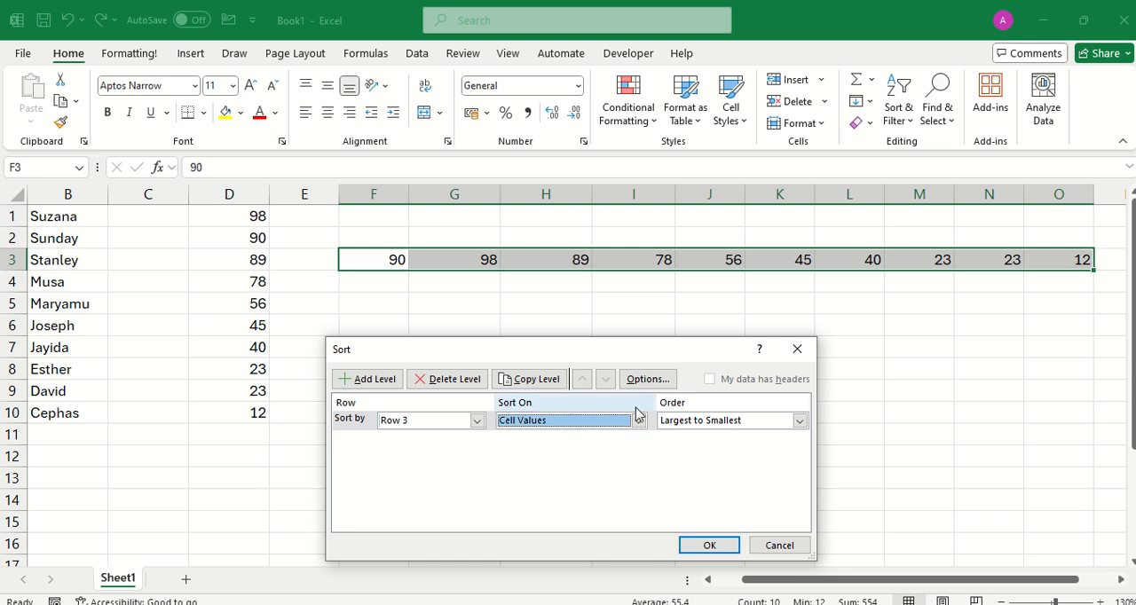
{"action": "left_click", "coordinate": [800, 420]}
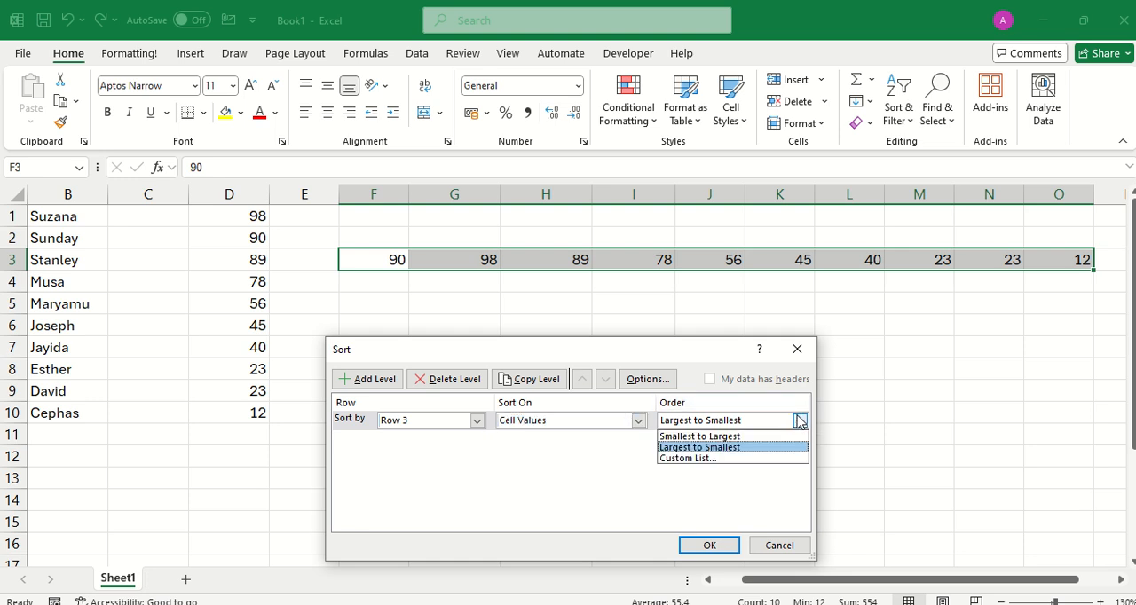
{"action": "left_click", "coordinate": [720, 438]}
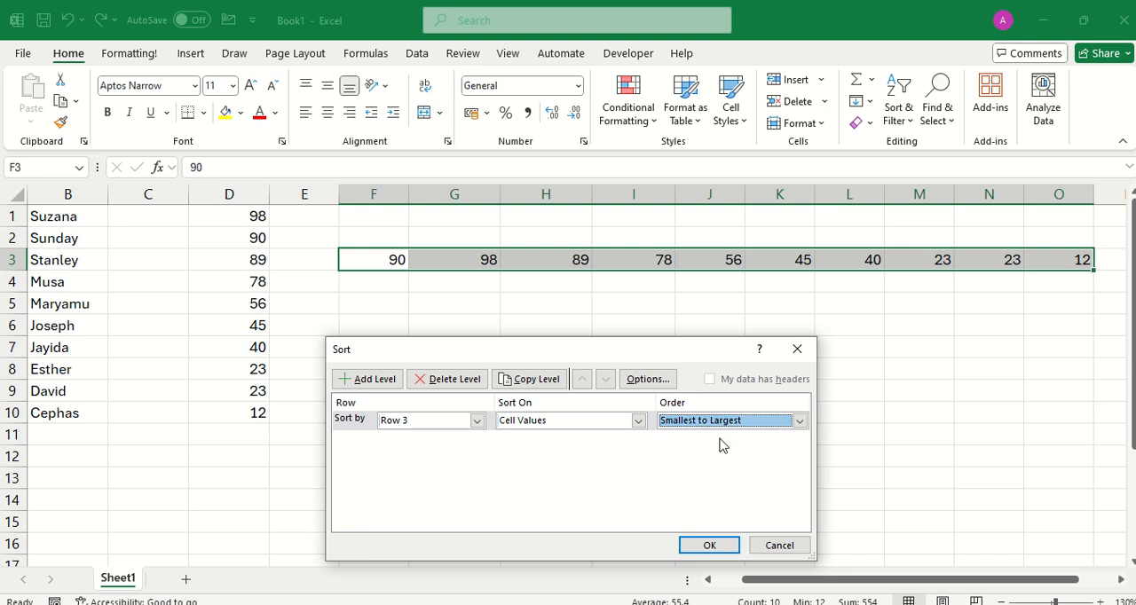
{"action": "left_click", "coordinate": [710, 547]}
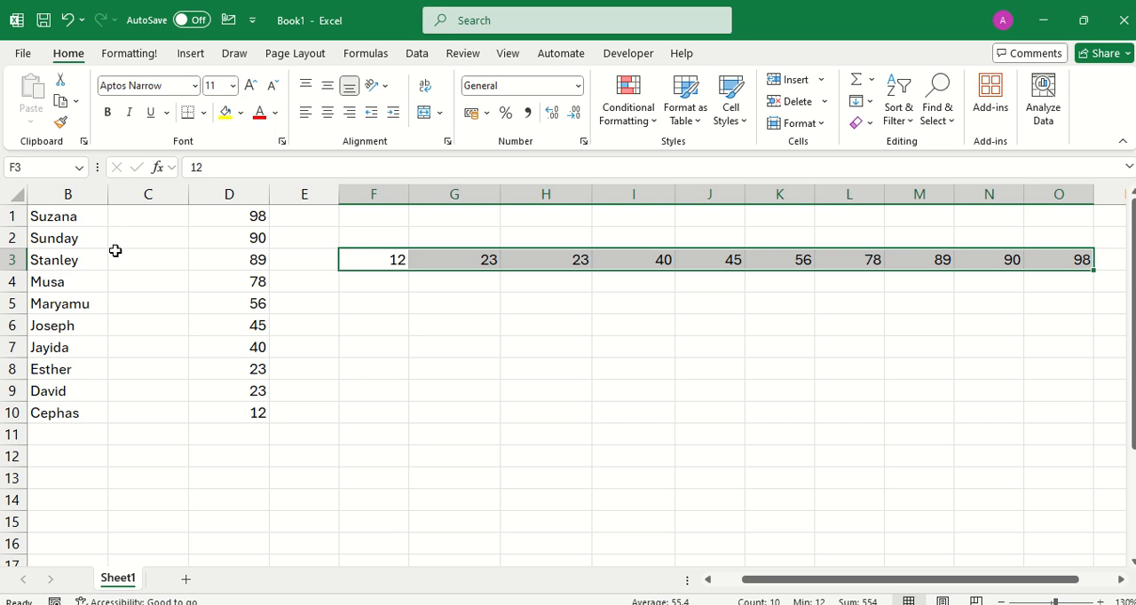
Enter a second name for each of the first five people in cells C1 to C5, beside the names in column B.
{"action": "left_click_drag", "start_coordinate": [83, 217], "coordinate": [88, 407]}
{"action": "left_click", "coordinate": [185, 222]}
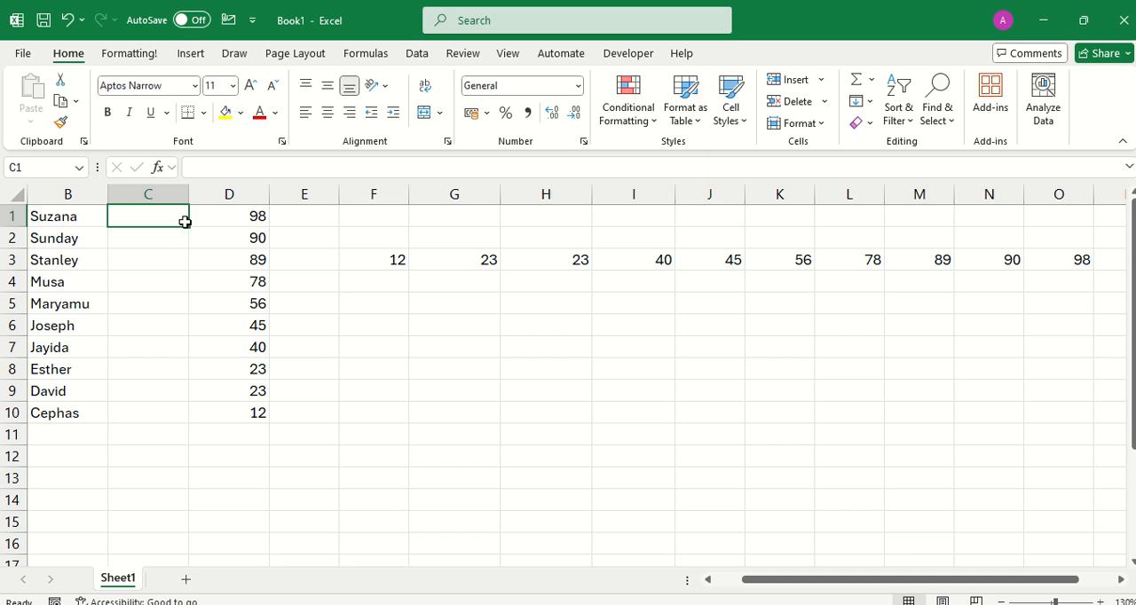
{"action": "type", "text": "Su"}
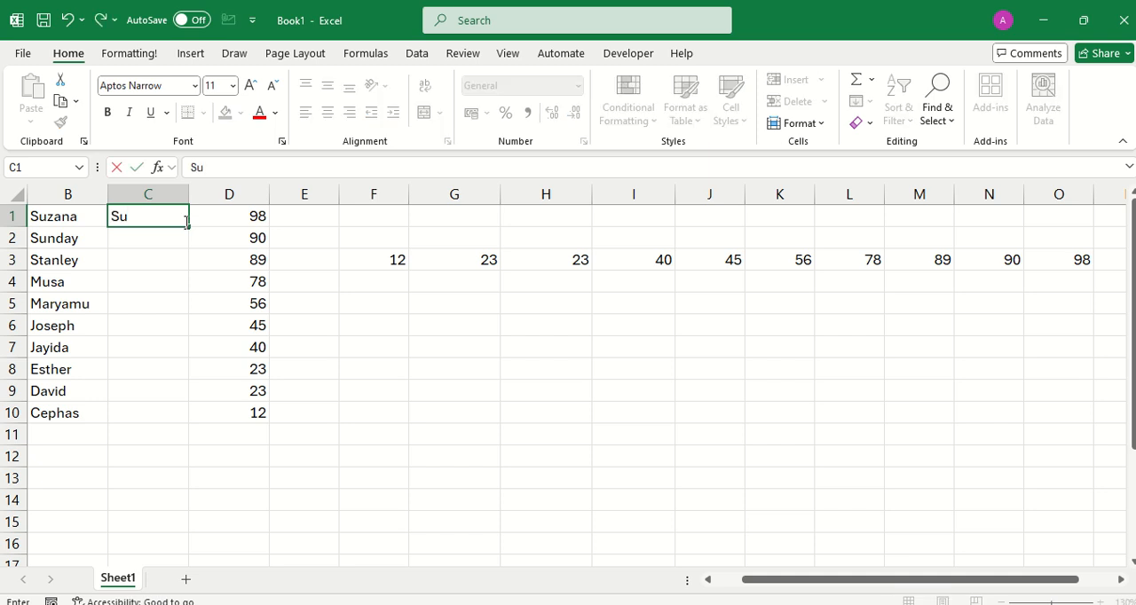
{"action": "type", "text": "nday"}
{"action": "key", "text": "Return"}
{"action": "type", "text": "Amos"}
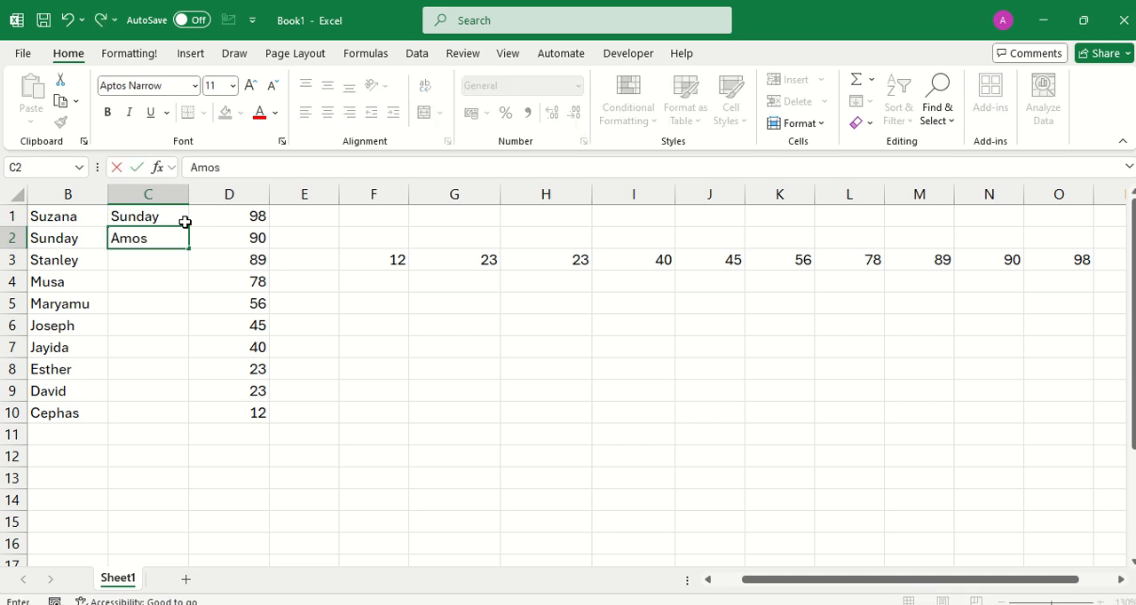
{"action": "key", "text": "Return"}
{"action": "type", "text": "Sun"}
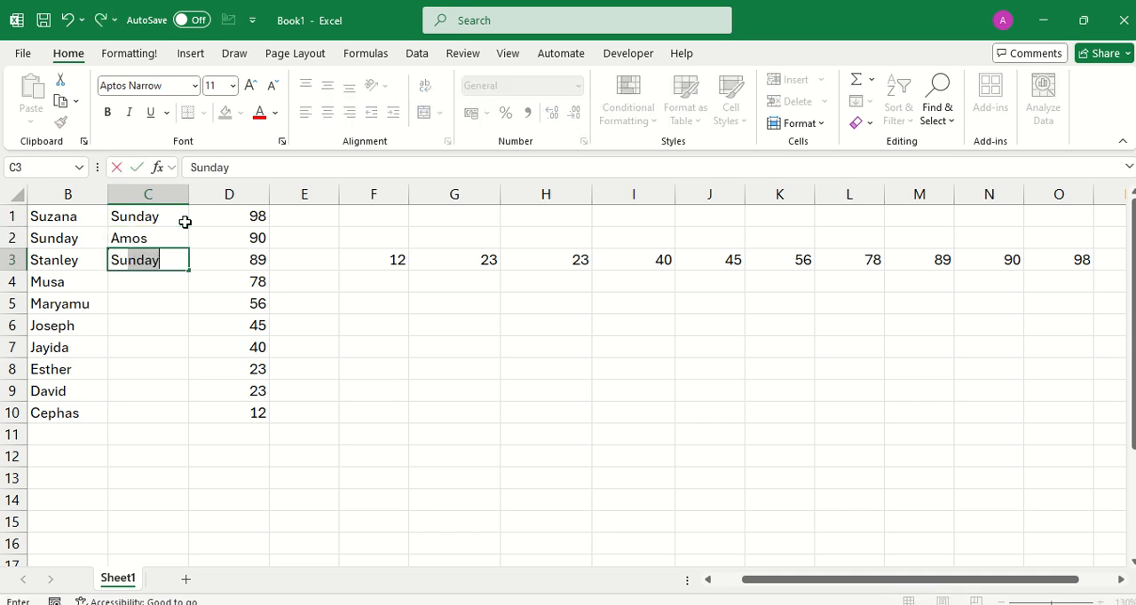
{"action": "type", "text": "day"}
{"action": "key", "text": "Return"}
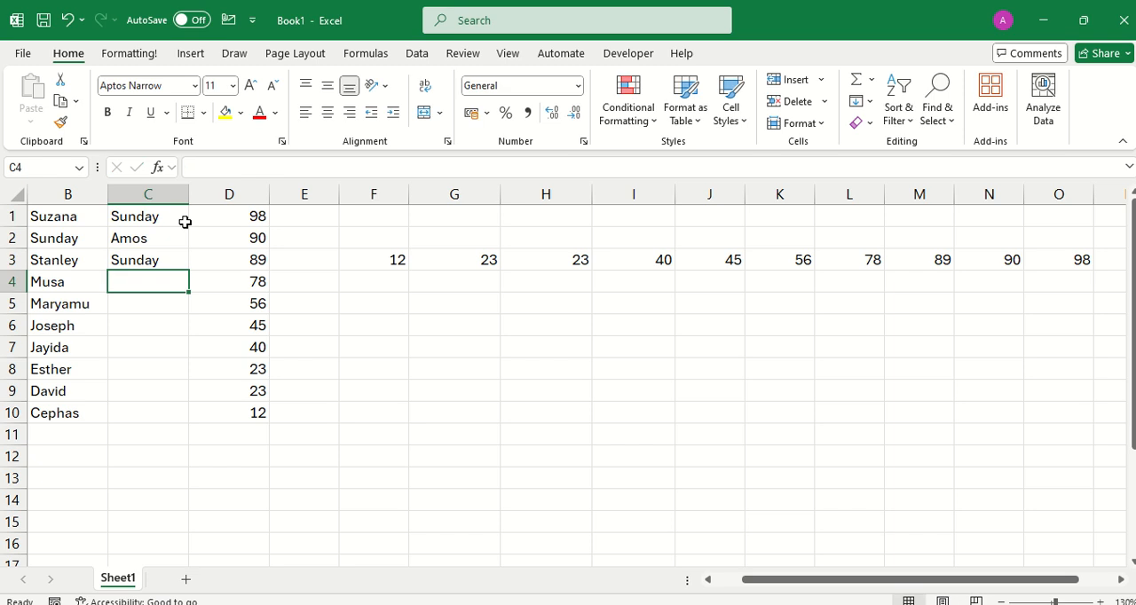
{"action": "type", "text": "Yusuf"}
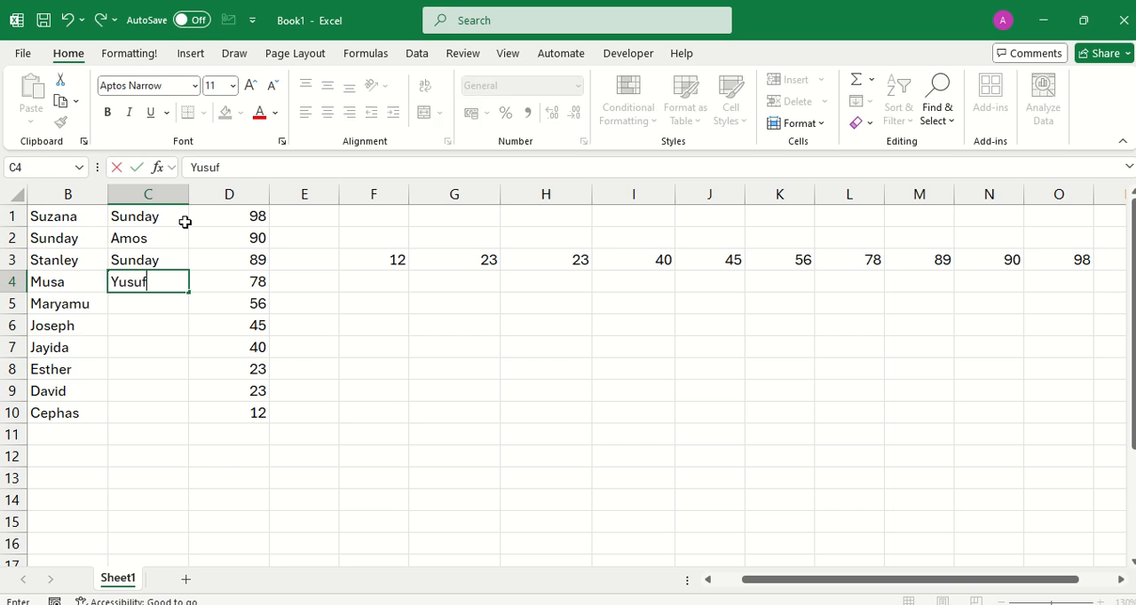
{"action": "key", "text": "Return"}
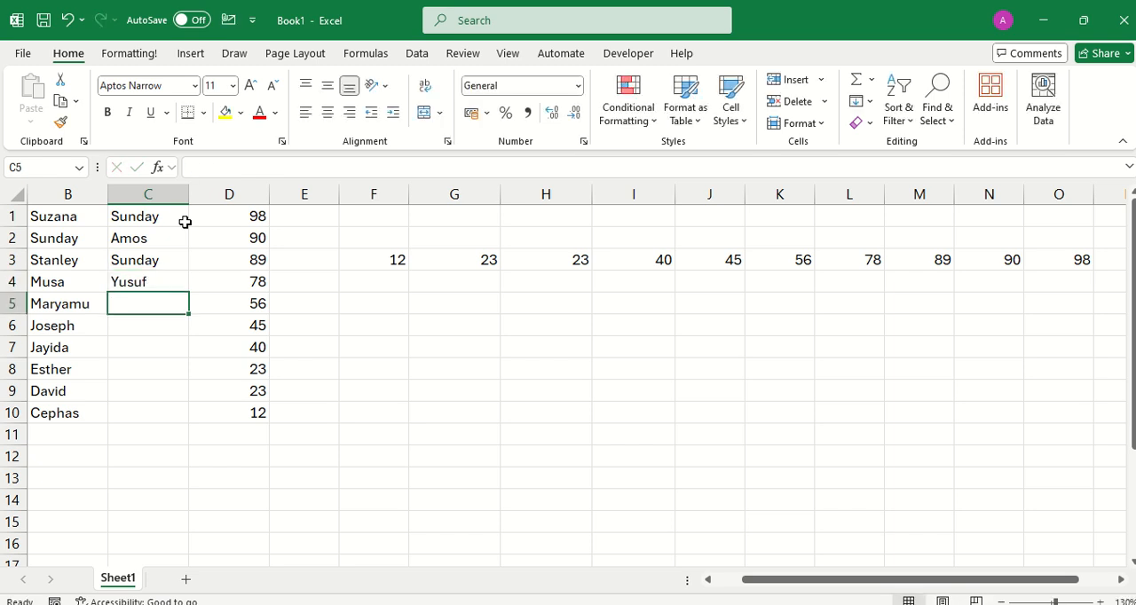
{"action": "type", "text": "Edward"}
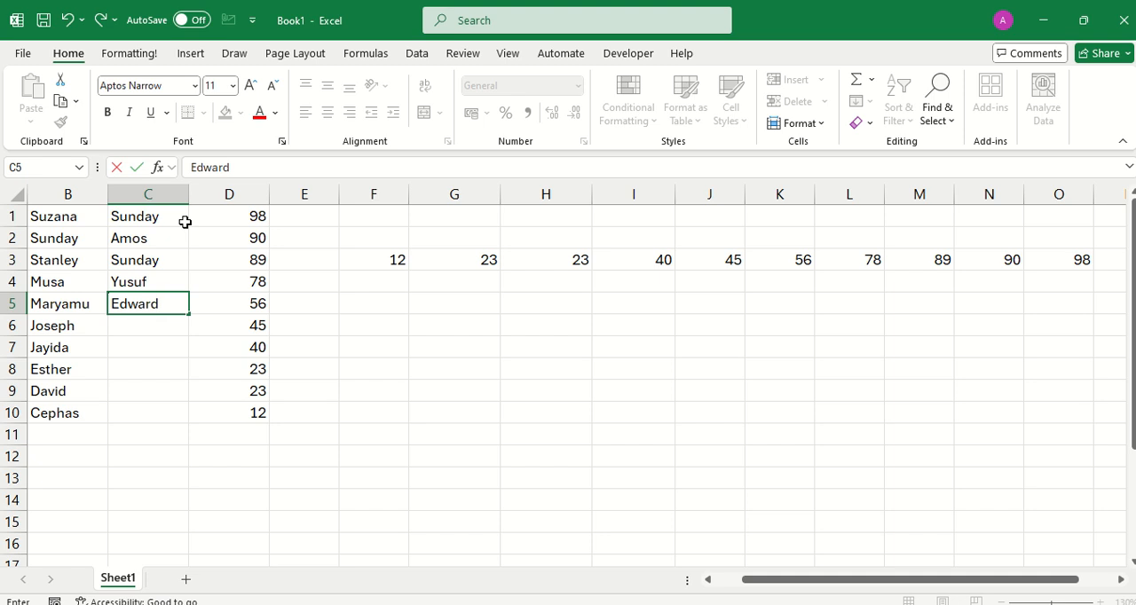
{"action": "key", "text": "Return"}
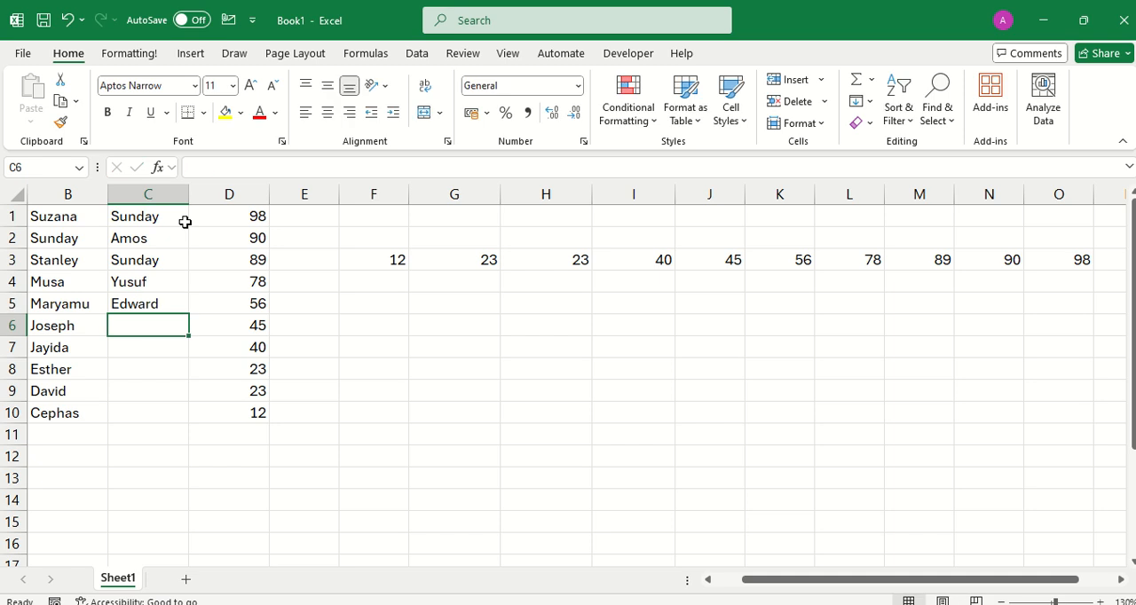
Enter a second name for each of the remaining five people in cells C6 to C10.
{"action": "type", "text": "John"}
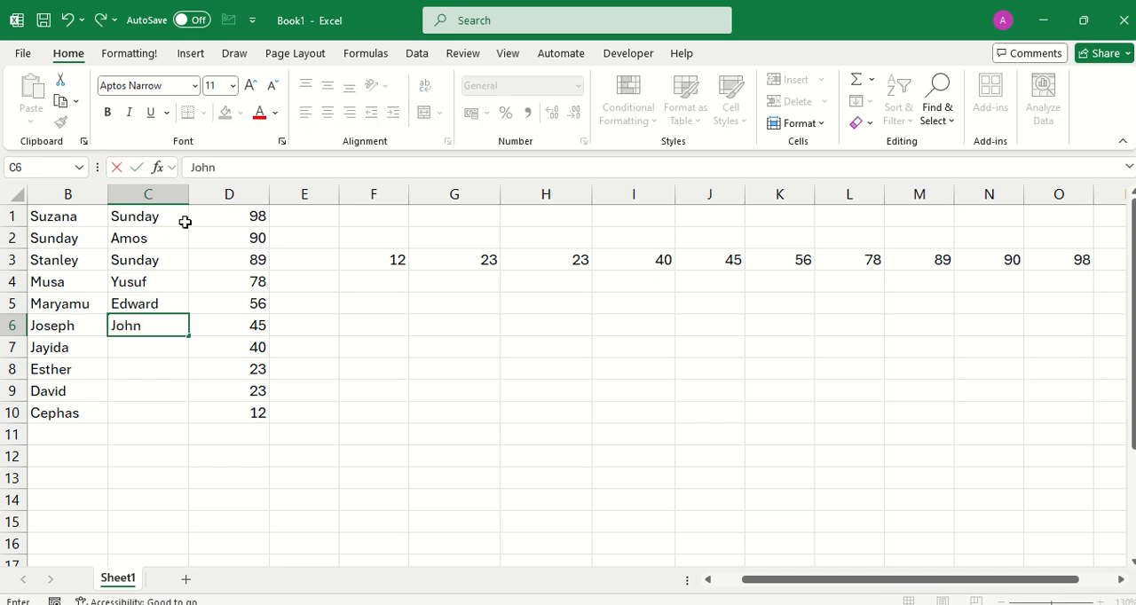
{"action": "key", "text": "Return"}
{"action": "type", "text": "D"}
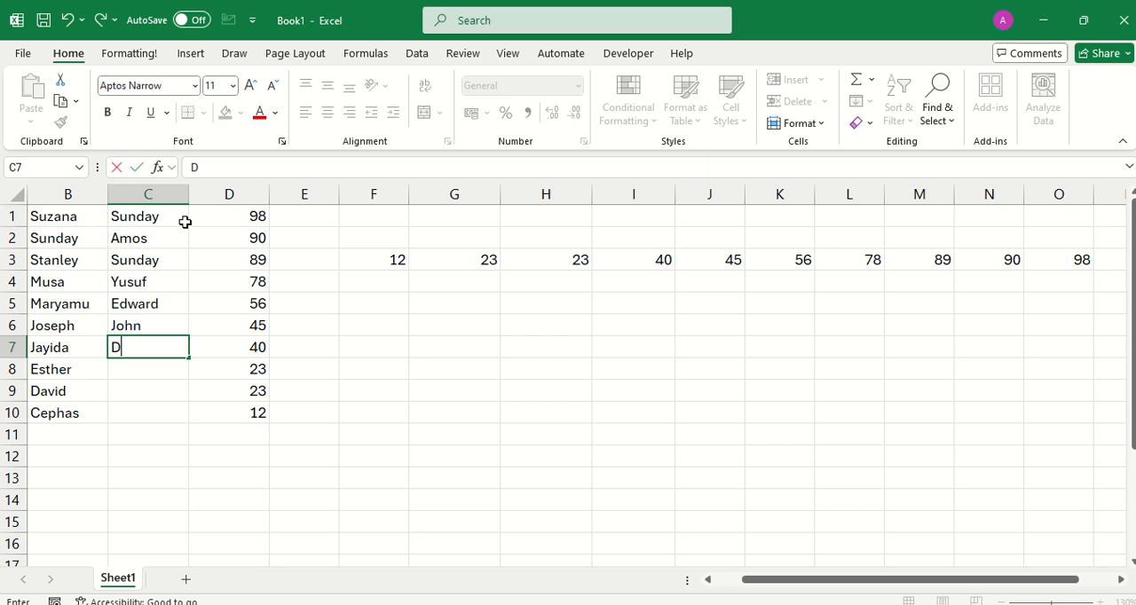
{"action": "type", "text": "auda"}
{"action": "key", "text": "Return"}
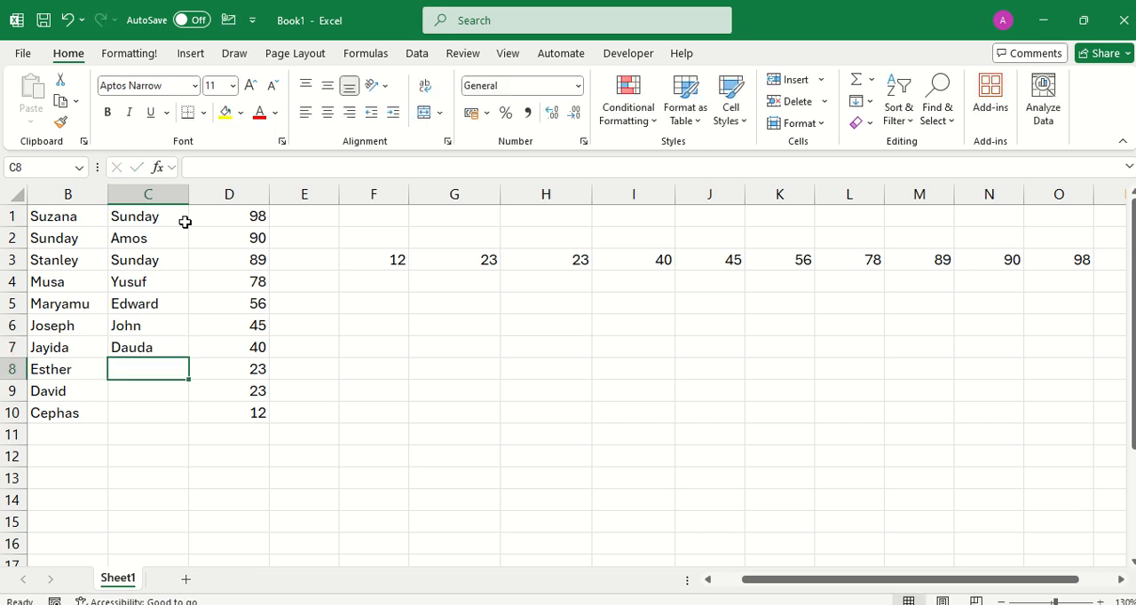
{"action": "type", "text": "Abba"}
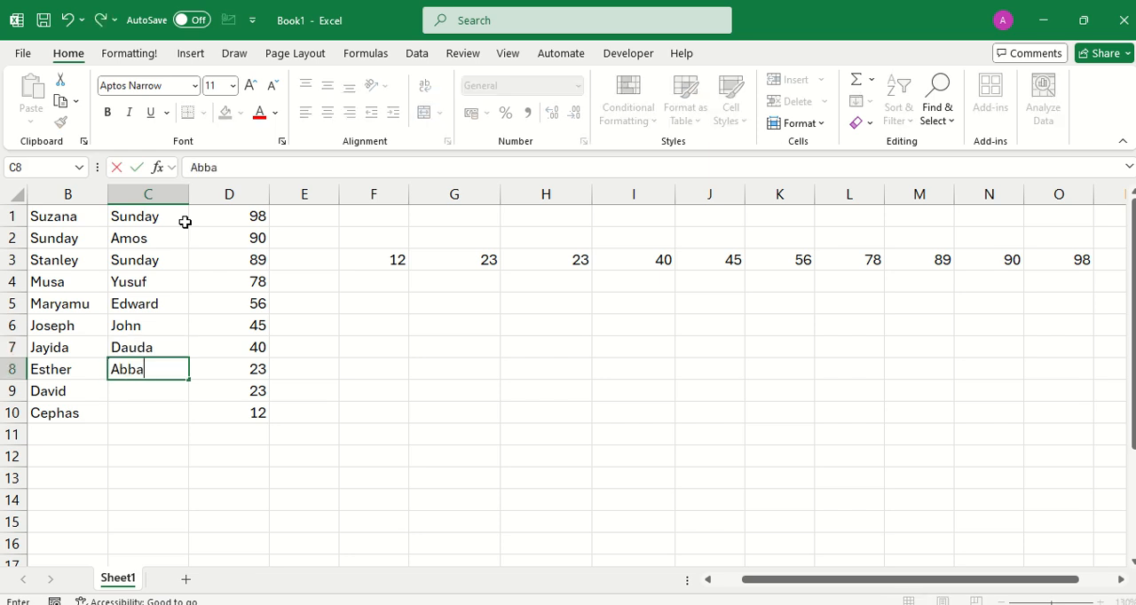
{"action": "key", "text": "Return"}
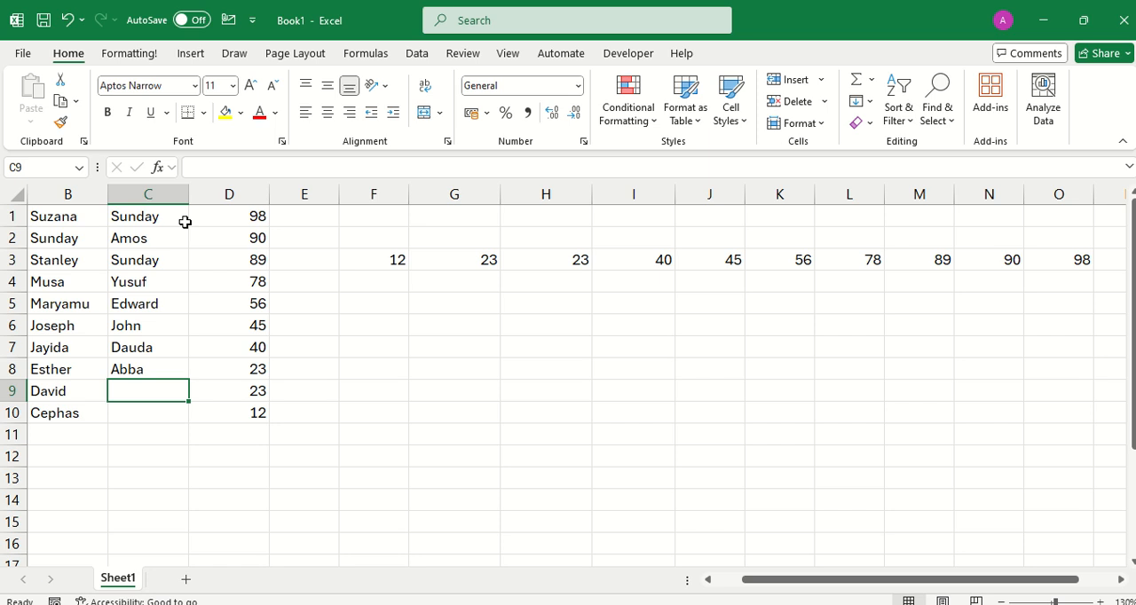
{"action": "type", "text": "Jethr"}
{"action": "type", "text": "o"}
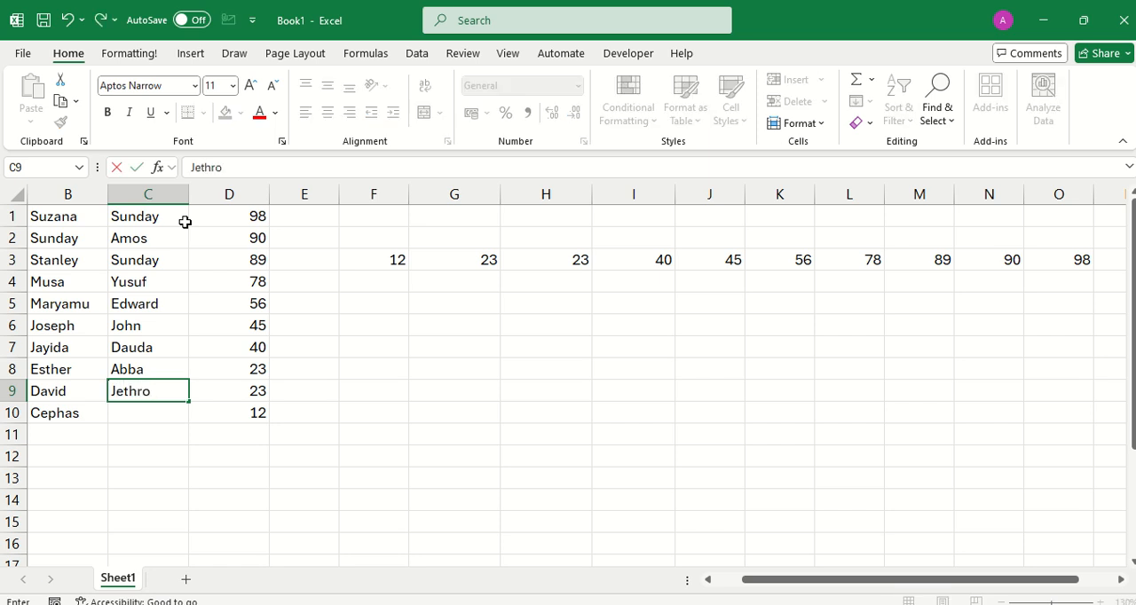
{"action": "key", "text": "Return"}
{"action": "type", "text": "And"}
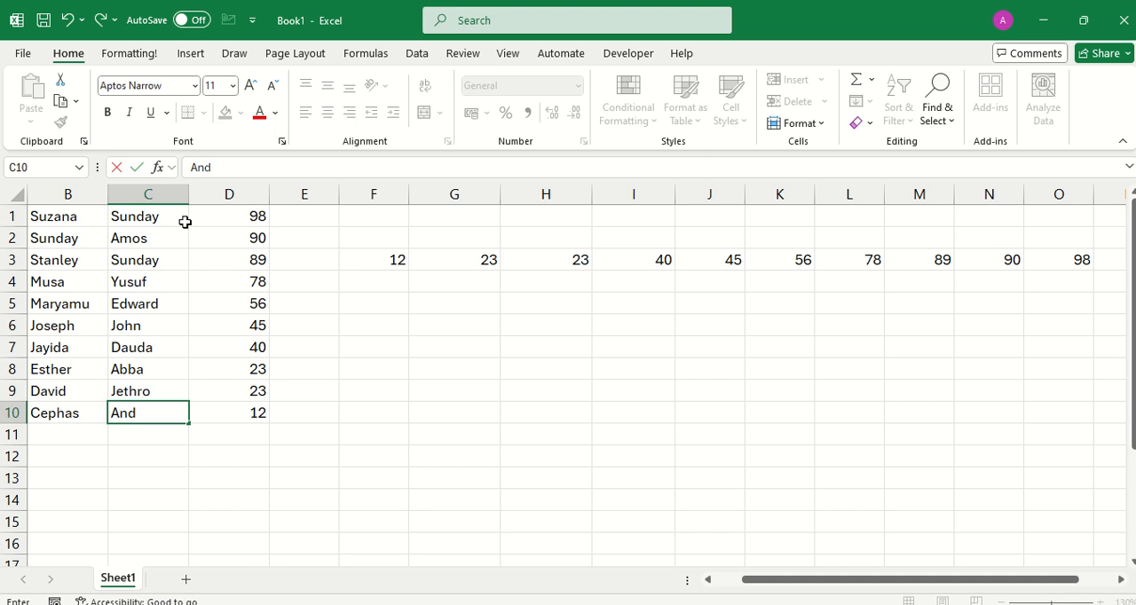
{"action": "type", "text": "rawus"}
{"action": "key", "text": "Return"}
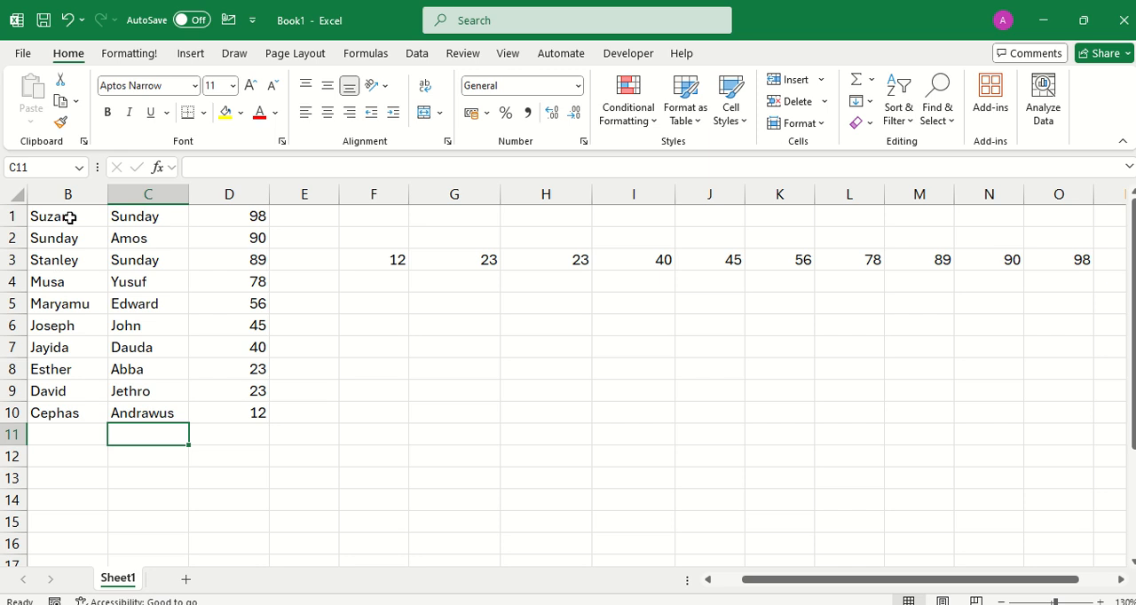
Try sorting the names in B1:B10 from A to Z with only the current selection, and undo that sort.
{"action": "left_click_drag", "start_coordinate": [71, 217], "coordinate": [78, 428]}
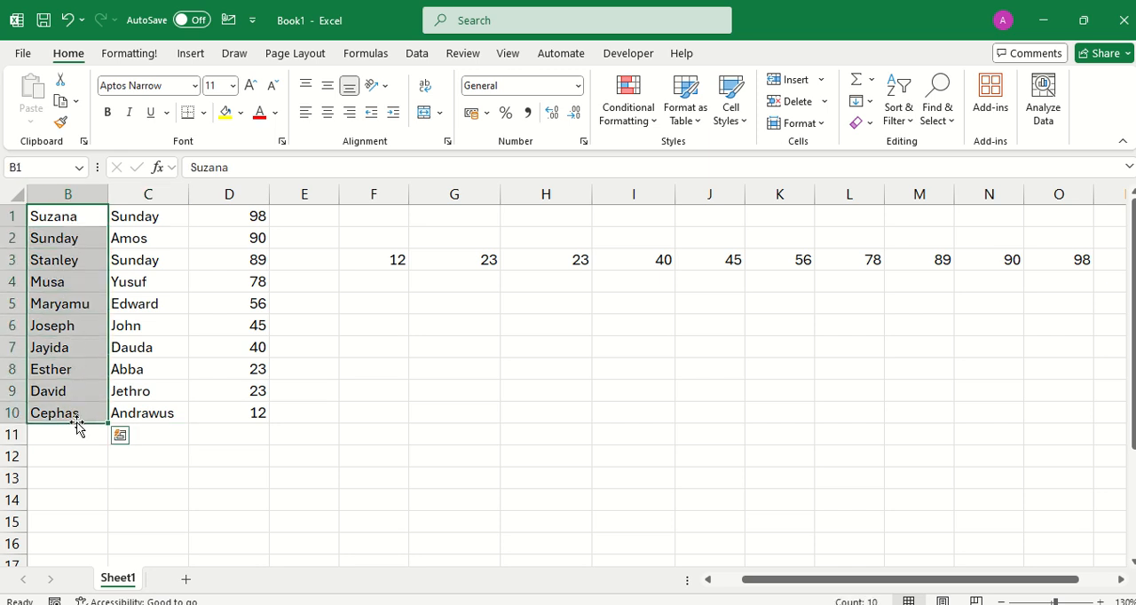
{"action": "right_click", "coordinate": [76, 302]}
{"action": "mouse_move", "coordinate": [112, 387]}
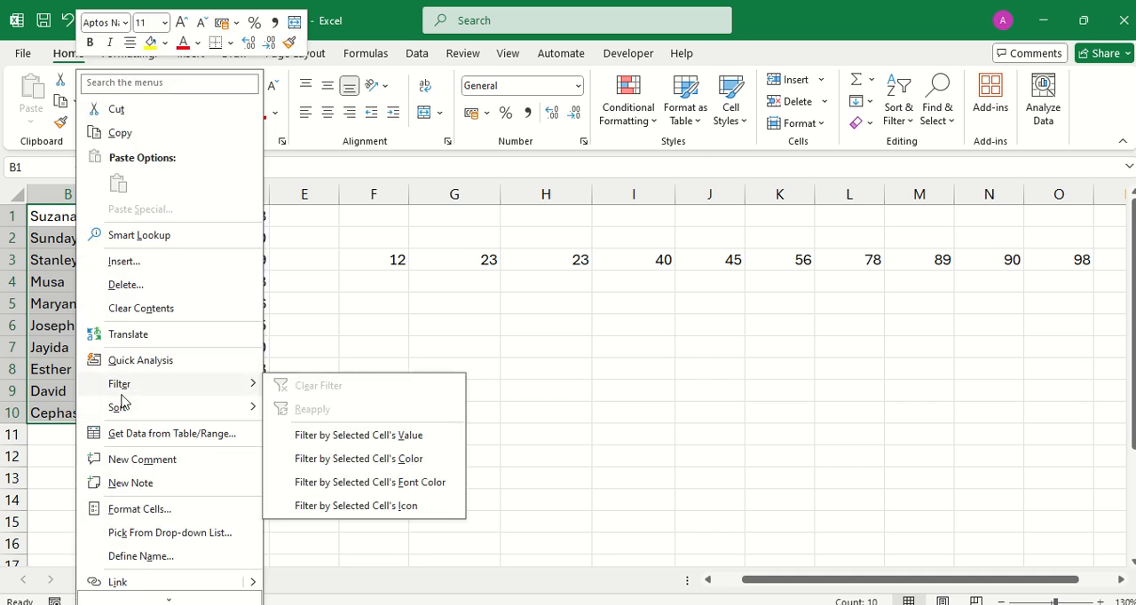
{"action": "mouse_move", "coordinate": [124, 417]}
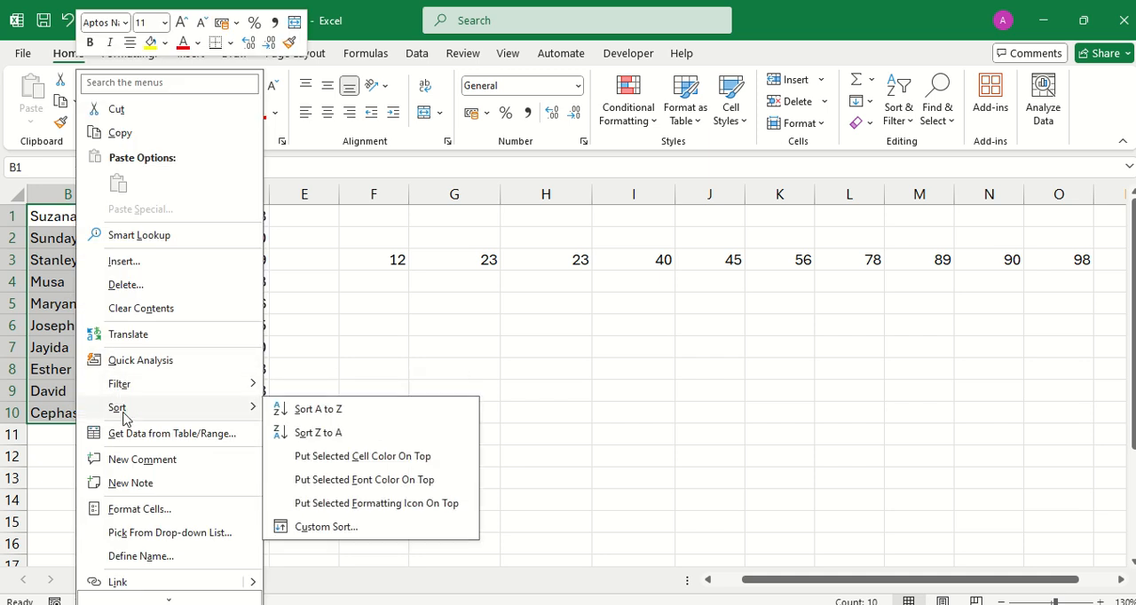
{"action": "left_click", "coordinate": [352, 411]}
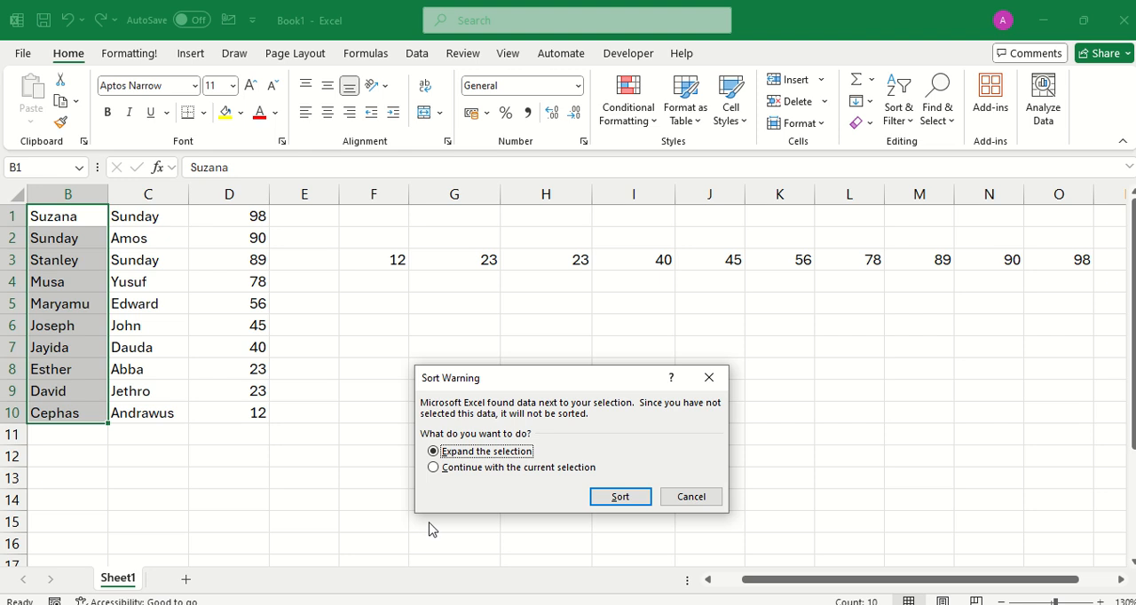
{"action": "left_click", "coordinate": [436, 475]}
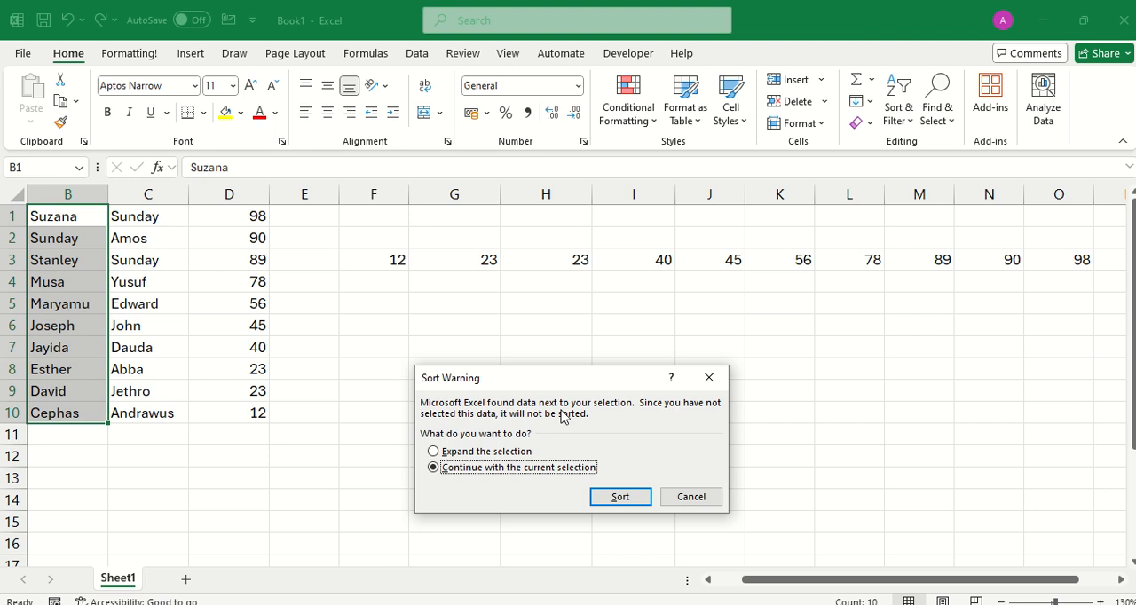
{"action": "left_click", "coordinate": [620, 497]}
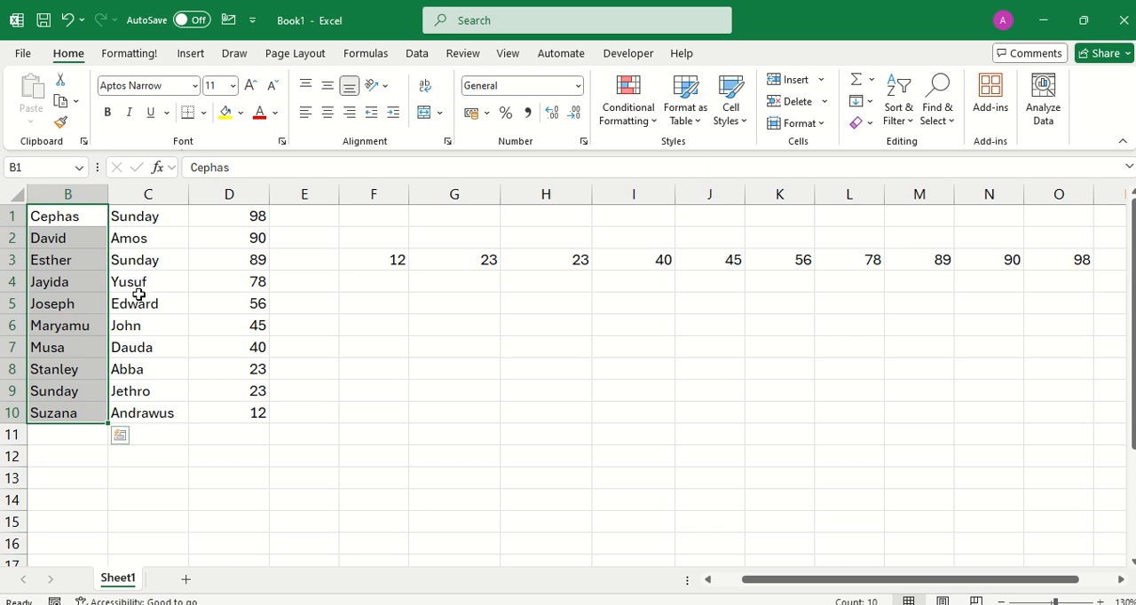
{"action": "left_click", "coordinate": [69, 26]}
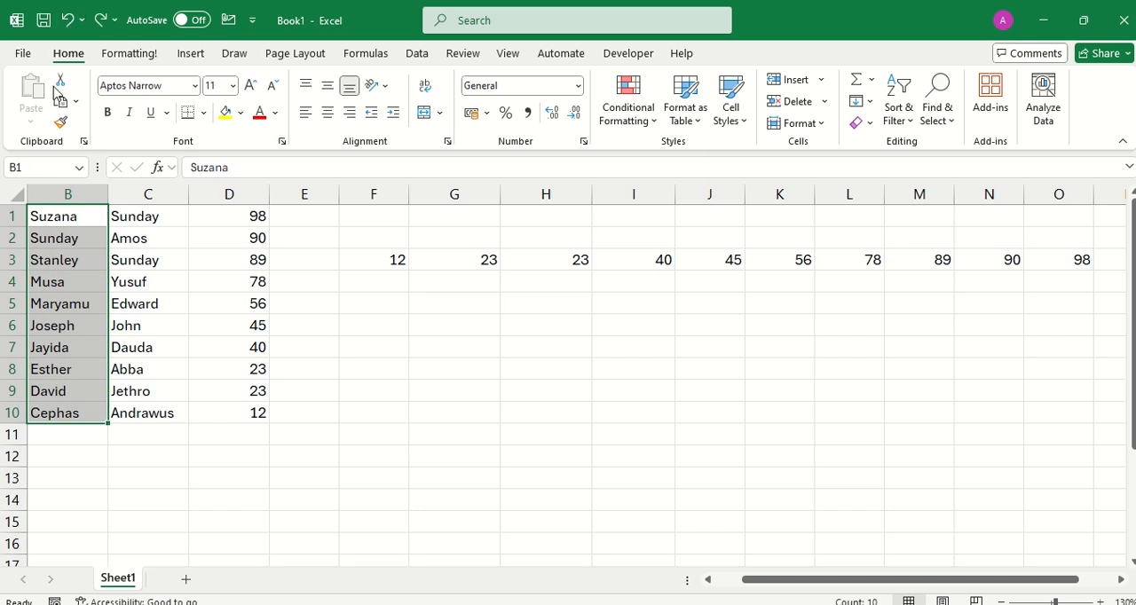
Sort the names in B1:B10 from A to Z, expanding the selection to include the adjacent columns.
{"action": "right_click", "coordinate": [54, 286]}
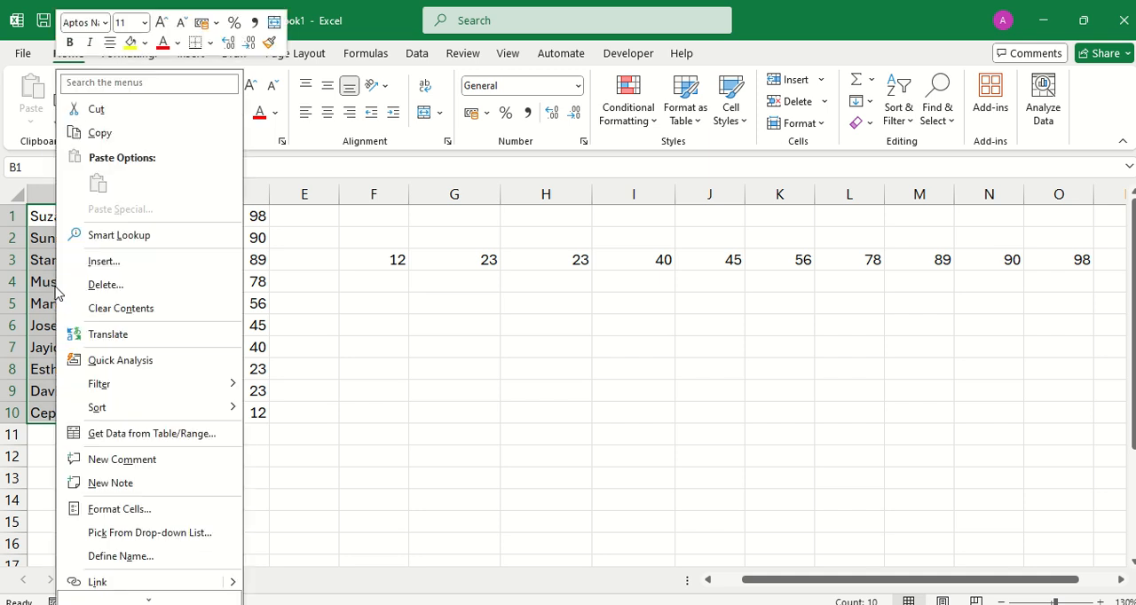
{"action": "key", "text": "Escape"}
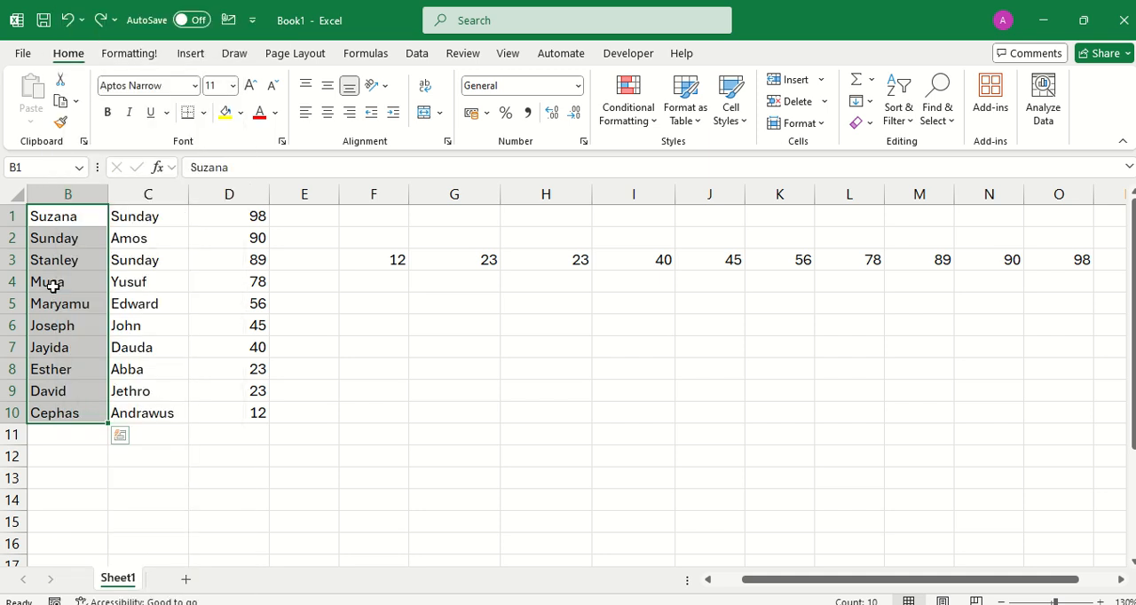
{"action": "right_click", "coordinate": [53, 286]}
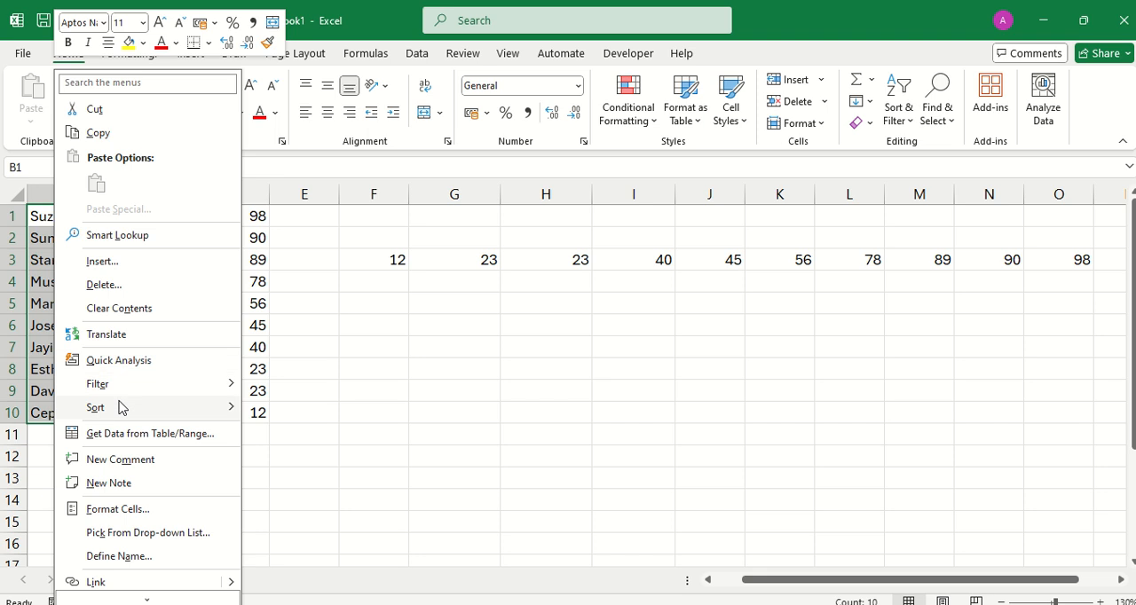
{"action": "mouse_move", "coordinate": [121, 408]}
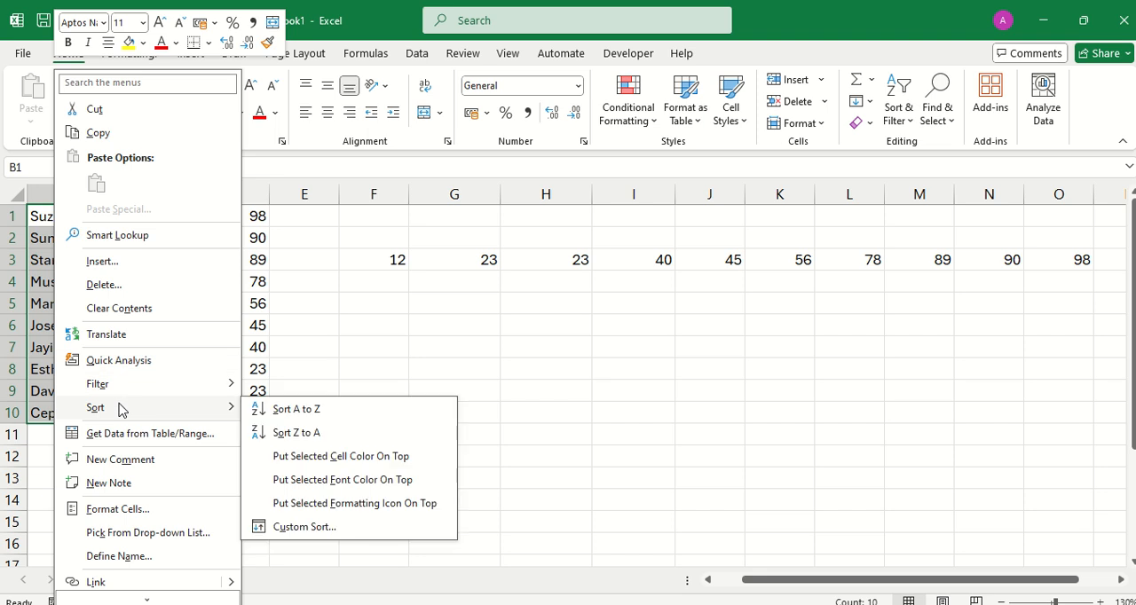
{"action": "left_click", "coordinate": [302, 414]}
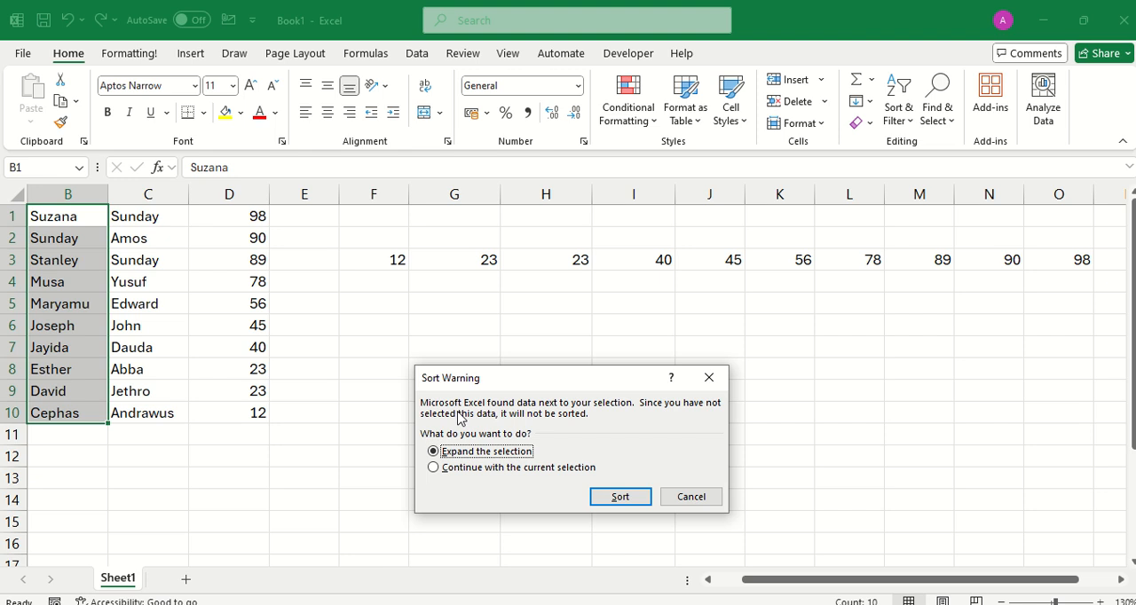
{"action": "left_click_drag", "start_coordinate": [497, 383], "coordinate": [495, 321]}
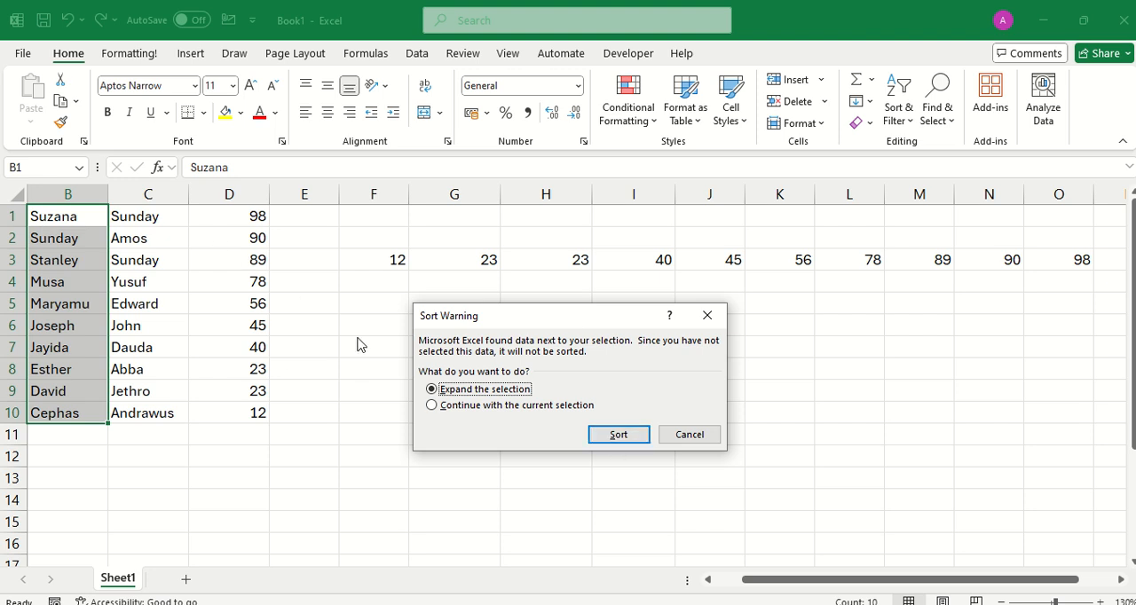
{"action": "left_click", "coordinate": [612, 435]}
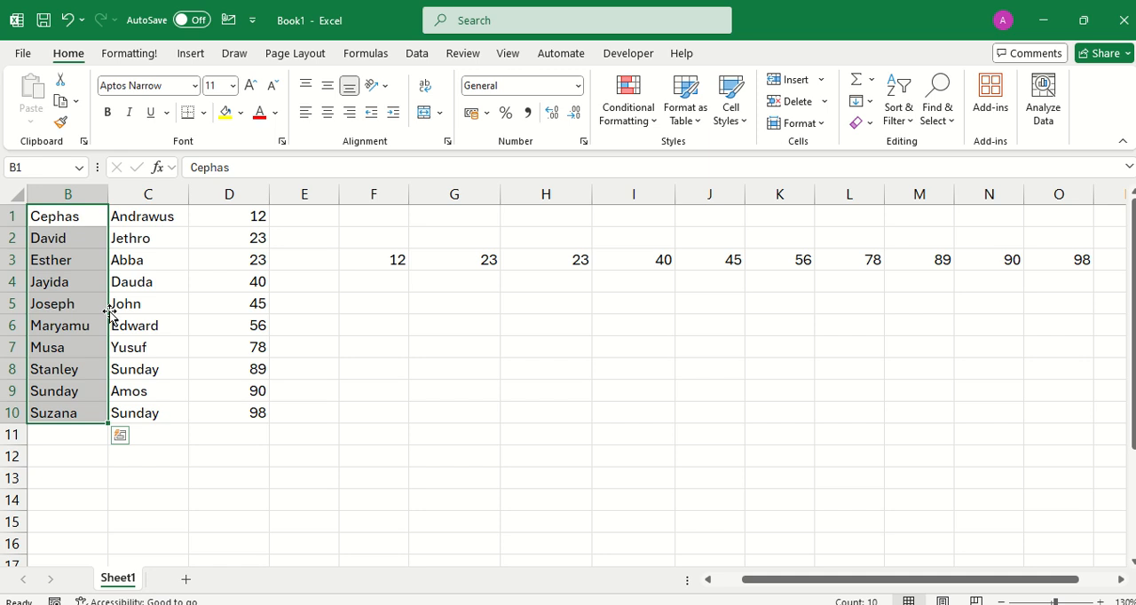
Start a fruit list in column G by entering Grape, Banana and Strawberry in cells G6 to G8.
{"action": "left_click", "coordinate": [458, 323]}
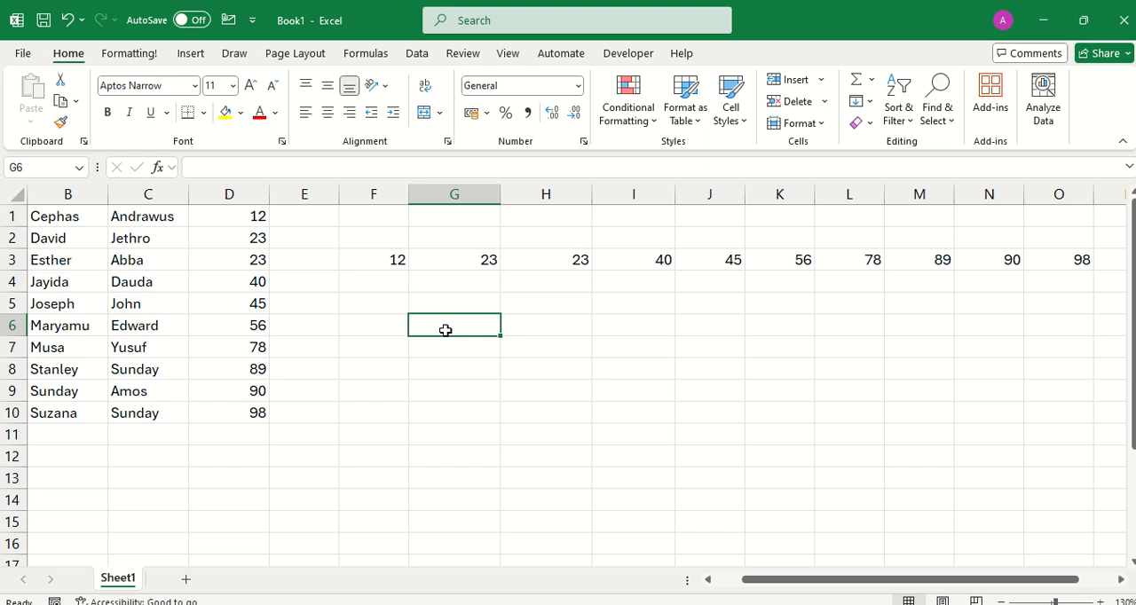
{"action": "type", "text": "Grape"}
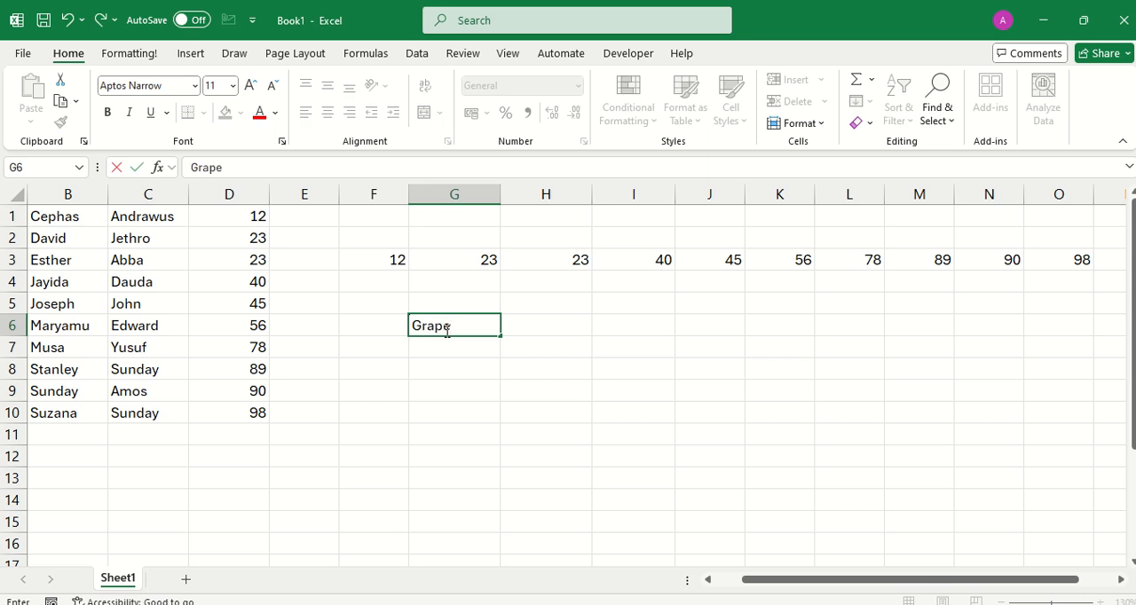
{"action": "key", "text": "Return"}
{"action": "type", "text": "Banana"}
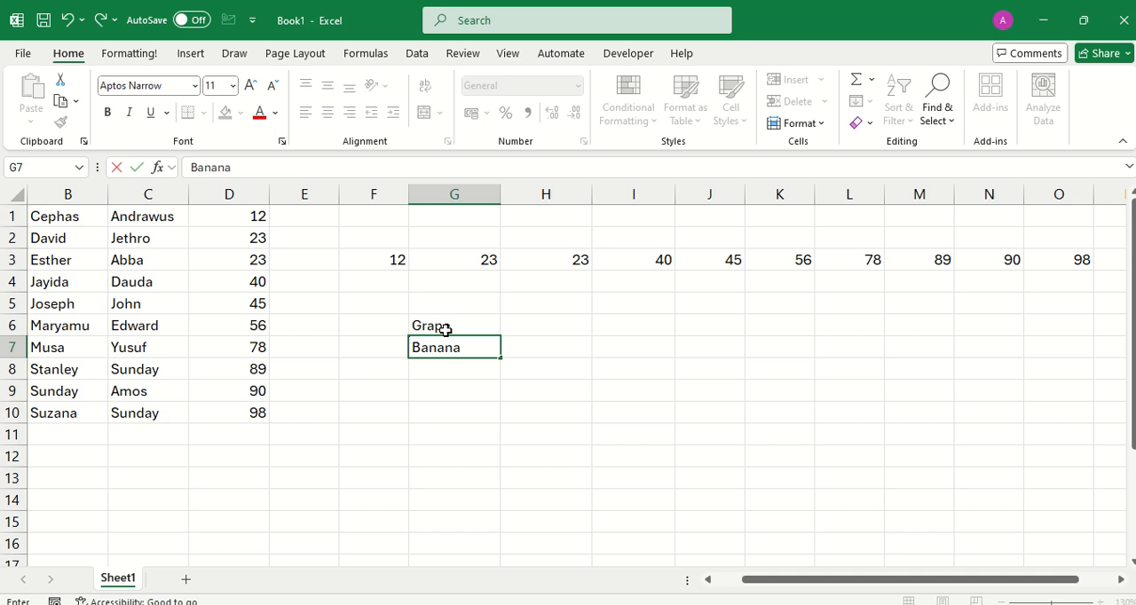
{"action": "key", "text": "Return"}
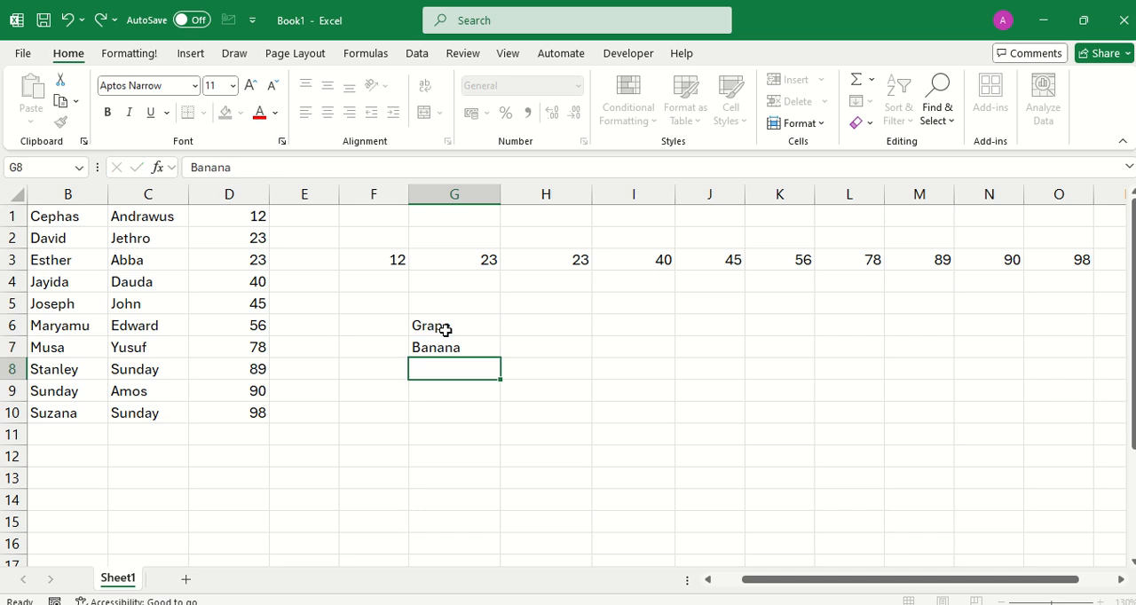
{"action": "type", "text": "Stra"}
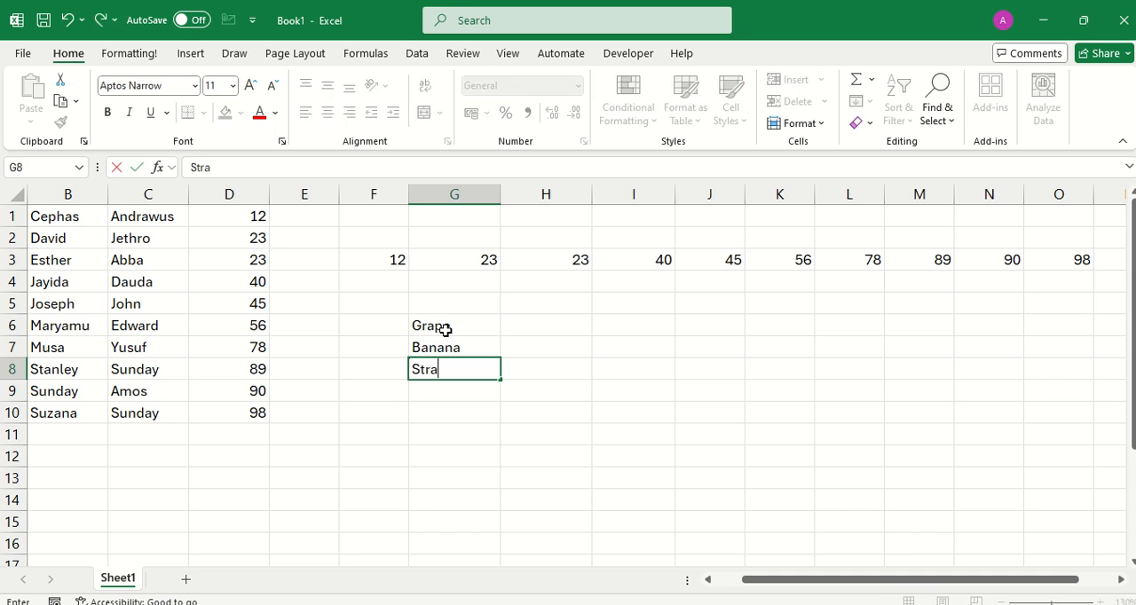
{"action": "type", "text": "wberry"}
{"action": "key", "text": "Return"}
Continue the list with Water Melon, Sweet Melon, Mango and Carrot in cells G9 to G12.
{"action": "type", "text": "Water"}
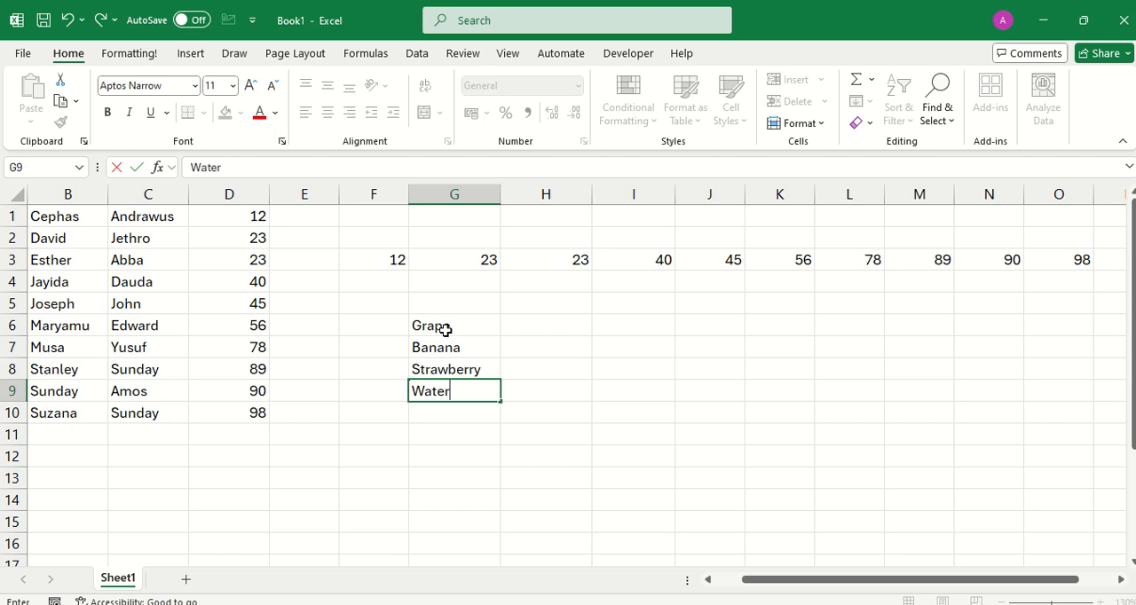
{"action": "type", "text": " Melon"}
{"action": "key", "text": "Return"}
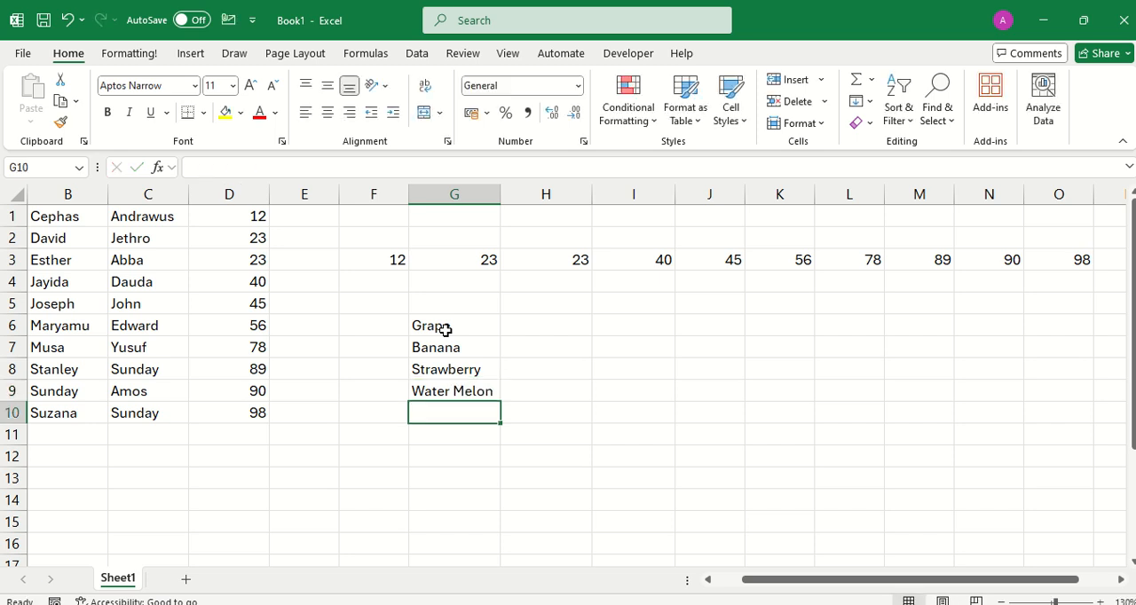
{"action": "type", "text": "Sweet"}
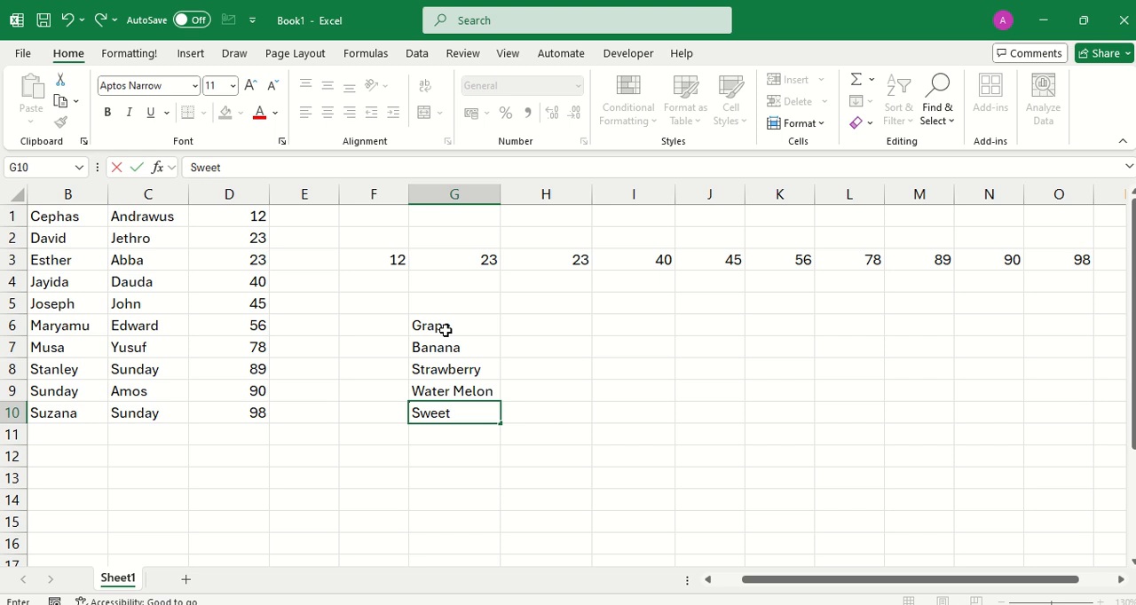
{"action": "type", "text": " Melon"}
{"action": "key", "text": "Return"}
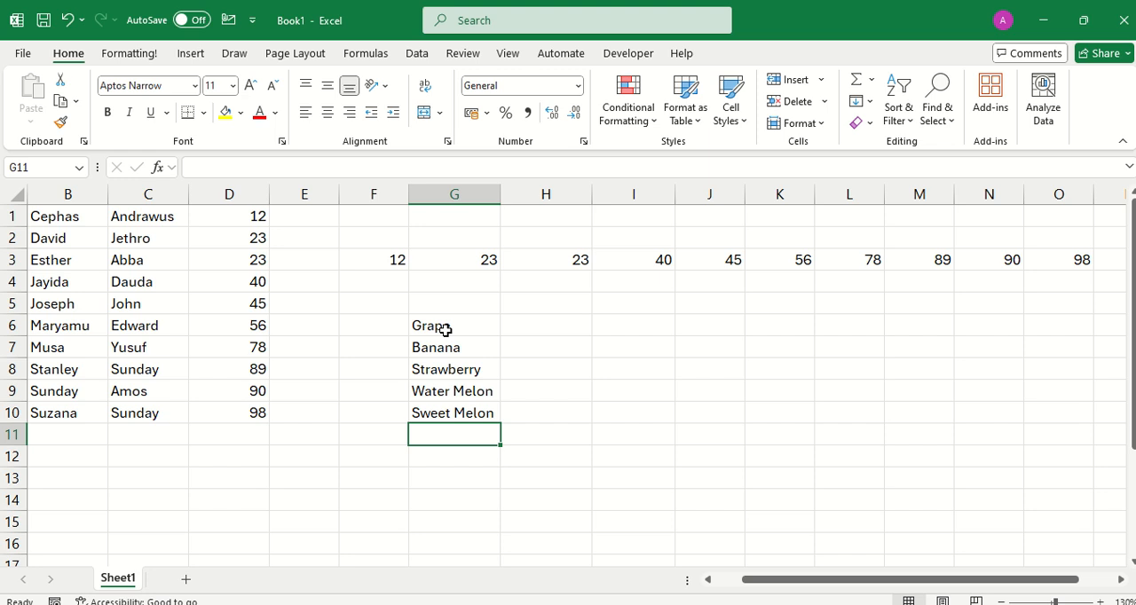
{"action": "type", "text": "Mango"}
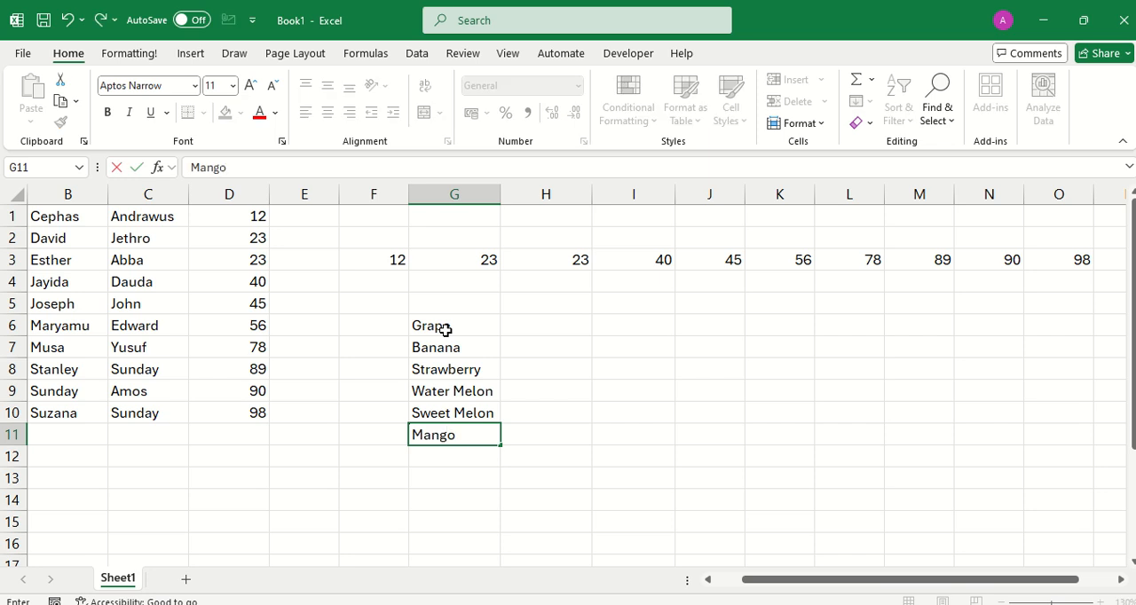
{"action": "key", "text": "Return"}
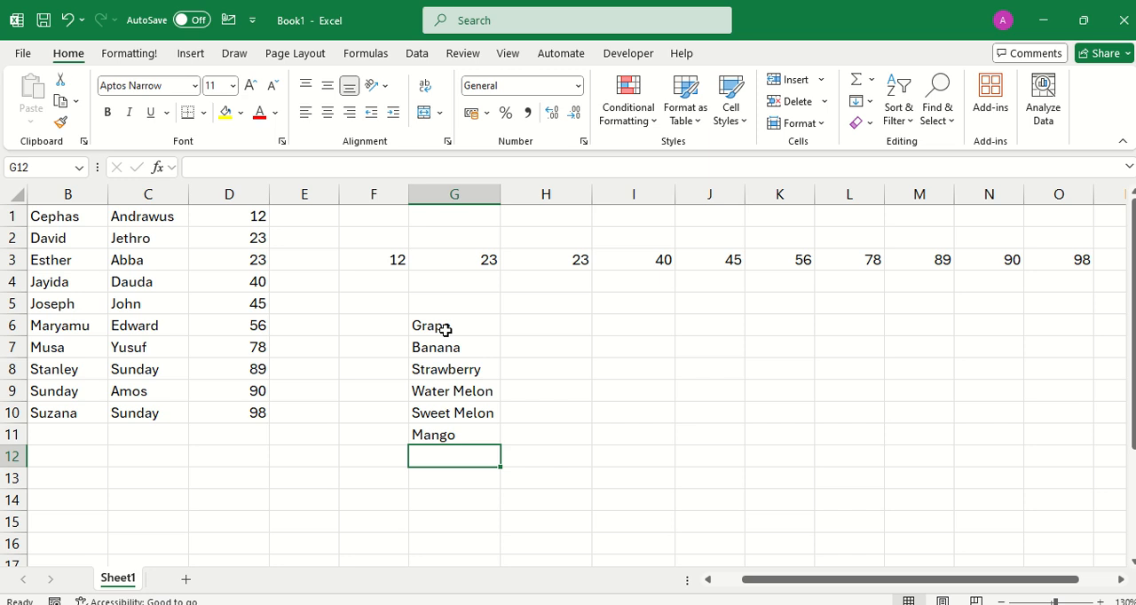
{"action": "type", "text": "Carrot"}
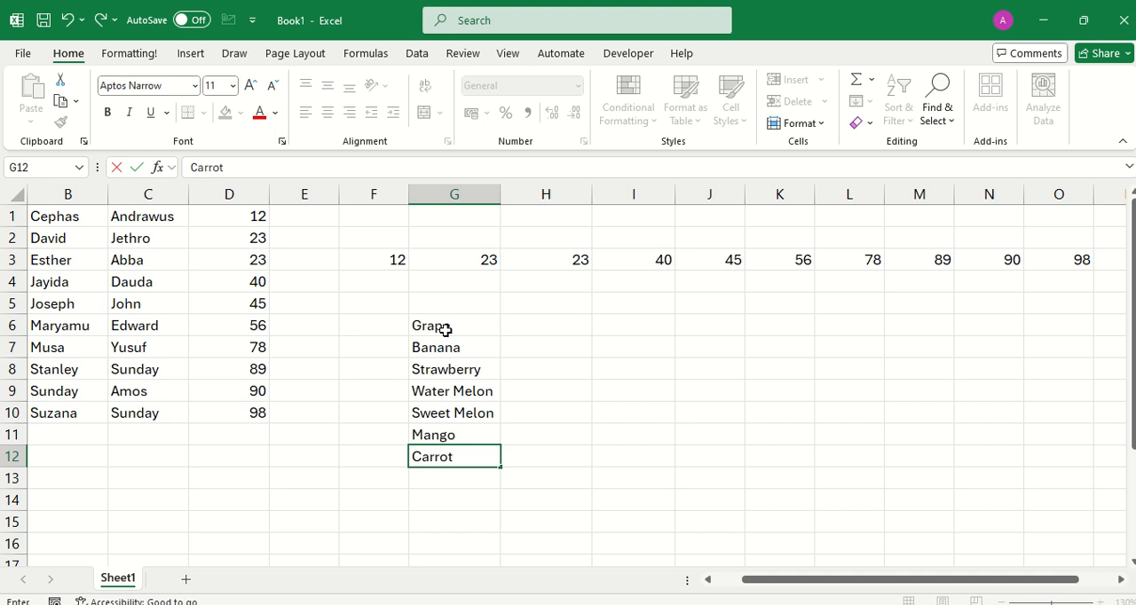
Enter the values 80, 56 and 34 for Grape, Banana and Strawberry in cells H6 to H8.
{"action": "left_click", "coordinate": [538, 334]}
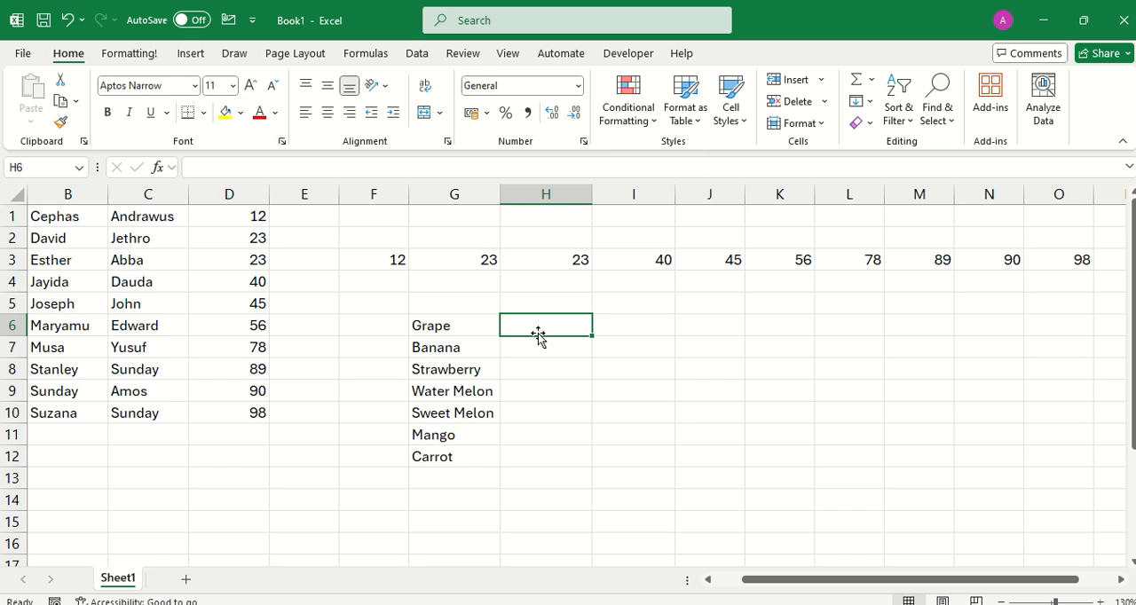
{"action": "type", "text": "80"}
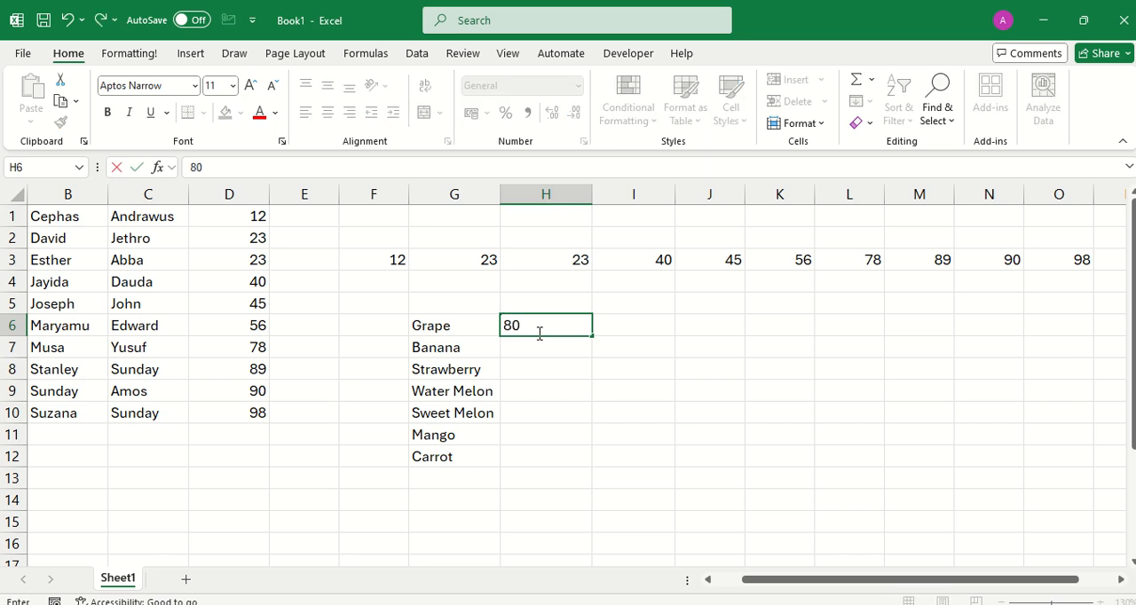
{"action": "key", "text": "Return"}
{"action": "type", "text": "56"}
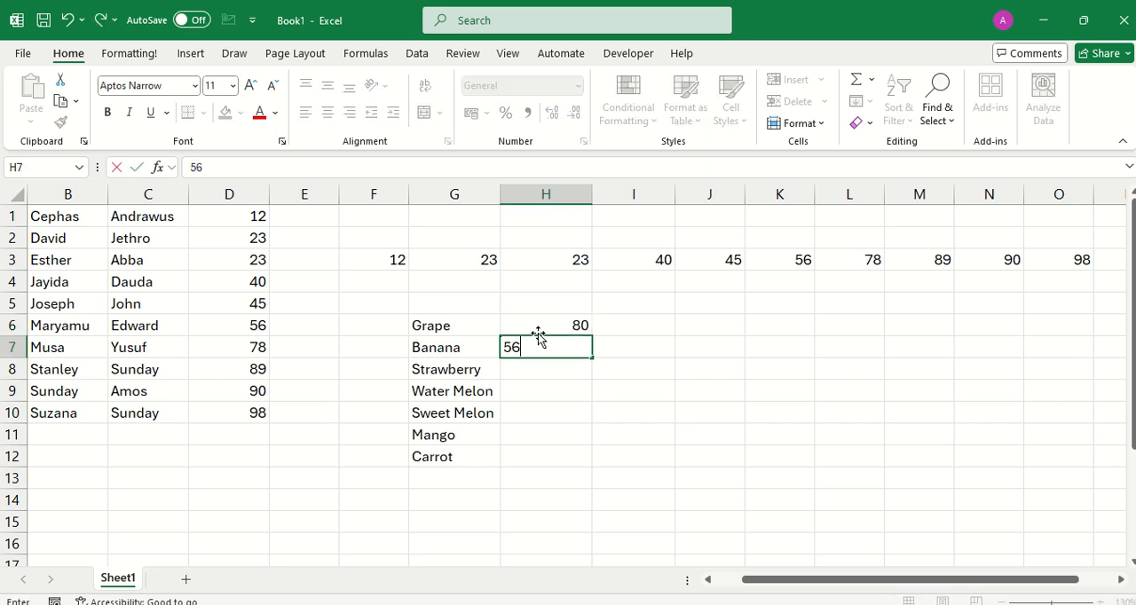
{"action": "key", "text": "Return"}
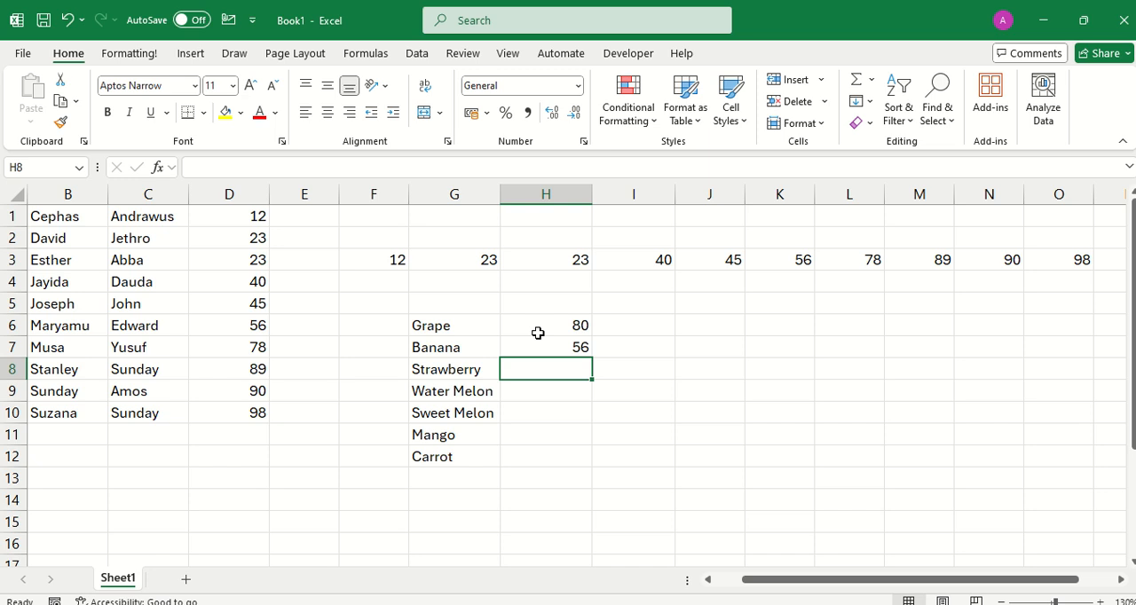
{"action": "type", "text": "34"}
{"action": "key", "text": "Return"}
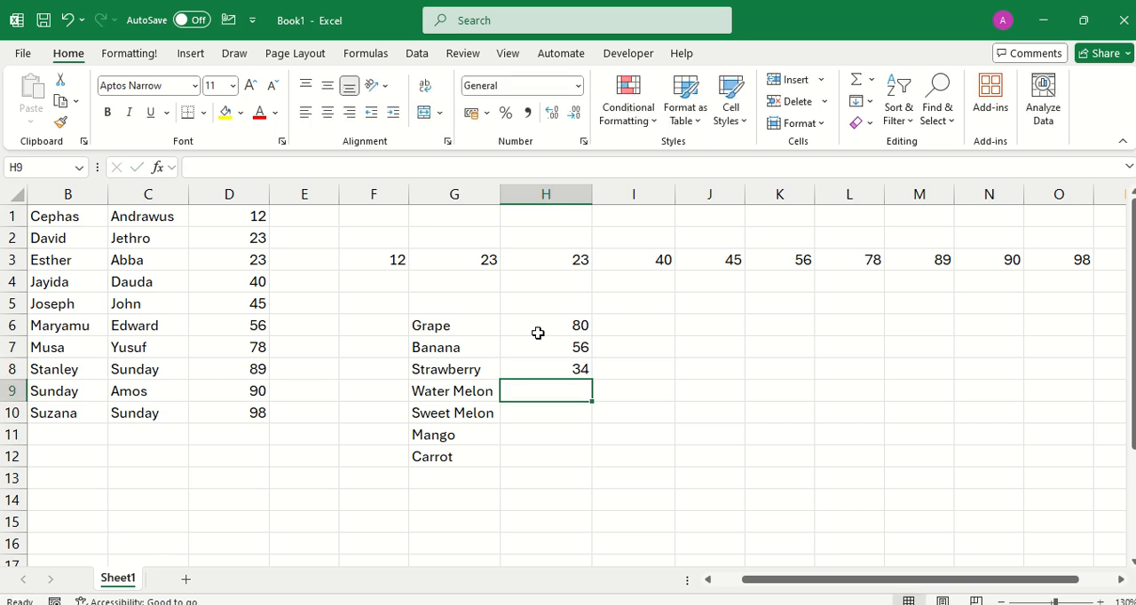
Enter the values 23, 89, 67 and 45 for Water Melon, Sweet Melon, Mango and Carrot in cells H9 to H12.
{"action": "type", "text": "23"}
{"action": "key", "text": "Return"}
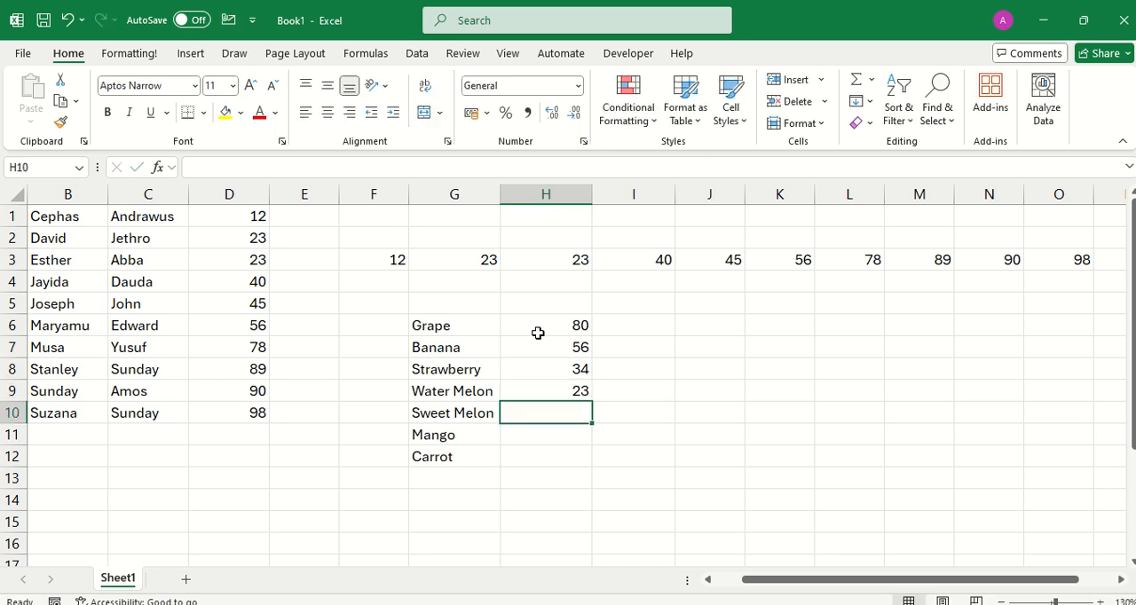
{"action": "type", "text": "89"}
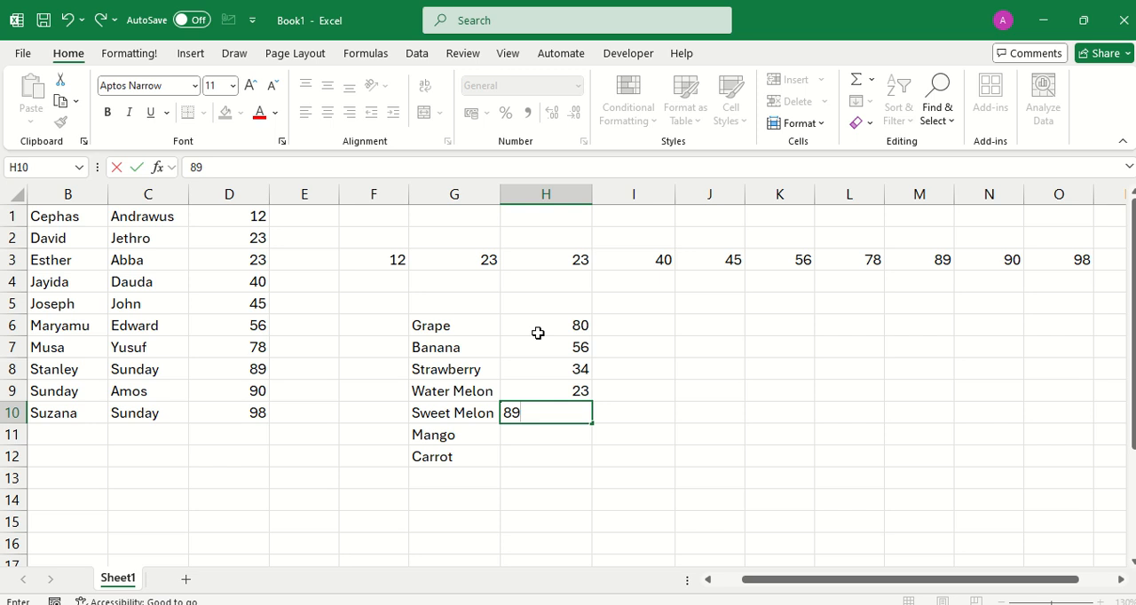
{"action": "key", "text": "Return"}
{"action": "type", "text": "67"}
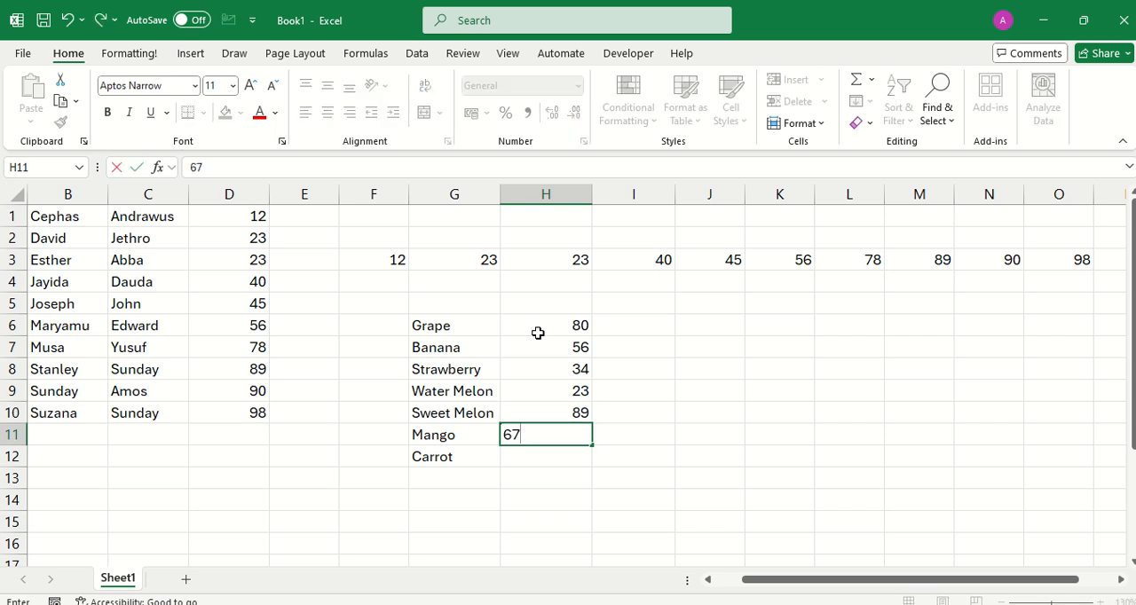
{"action": "key", "text": "Return"}
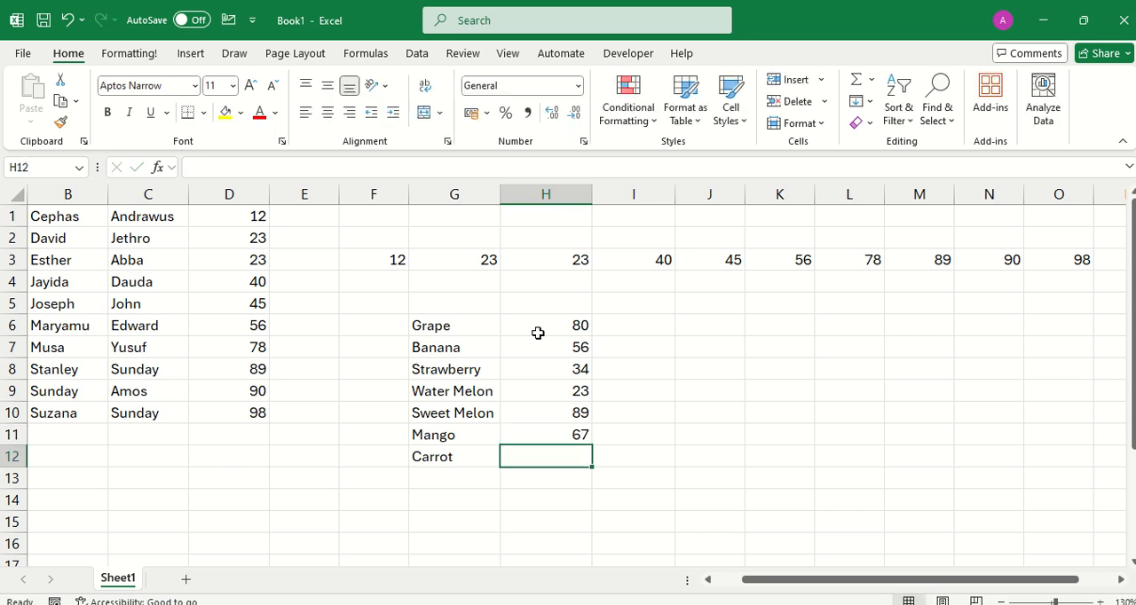
{"action": "type", "text": "45"}
{"action": "key", "text": "Return"}
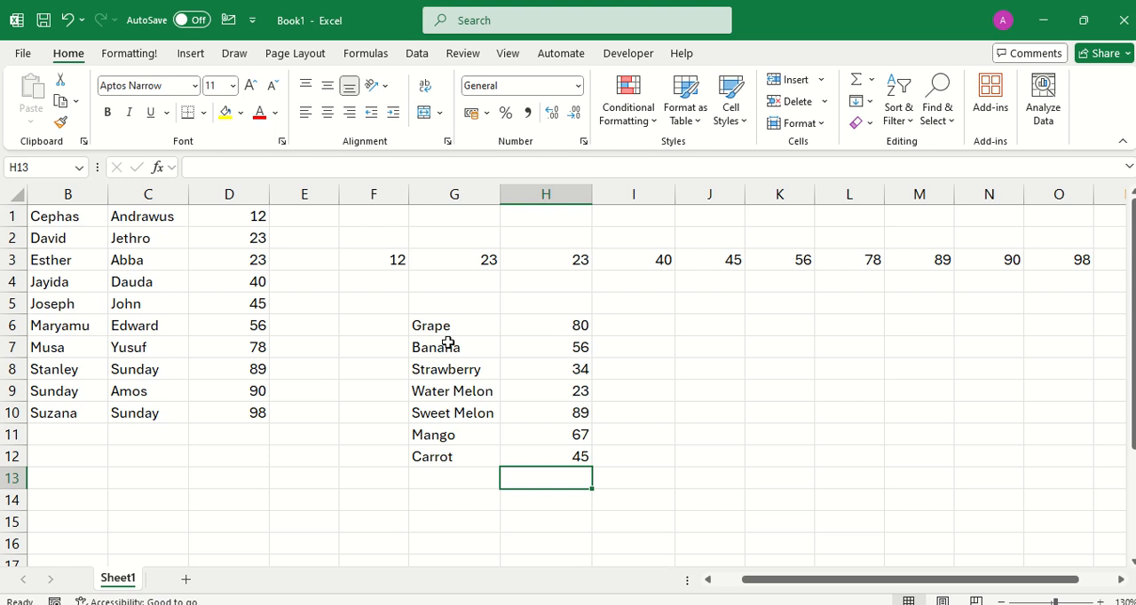
{"action": "left_click", "coordinate": [565, 371]}
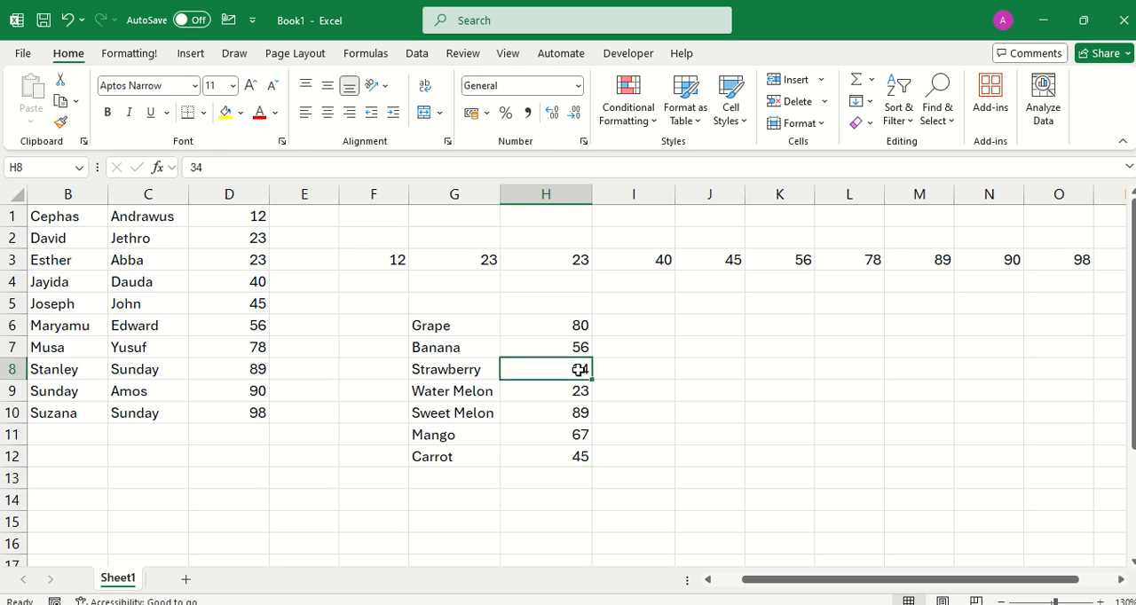
{"action": "left_click_drag", "start_coordinate": [432, 325], "coordinate": [450, 457]}
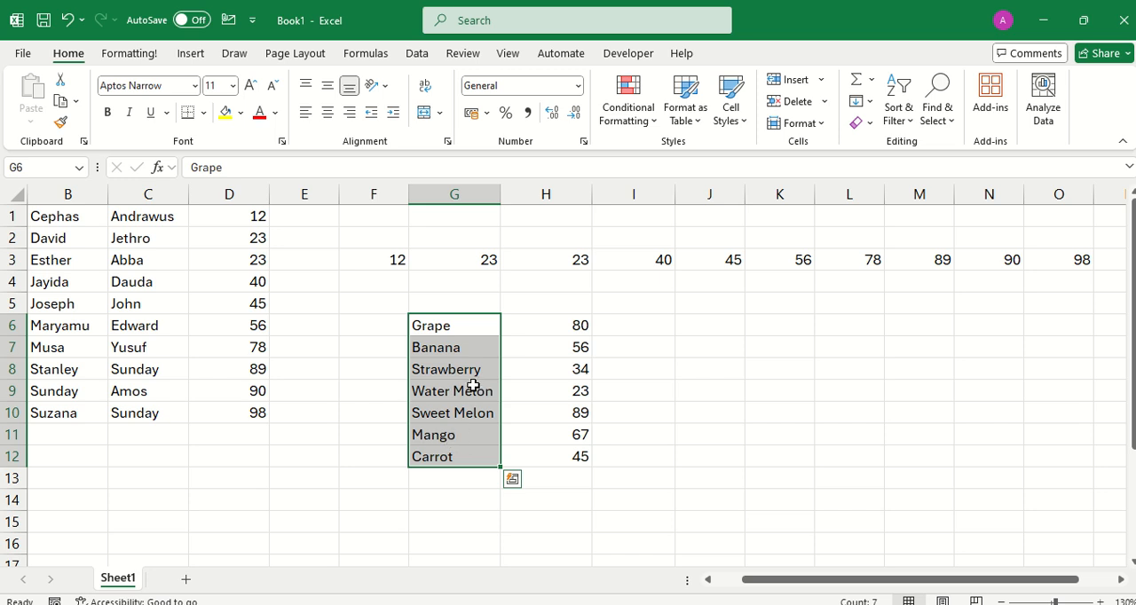
{"action": "left_click", "coordinate": [462, 322]}
{"action": "key", "text": "F2"}
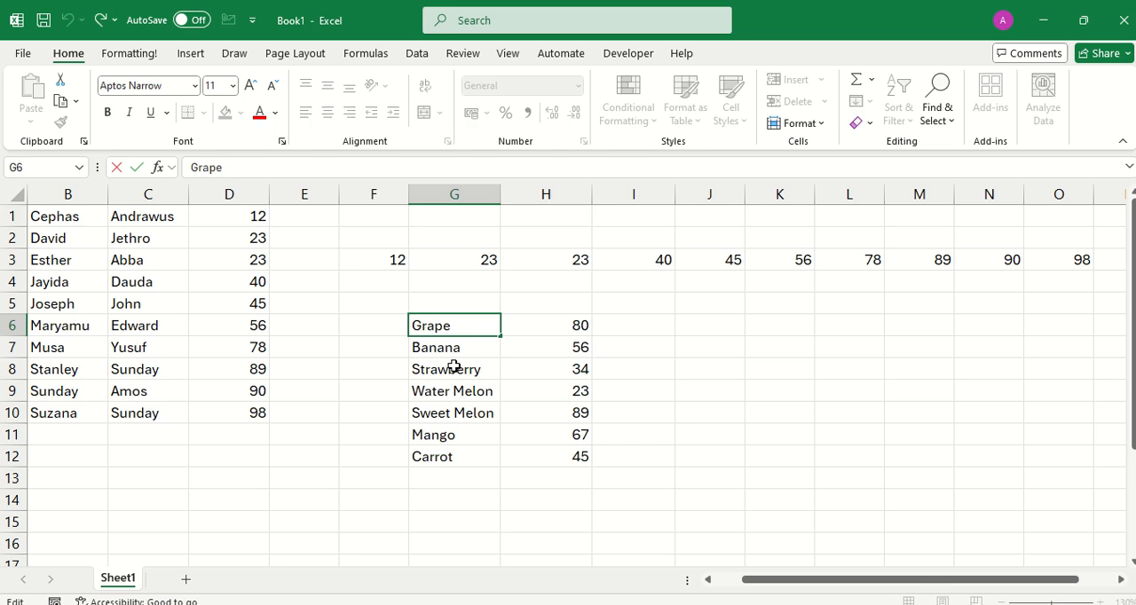
{"action": "left_click_drag", "start_coordinate": [458, 408], "coordinate": [458, 390]}
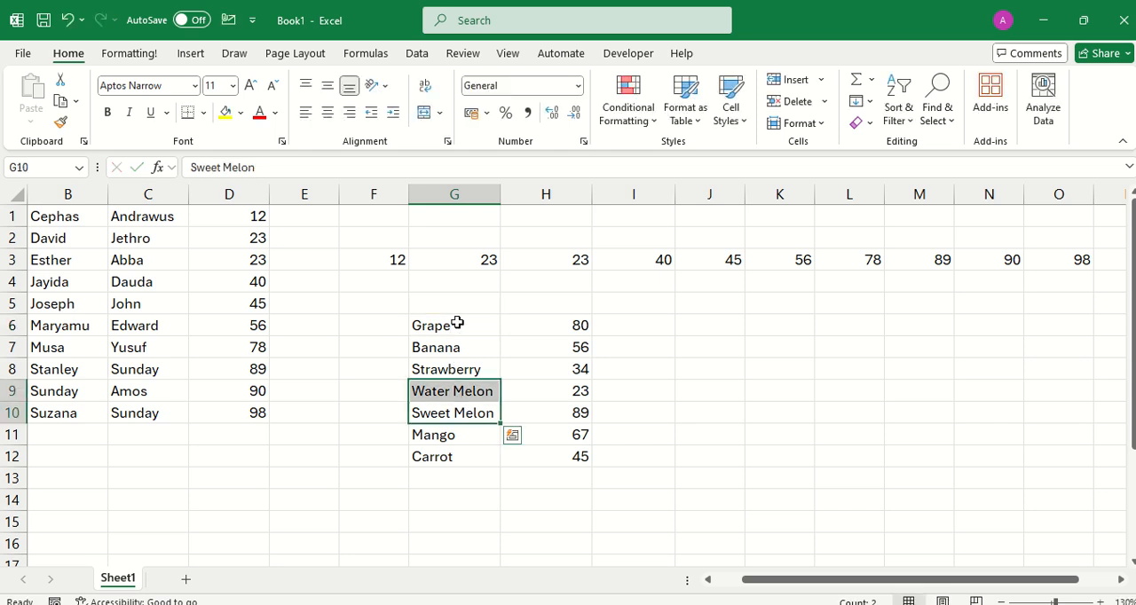
Try filtering the fruit names in G6:G12 by the selected cell's value, and undo the filter.
{"action": "left_click_drag", "start_coordinate": [459, 322], "coordinate": [460, 454]}
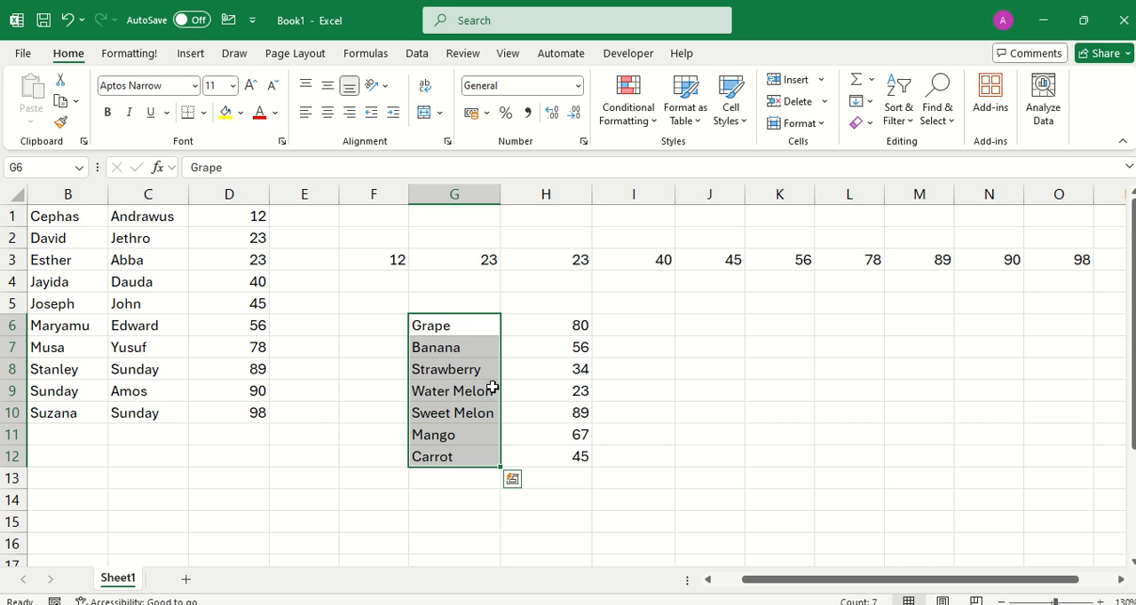
{"action": "right_click", "coordinate": [442, 375]}
{"action": "mouse_move", "coordinate": [521, 323]}
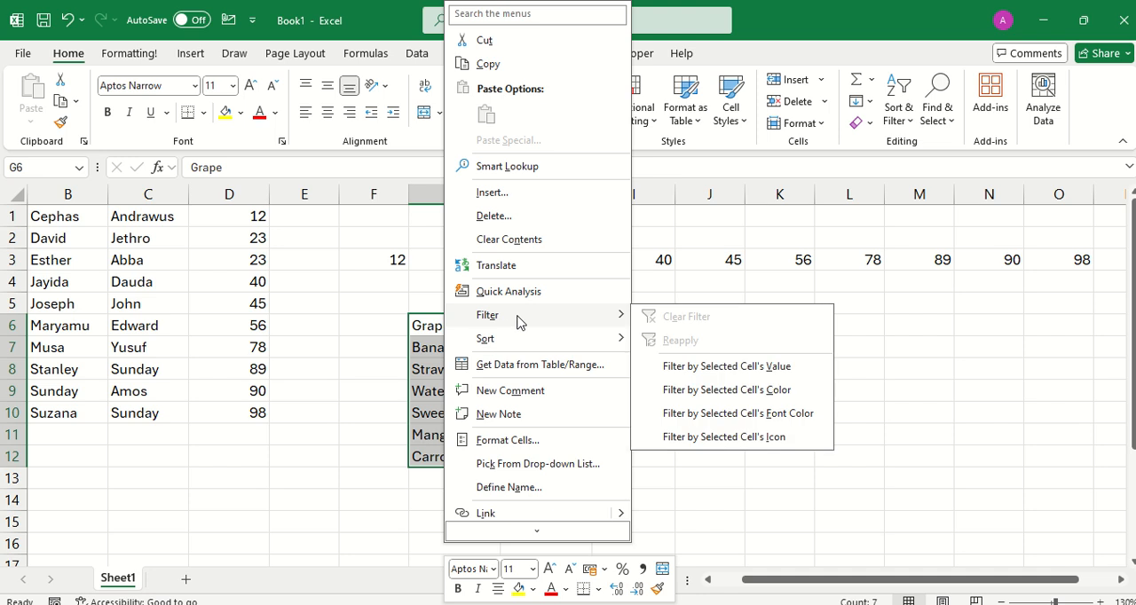
{"action": "left_click", "coordinate": [694, 367]}
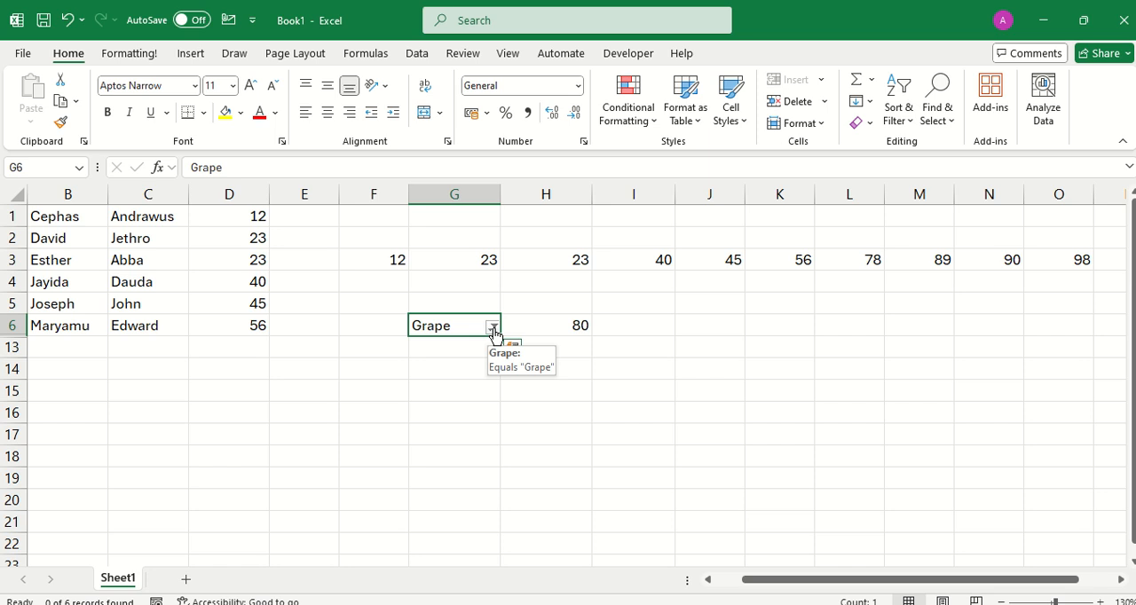
{"action": "left_click", "coordinate": [67, 20]}
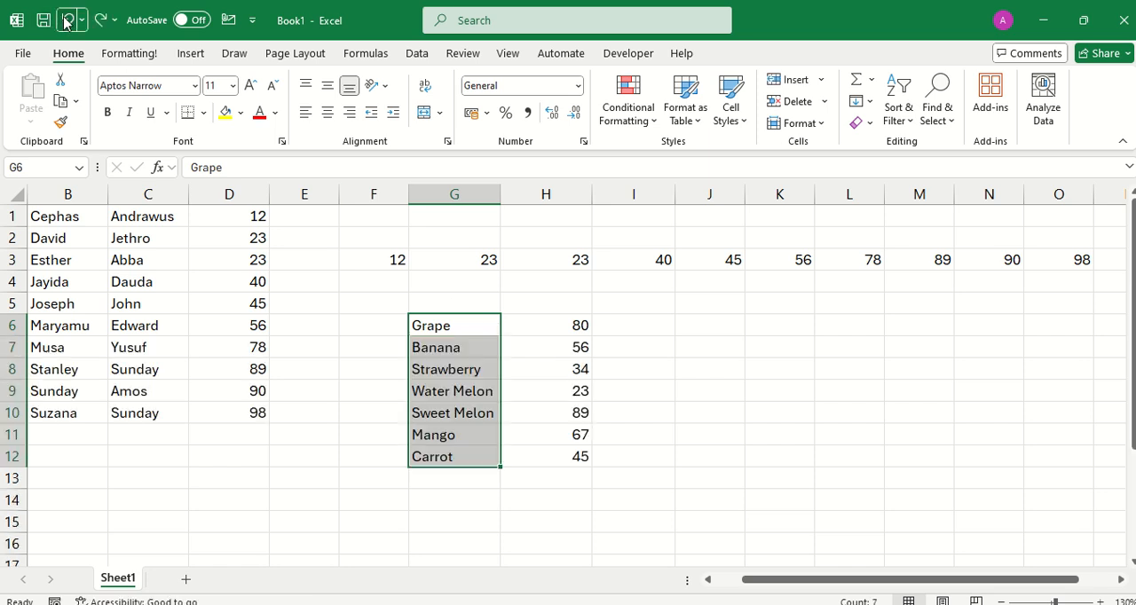
Add the headings Fruit in cell G5 and Quantity in cell H5 above the fruit list.
{"action": "left_click", "coordinate": [485, 412]}
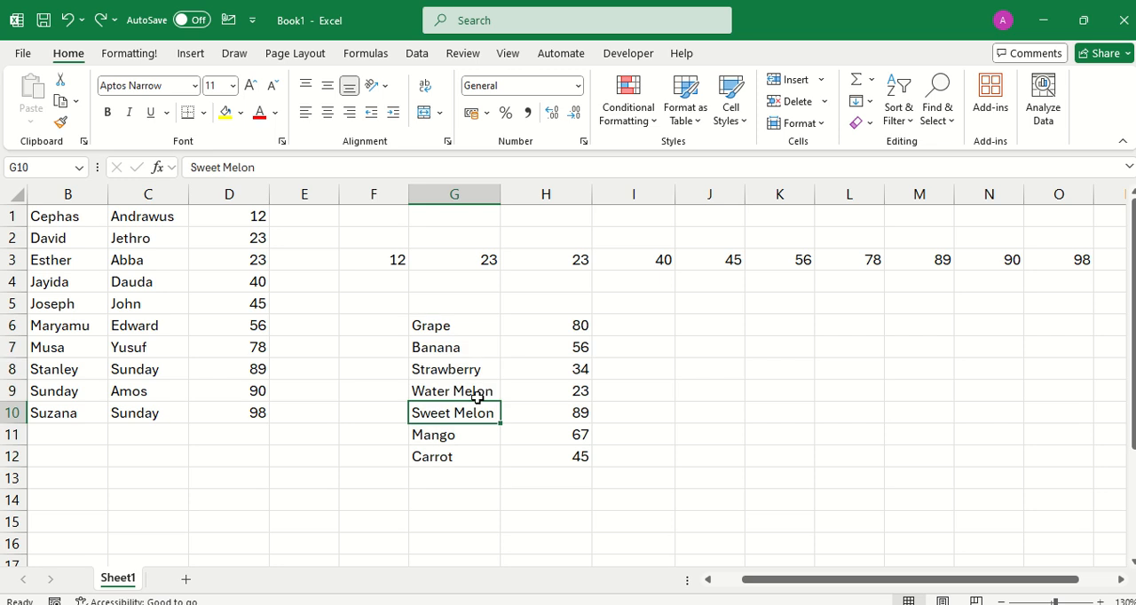
{"action": "left_click", "coordinate": [446, 308]}
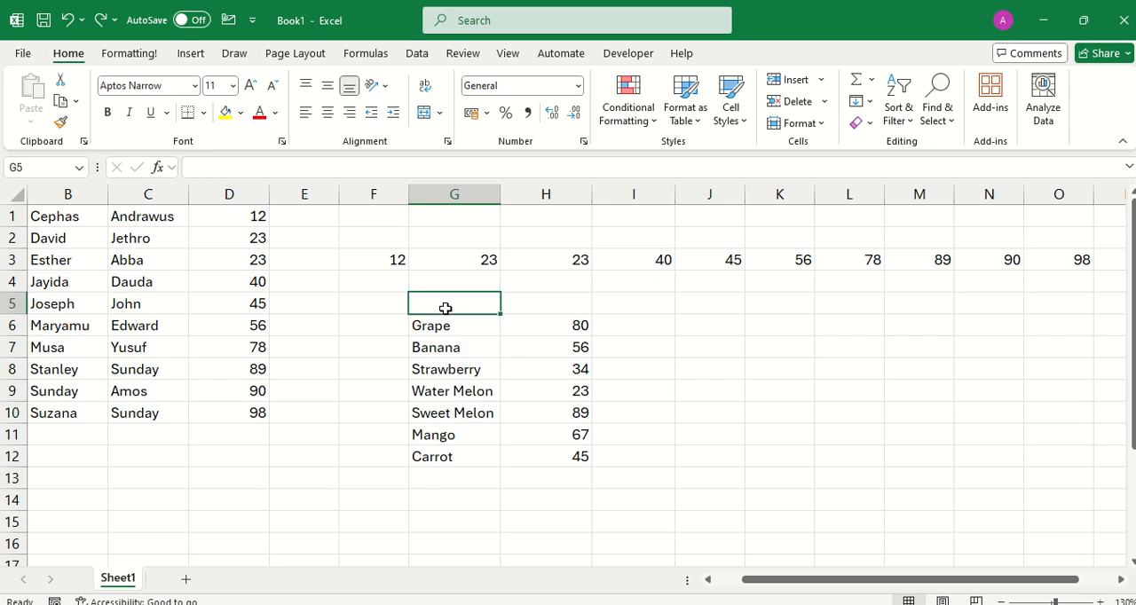
{"action": "type", "text": "D"}
{"action": "key", "text": "BackSpace"}
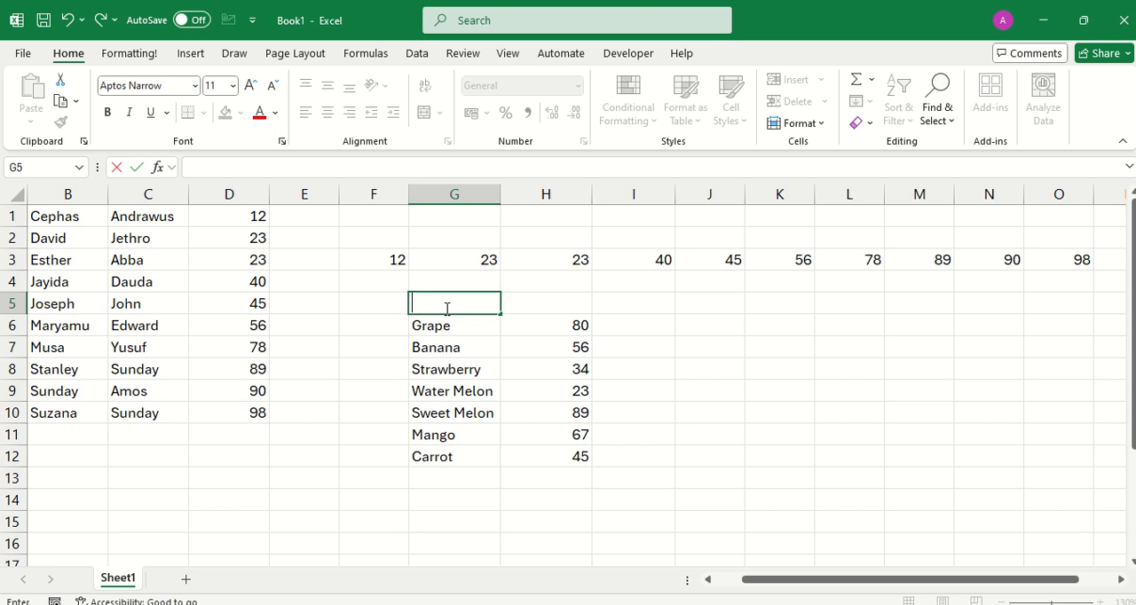
{"action": "type", "text": "Fruit"}
{"action": "key", "text": "Tab"}
{"action": "type", "text": "Q"}
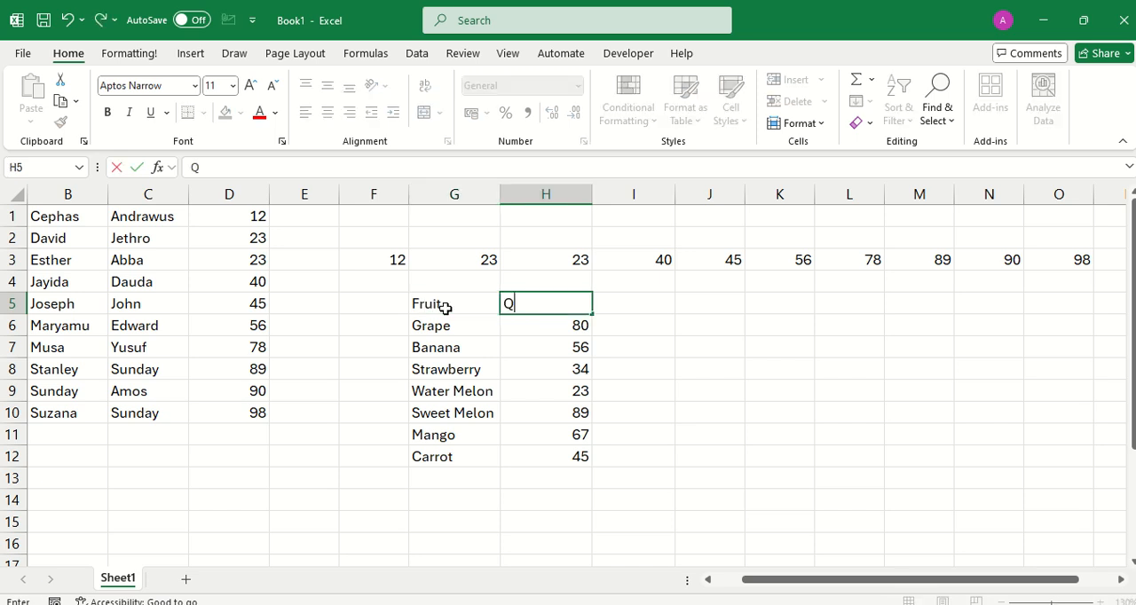
{"action": "type", "text": "uantity"}
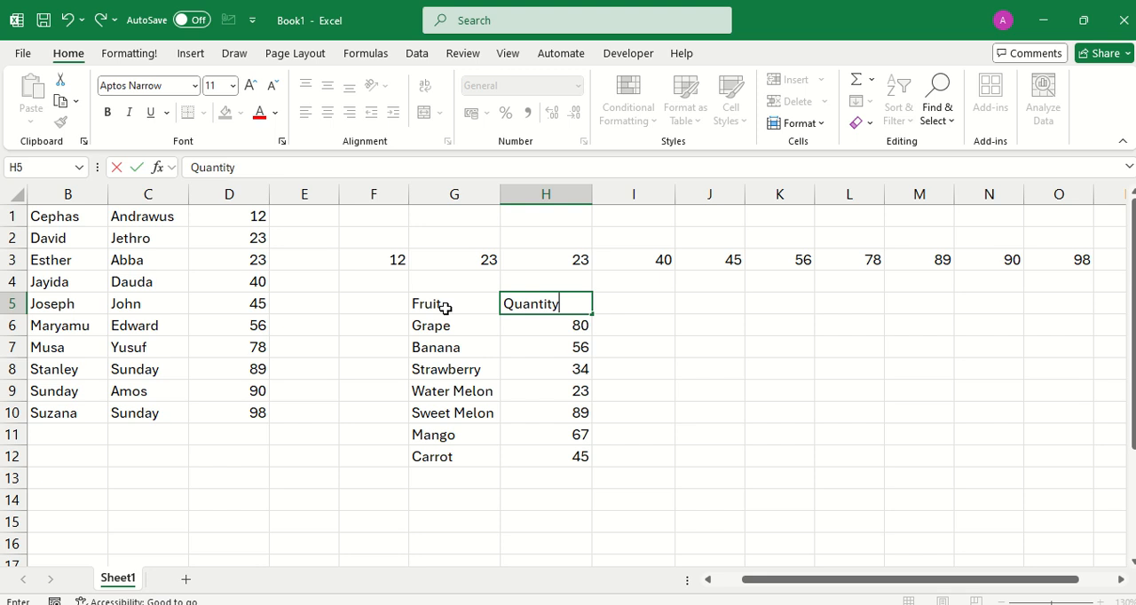
{"action": "left_click", "coordinate": [478, 359]}
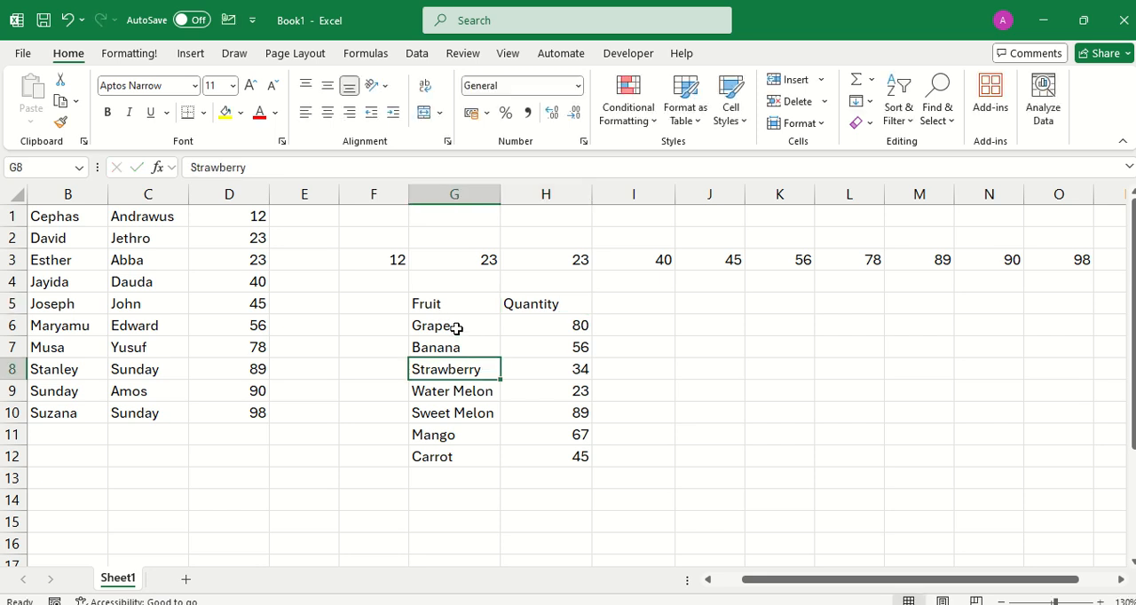
Apply a filter by the selected cell's value to the fruit column G5:G12, including its heading.
{"action": "left_click_drag", "start_coordinate": [450, 305], "coordinate": [448, 454]}
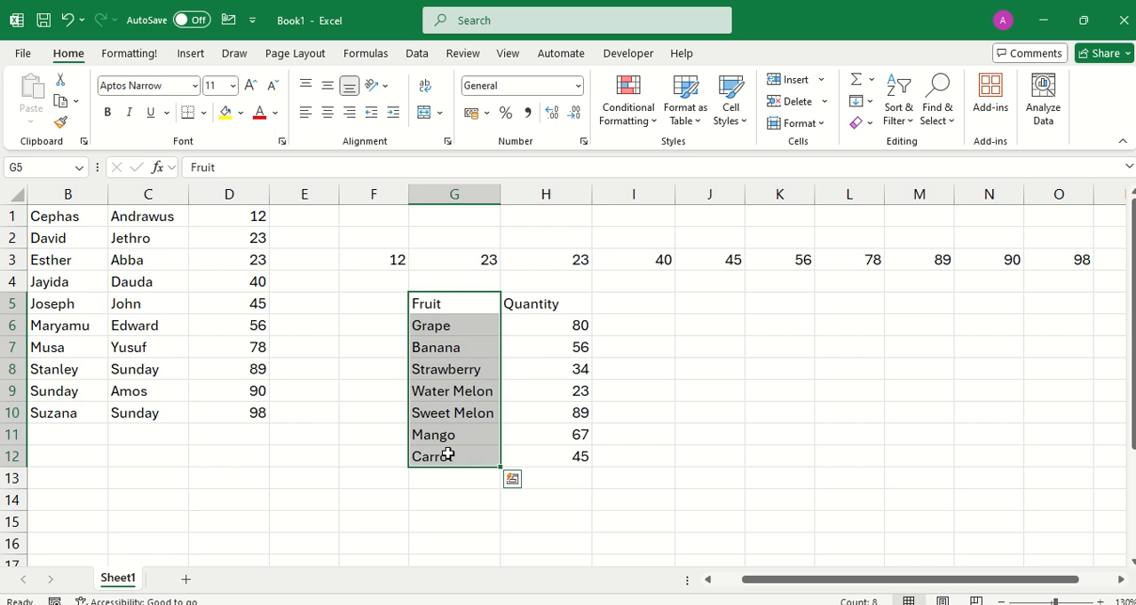
{"action": "right_click", "coordinate": [460, 377]}
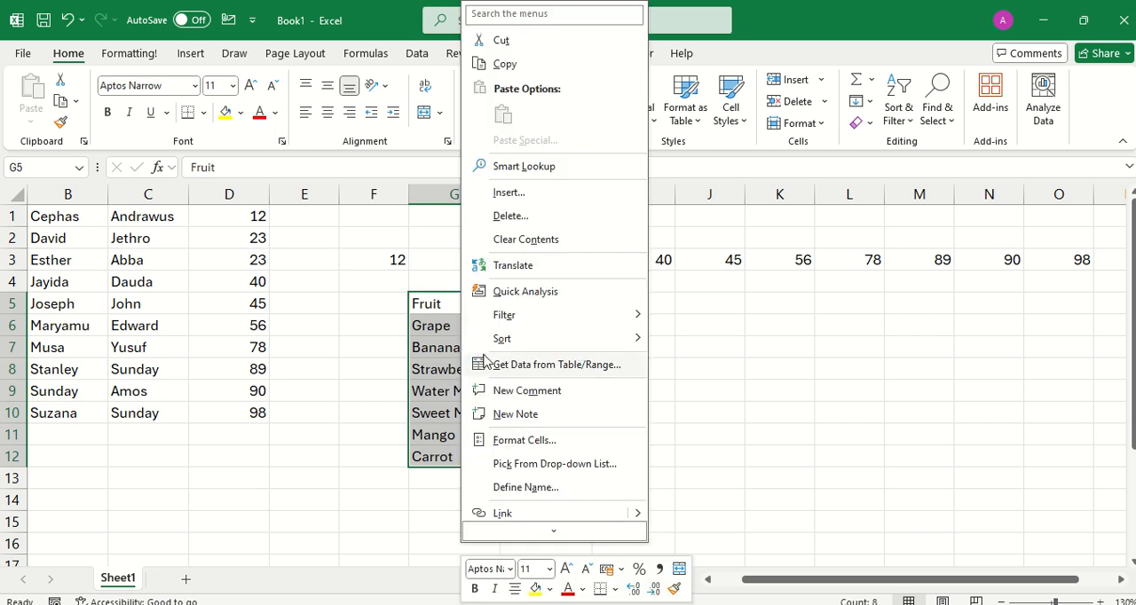
{"action": "mouse_move", "coordinate": [511, 324]}
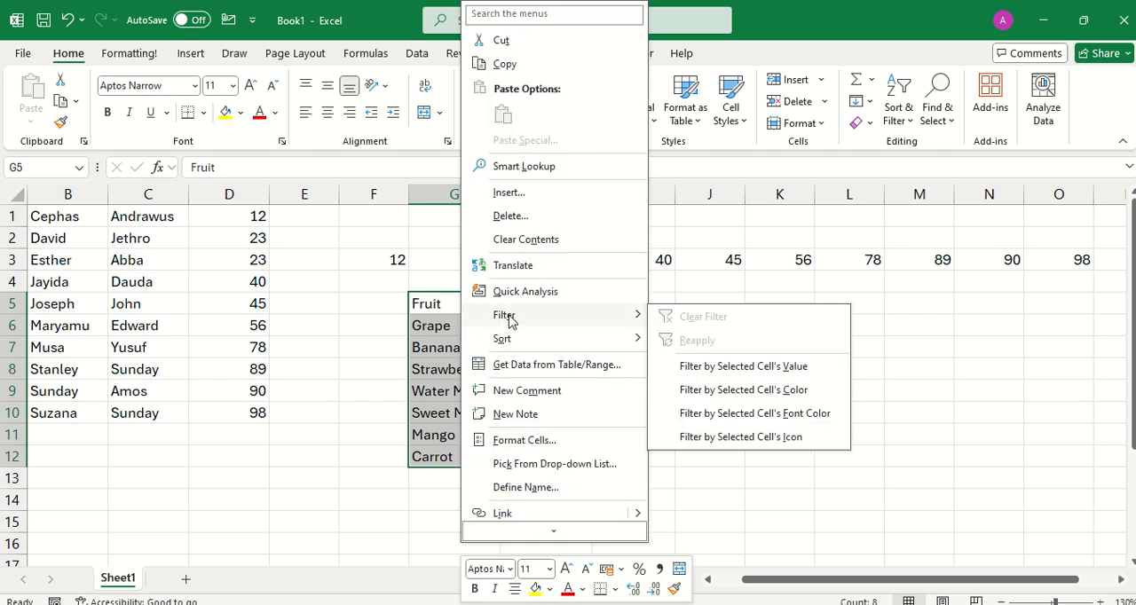
{"action": "left_click", "coordinate": [682, 367]}
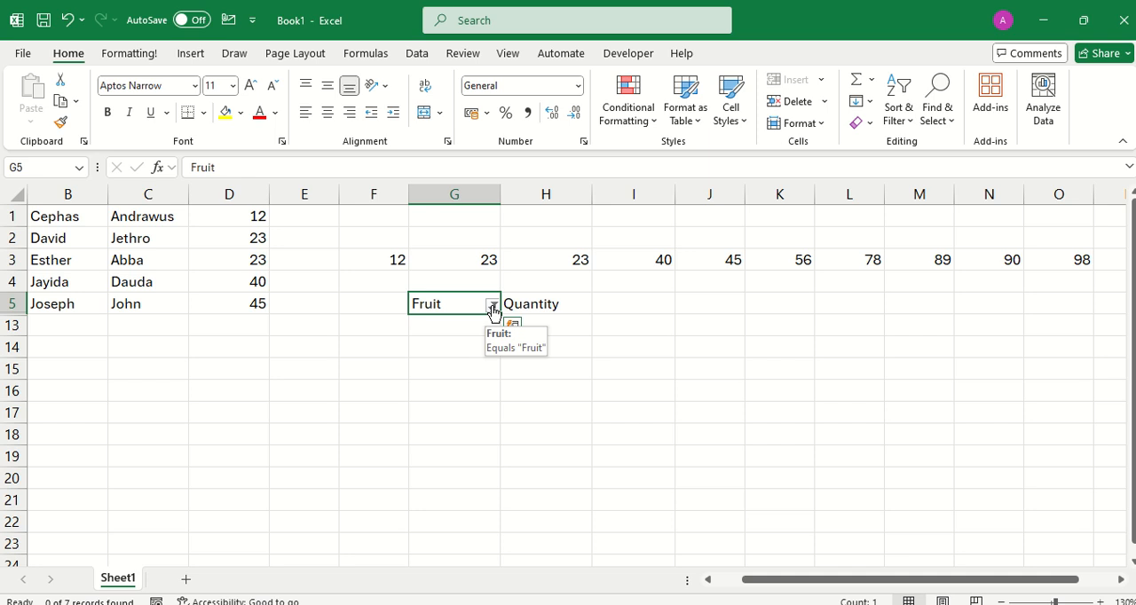
Filter the Fruit column to show only Banana and Carrot.
{"action": "left_click", "coordinate": [493, 305]}
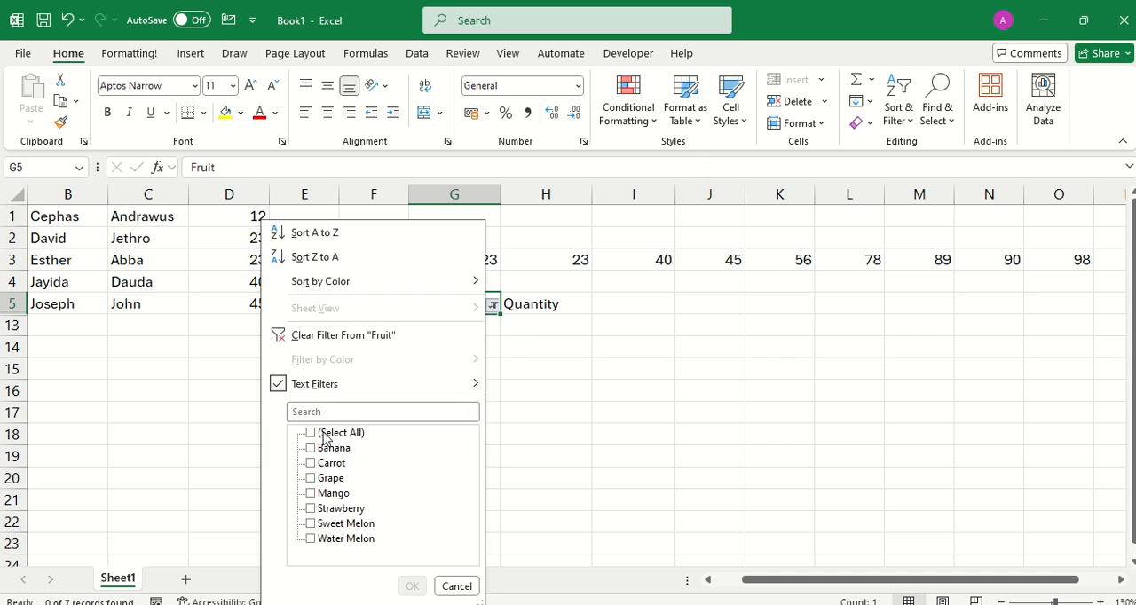
{"action": "left_click", "coordinate": [310, 434]}
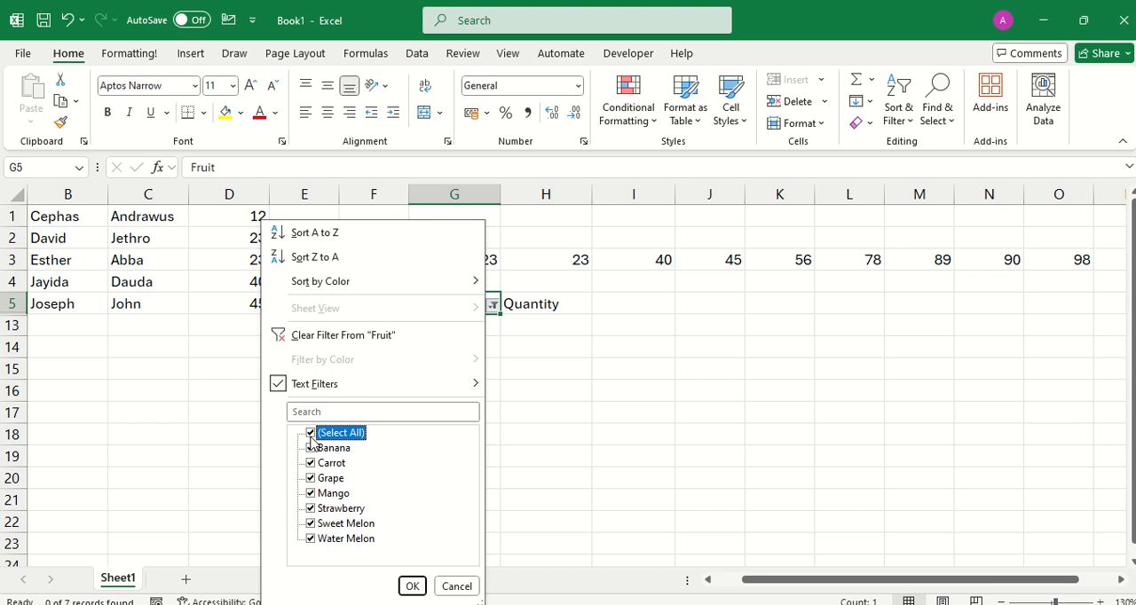
{"action": "left_click", "coordinate": [310, 434]}
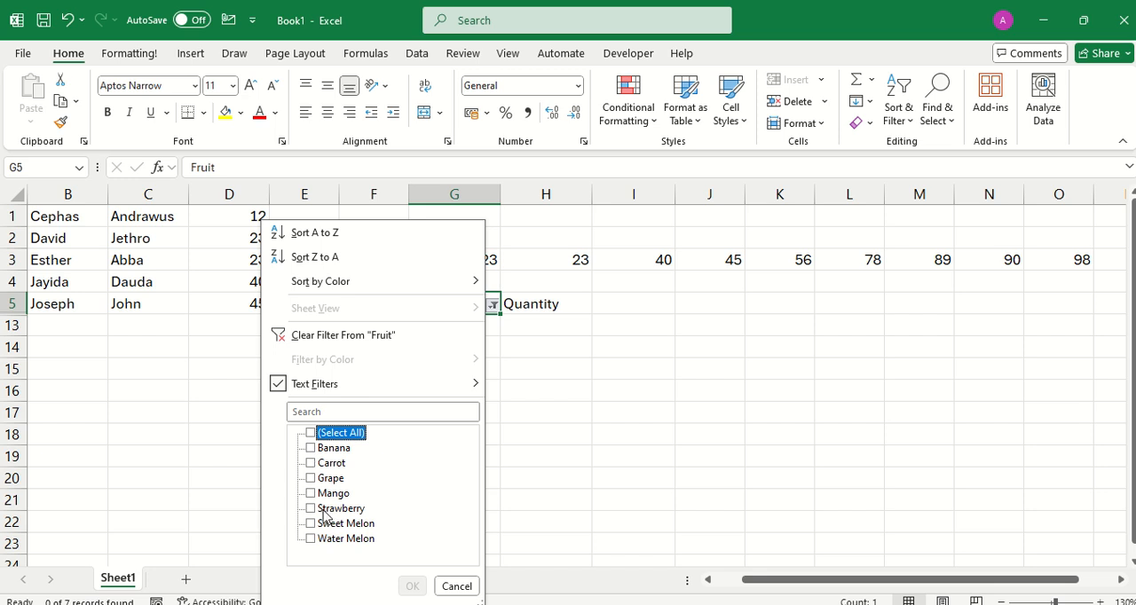
{"action": "left_click", "coordinate": [311, 449]}
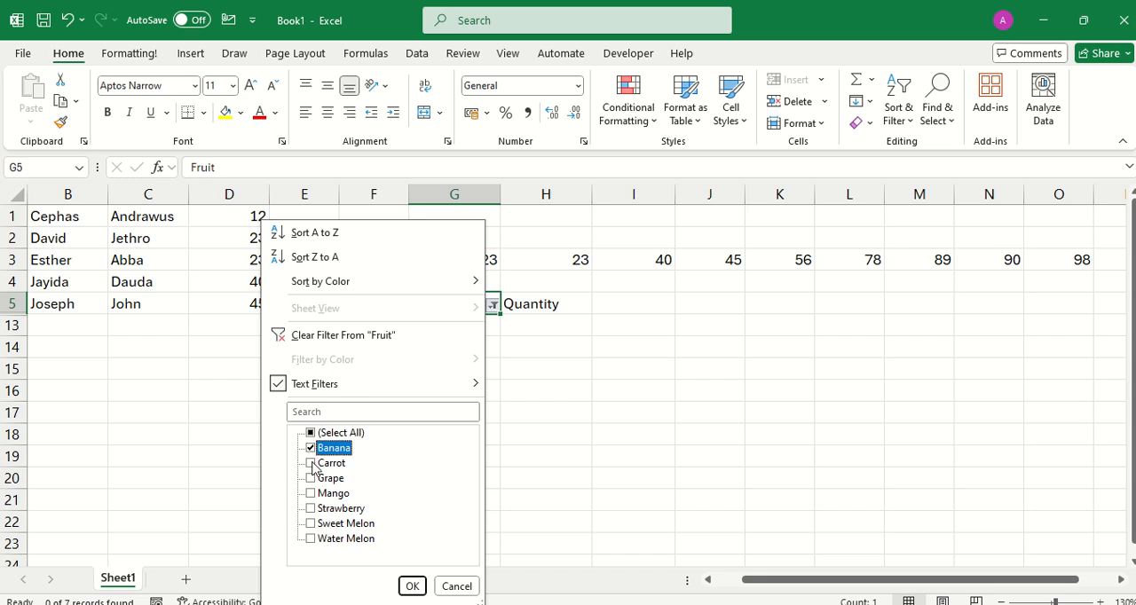
{"action": "left_click", "coordinate": [311, 463]}
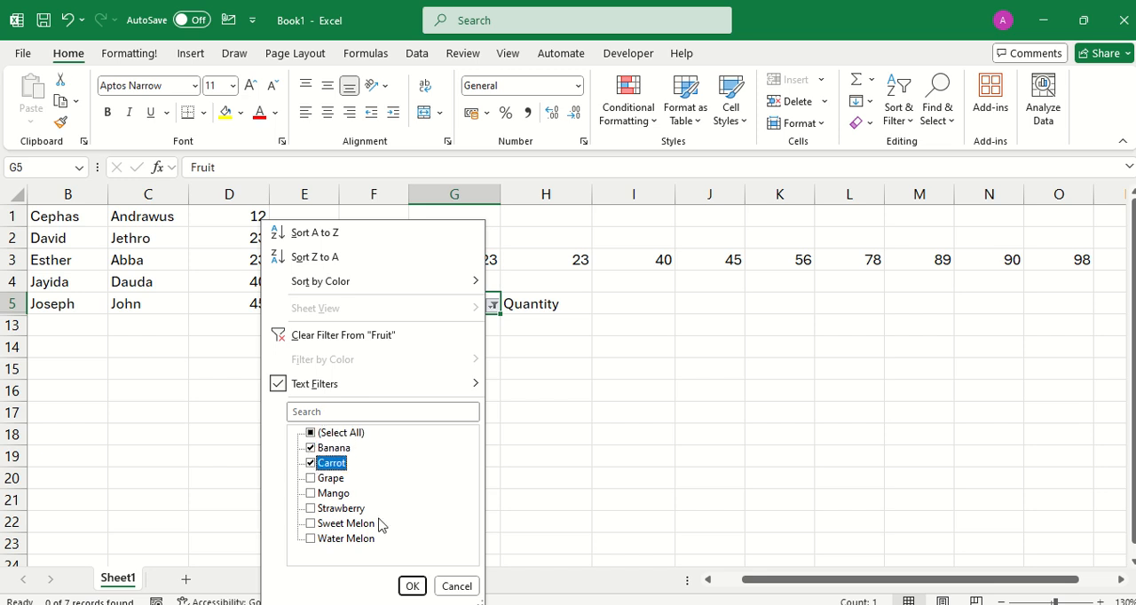
{"action": "left_click", "coordinate": [409, 588]}
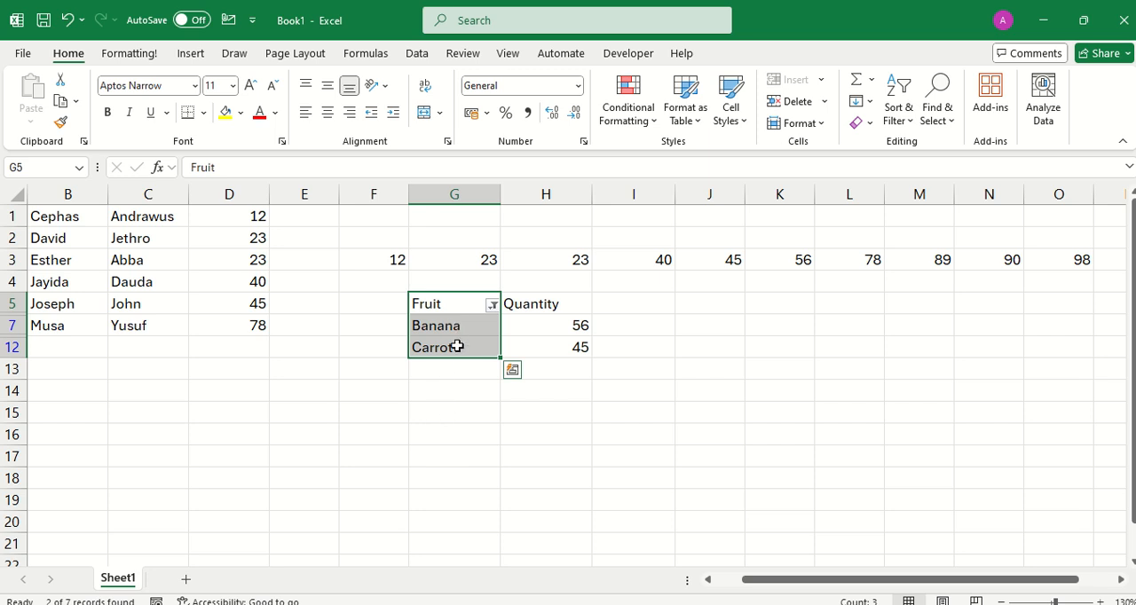
Change the Fruit column's filter to show only Strawberry and Mango.
{"action": "left_click", "coordinate": [494, 306]}
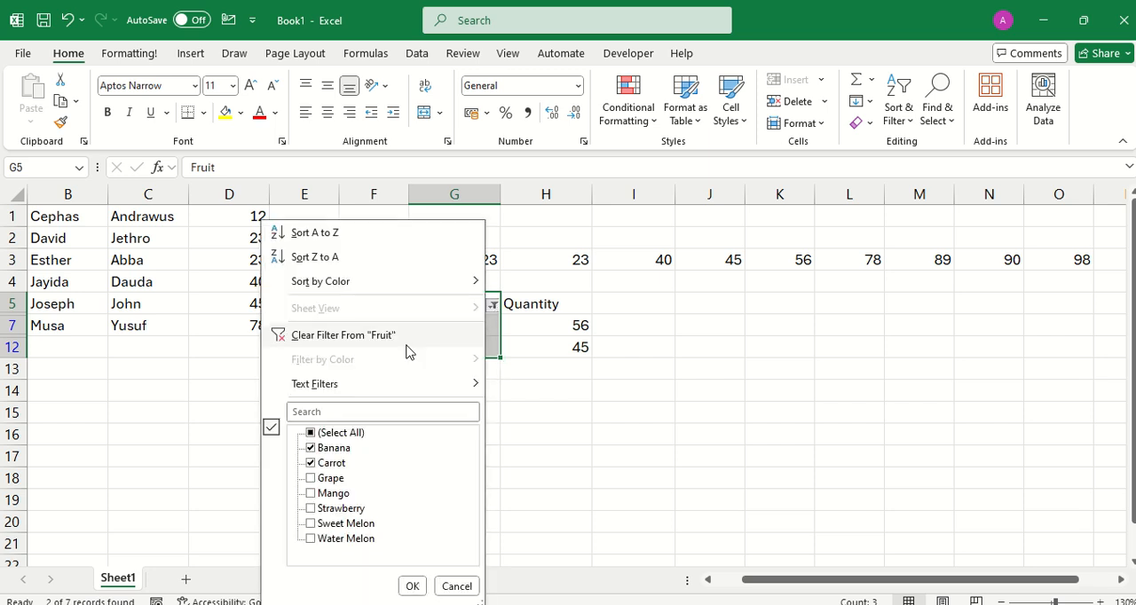
{"action": "left_click", "coordinate": [310, 434]}
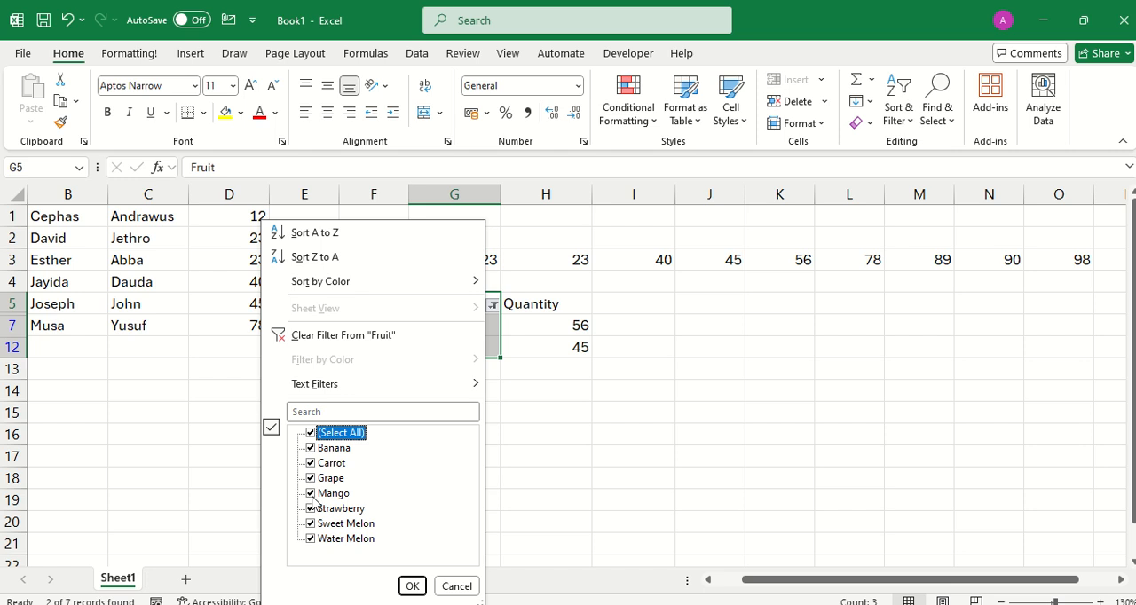
{"action": "left_click", "coordinate": [311, 435]}
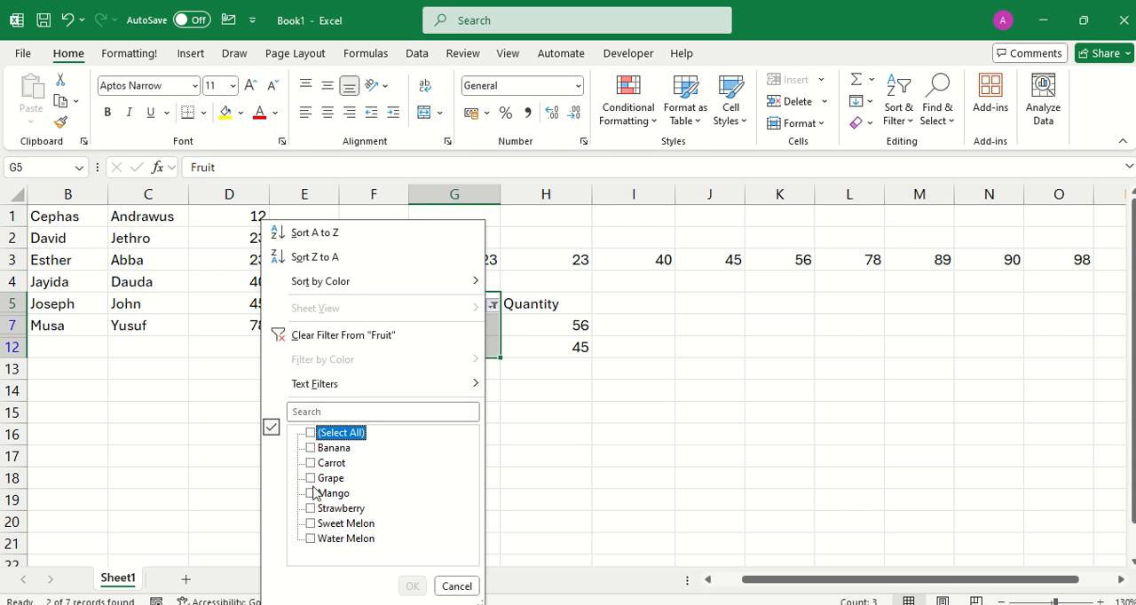
{"action": "left_click", "coordinate": [310, 507]}
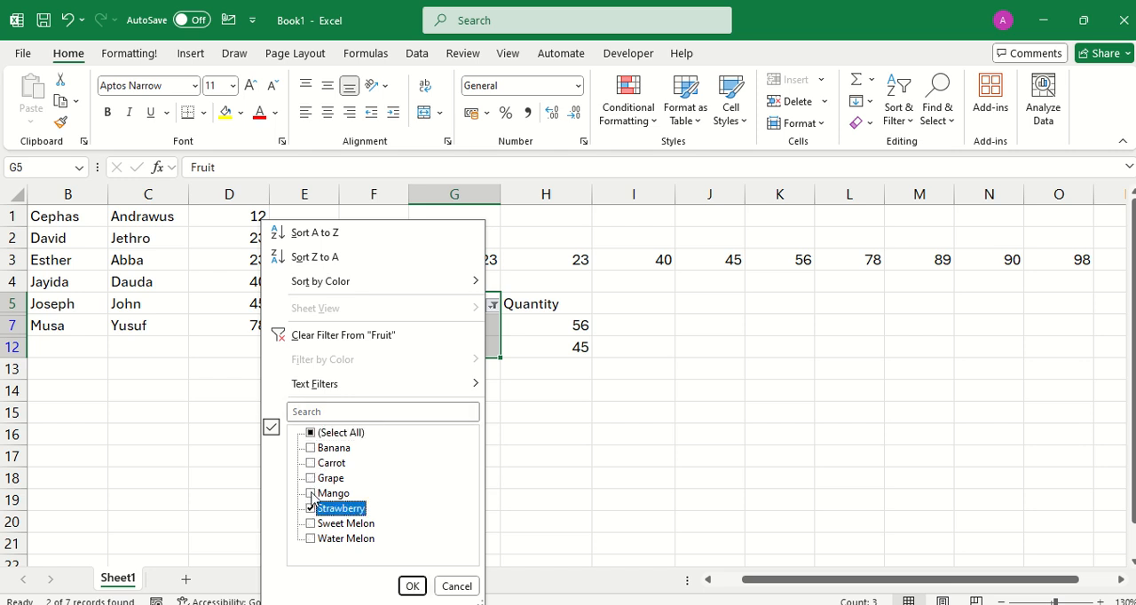
{"action": "left_click", "coordinate": [311, 494]}
{"action": "left_click", "coordinate": [411, 587]}
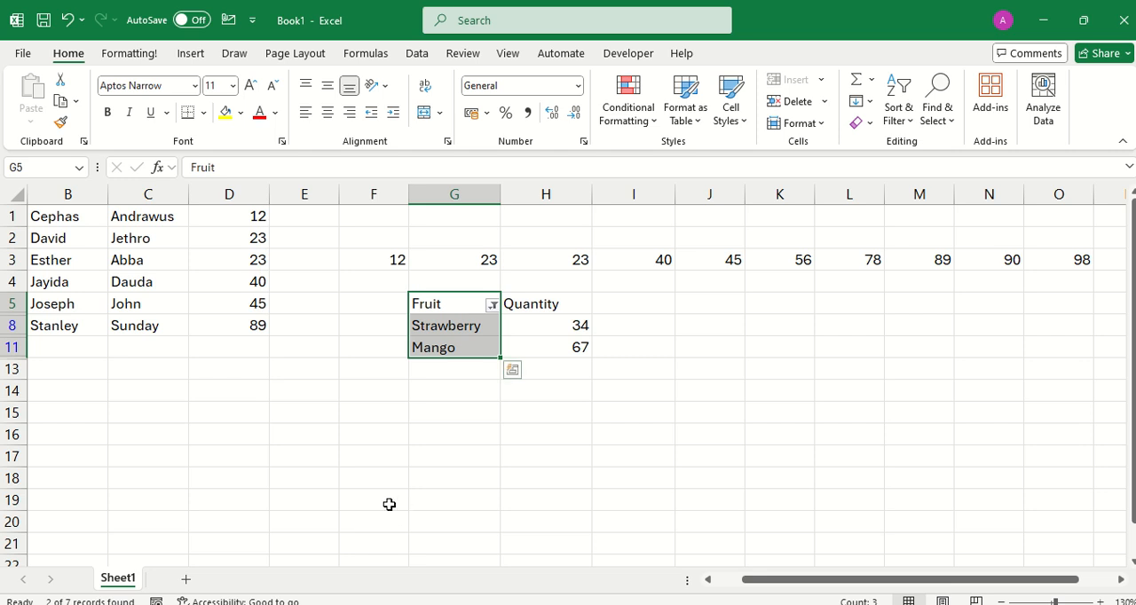
{"action": "left_click", "coordinate": [480, 341]}
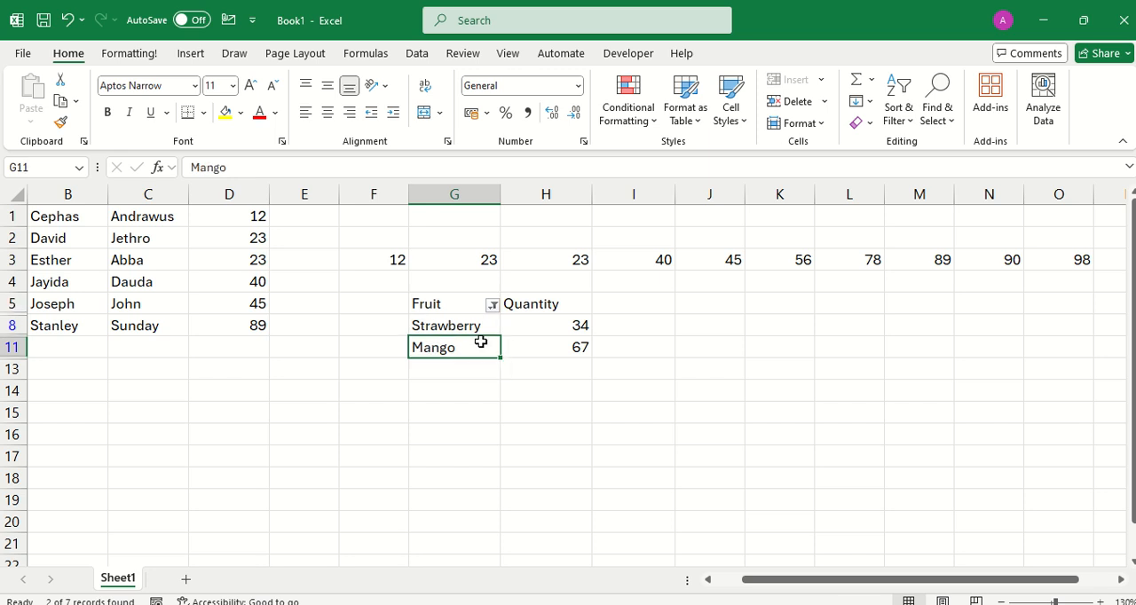
Clear the filter from the Fruit column so that every fruit row is shown.
{"action": "left_click", "coordinate": [493, 306]}
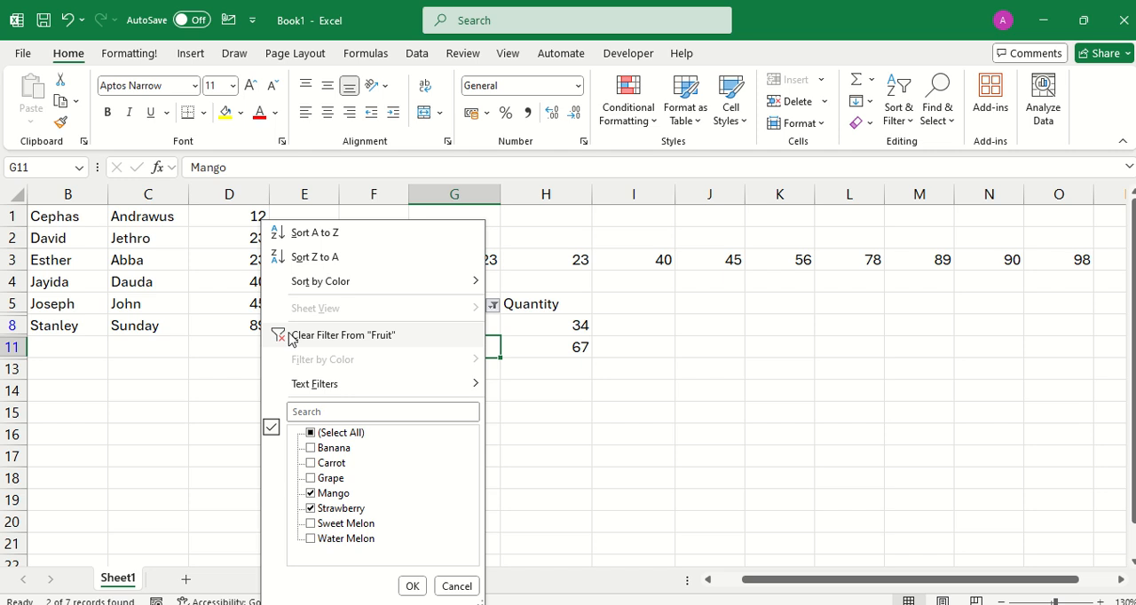
{"action": "left_click", "coordinate": [514, 355]}
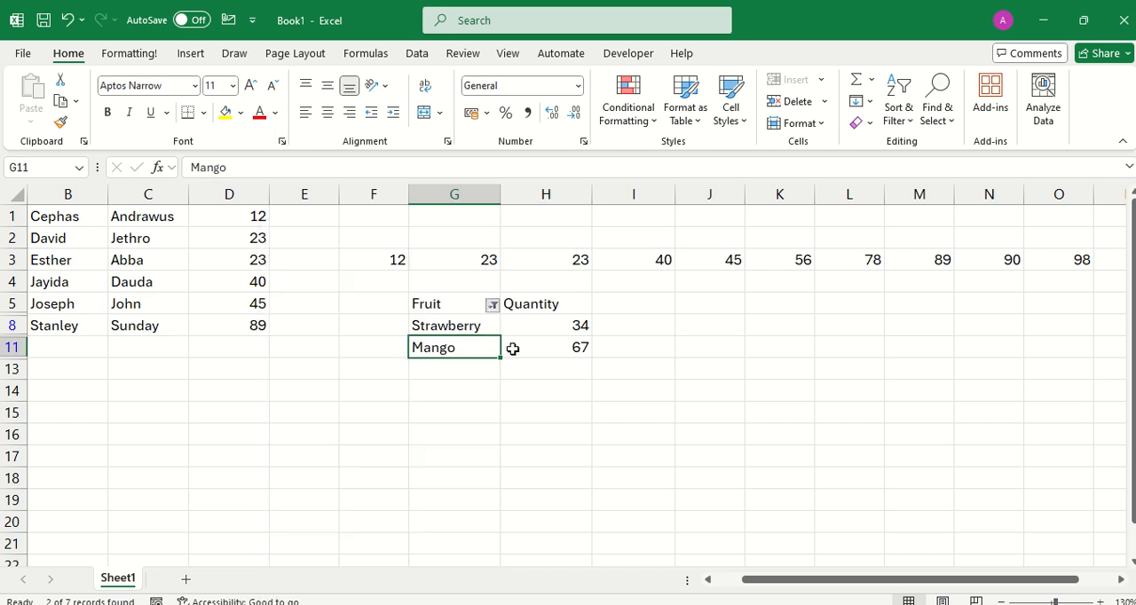
{"action": "left_click", "coordinate": [494, 307]}
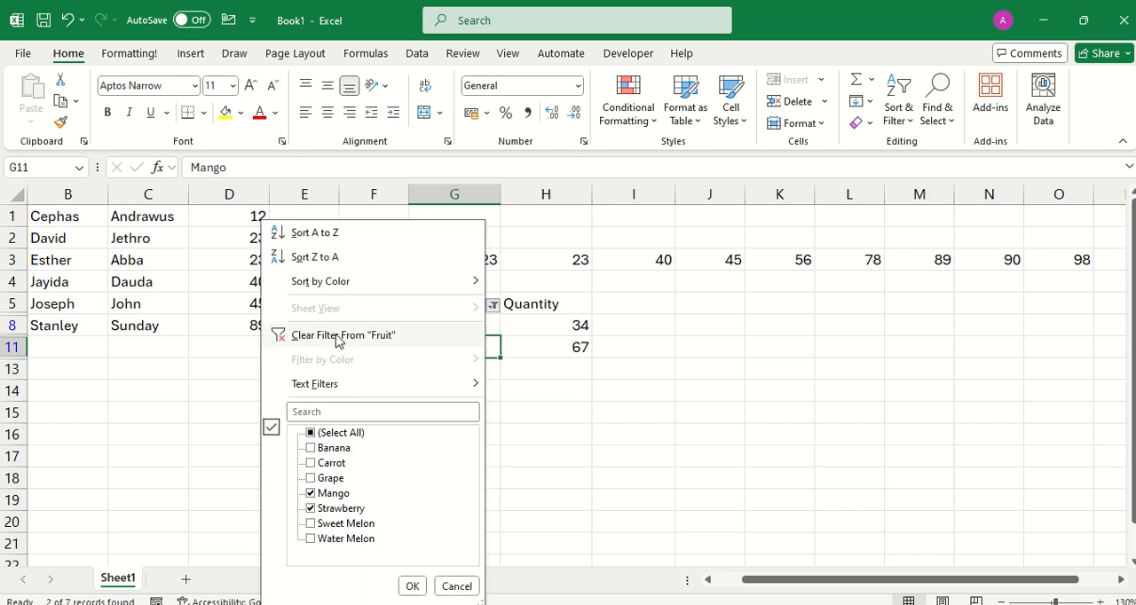
{"action": "left_click", "coordinate": [338, 338]}
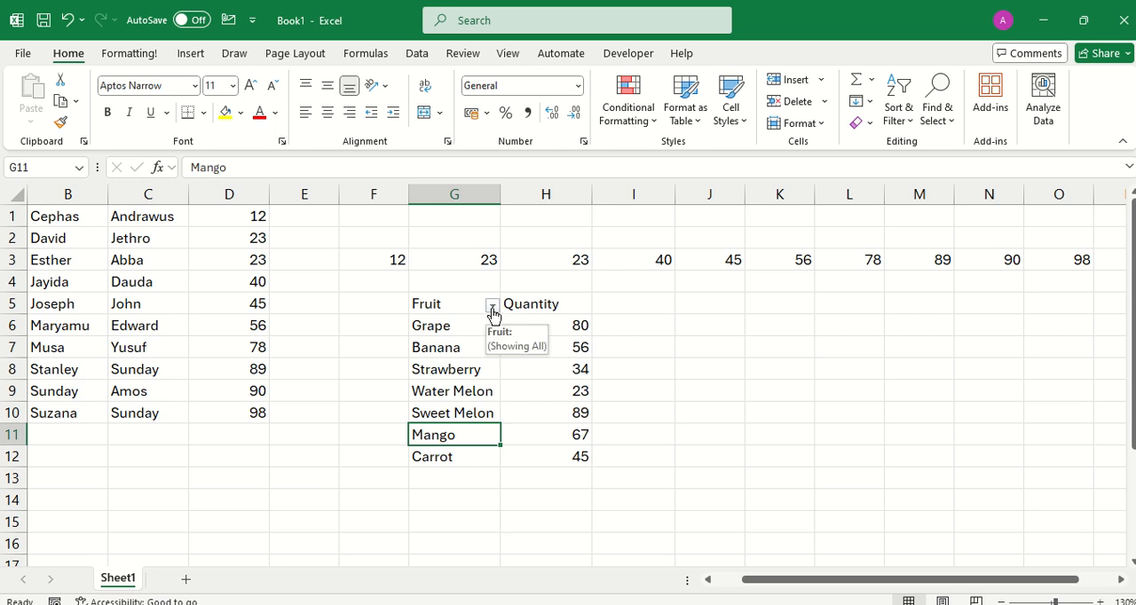
Turn off filtering on the fruit column G5:G12.
{"action": "left_click_drag", "start_coordinate": [430, 303], "coordinate": [456, 451]}
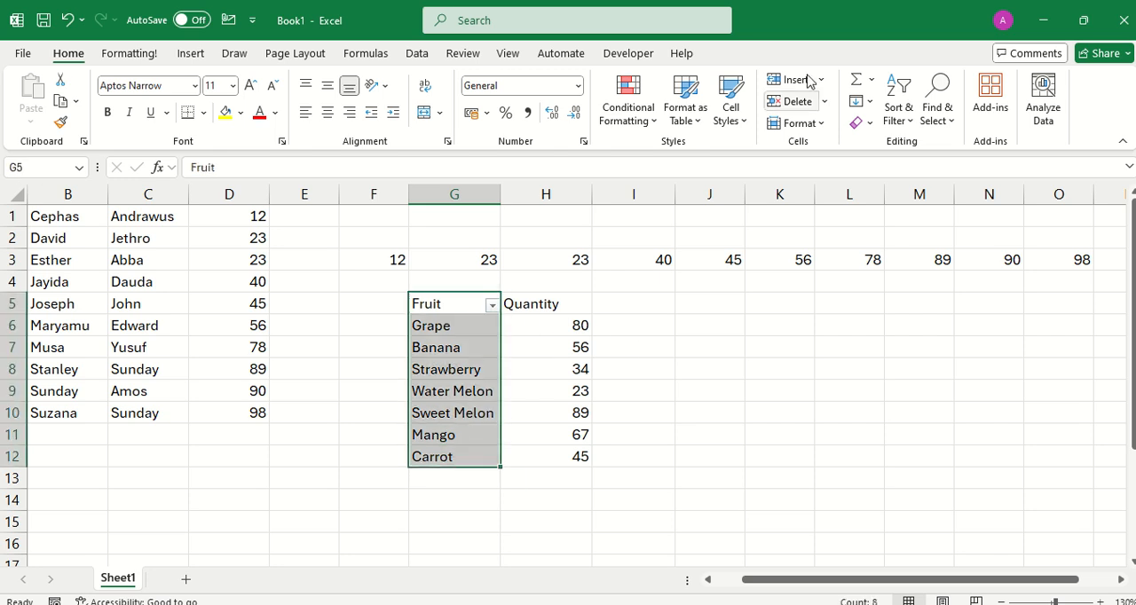
{"action": "left_click", "coordinate": [415, 55]}
{"action": "left_click", "coordinate": [727, 93]}
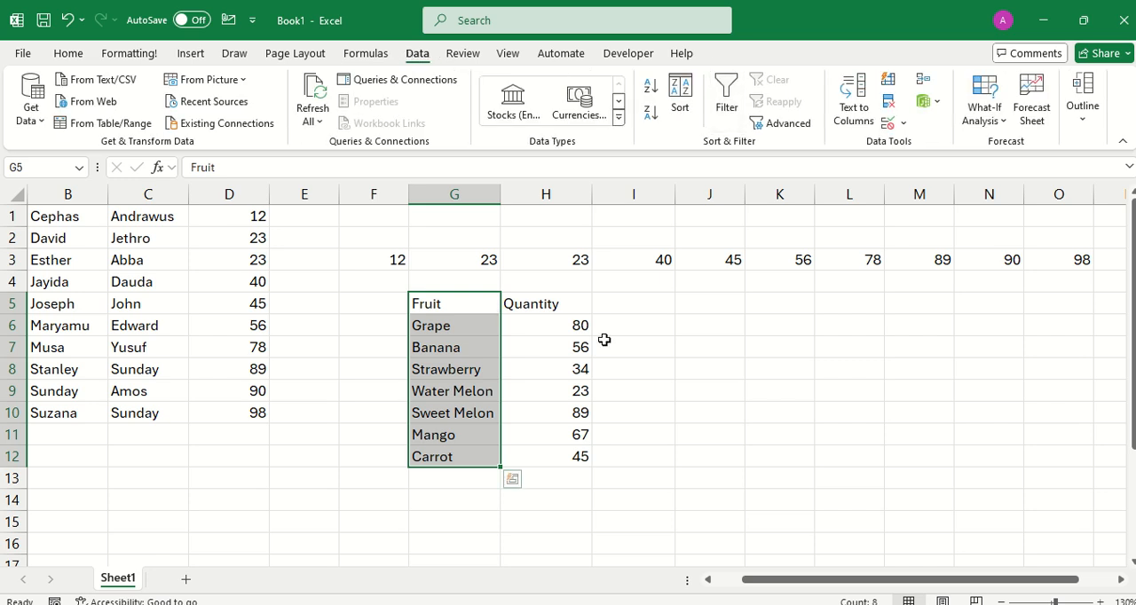
{"action": "left_click", "coordinate": [545, 384]}
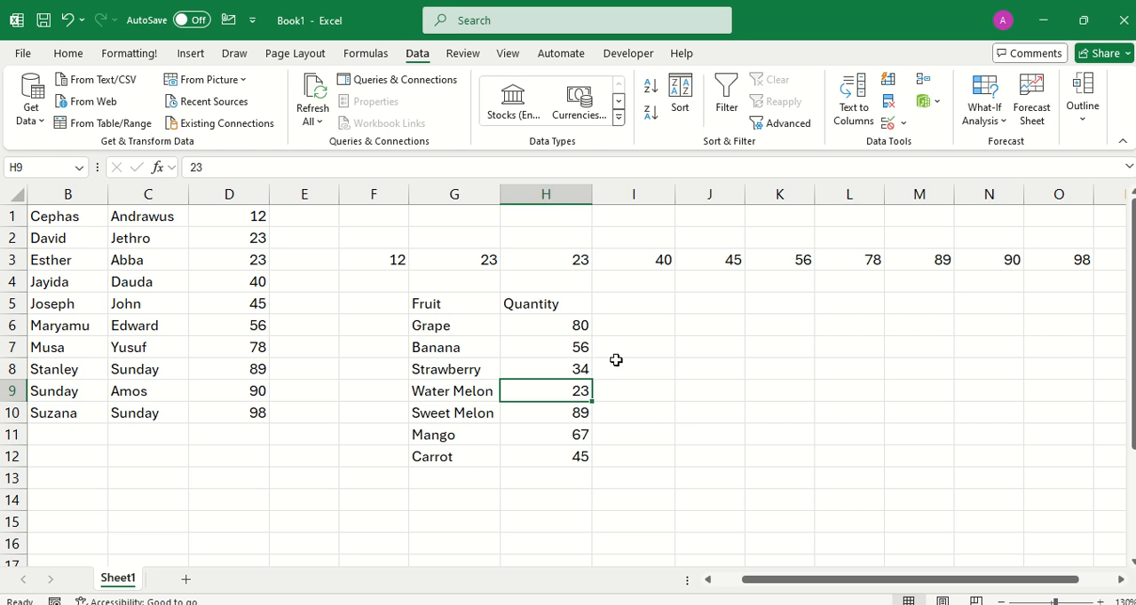
{"action": "left_click", "coordinate": [527, 374]}
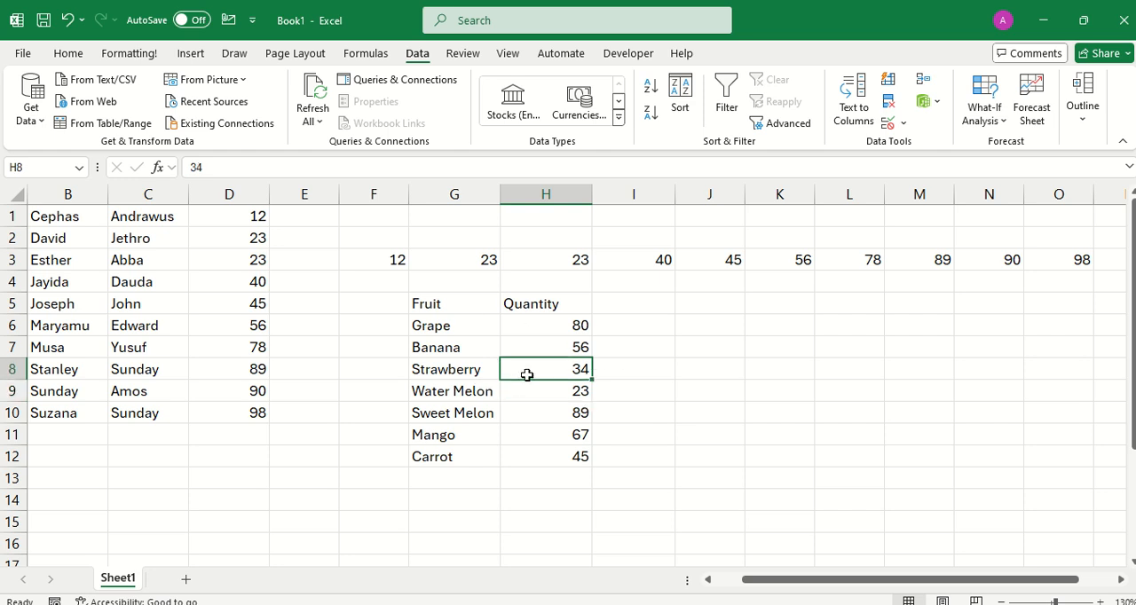
{"action": "left_click", "coordinate": [751, 399]}
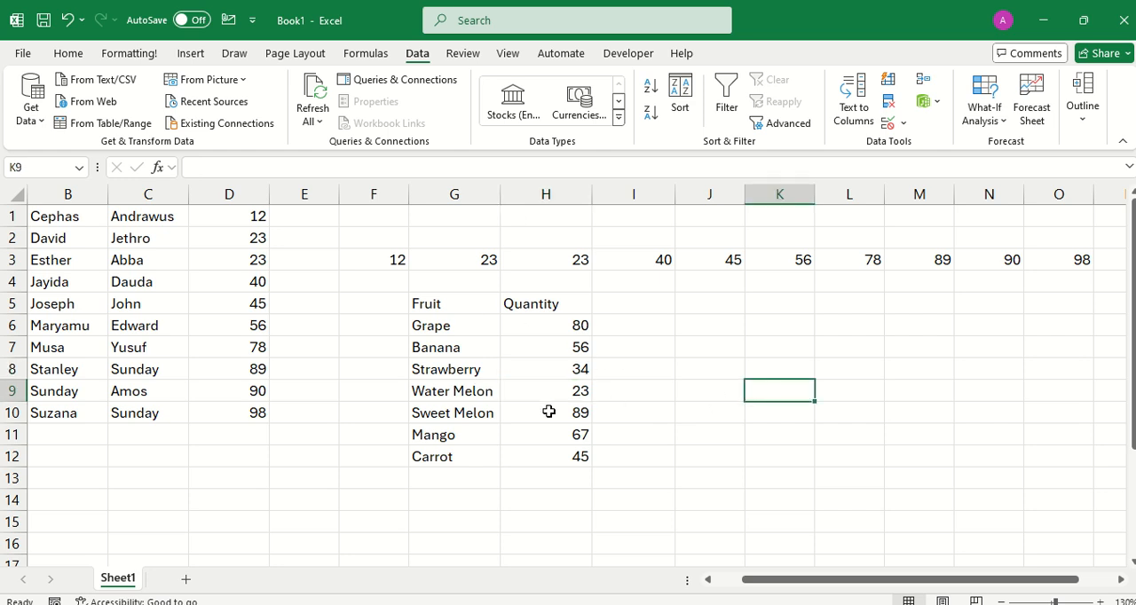
Convert the fruit list G5:H12 into a table, treating its first row as headers.
{"action": "left_click", "coordinate": [516, 394]}
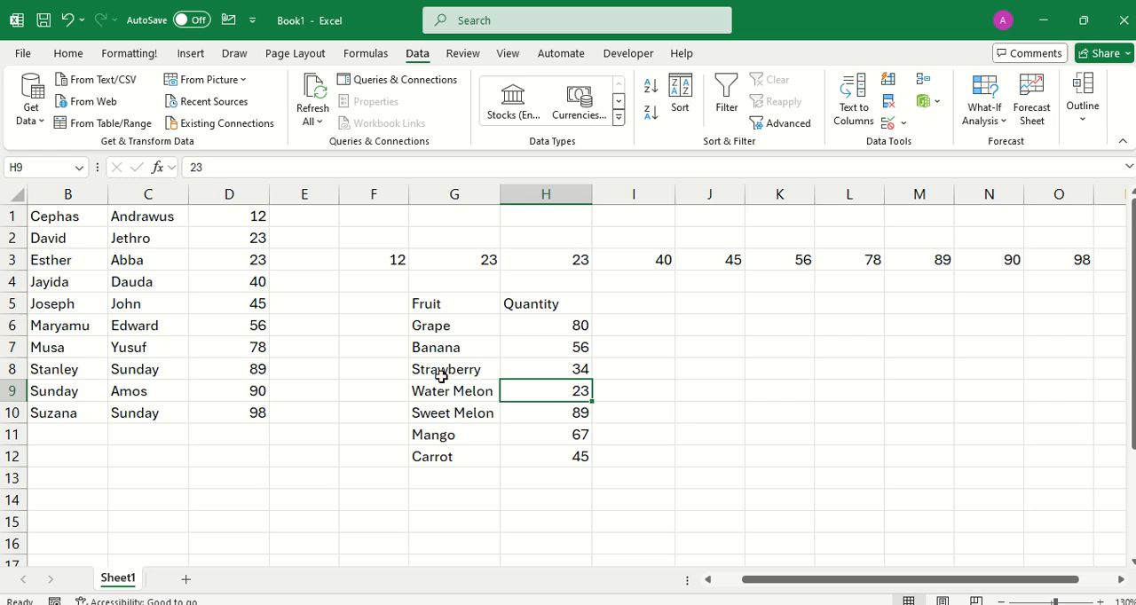
{"action": "key", "text": "ctrl+t"}
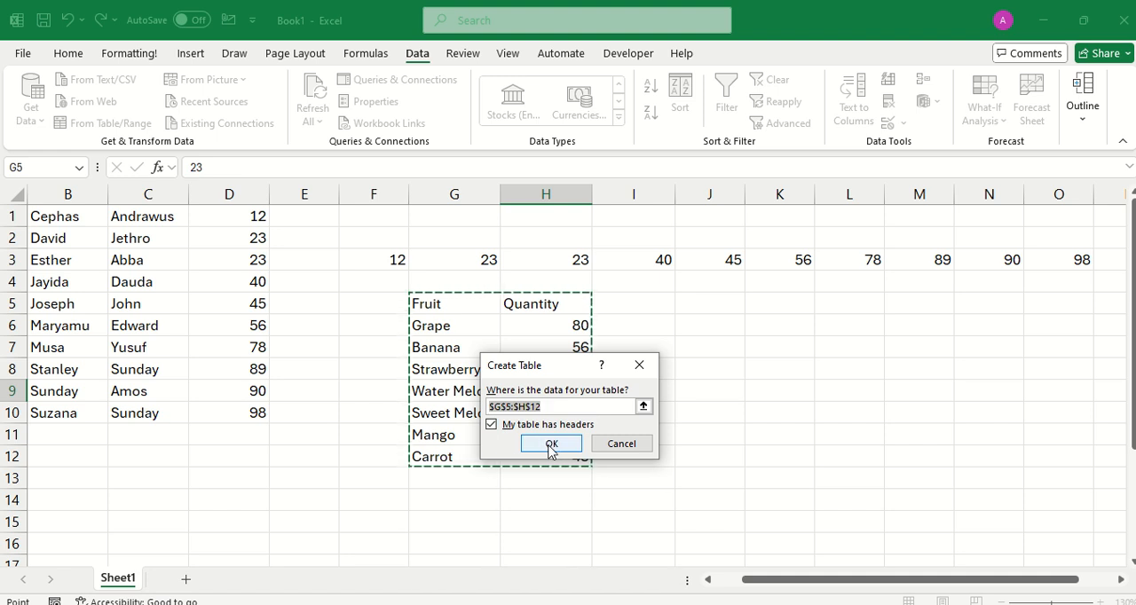
{"action": "left_click", "coordinate": [550, 446]}
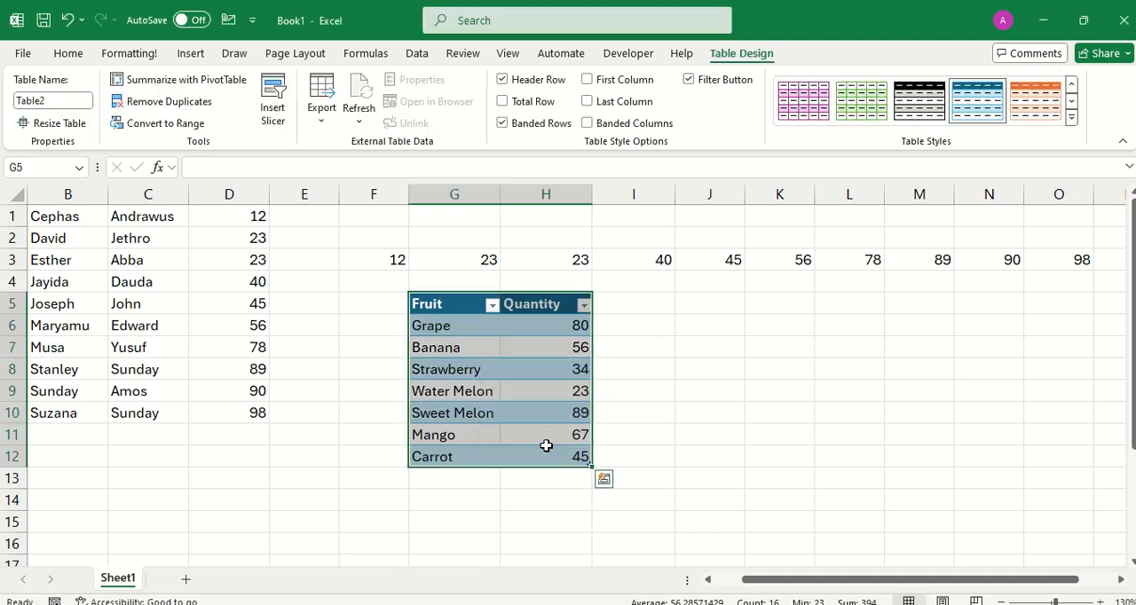
{"action": "left_click", "coordinate": [531, 410]}
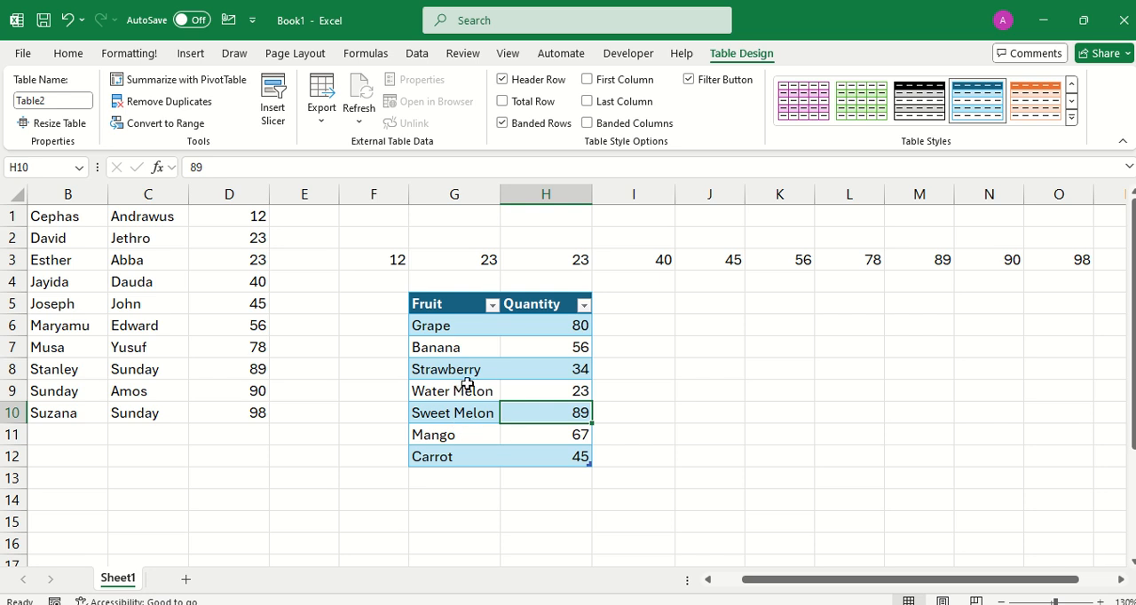
Apply a text filter to the Fruit column that shows only entries containing "Melon".
{"action": "left_click", "coordinate": [493, 307]}
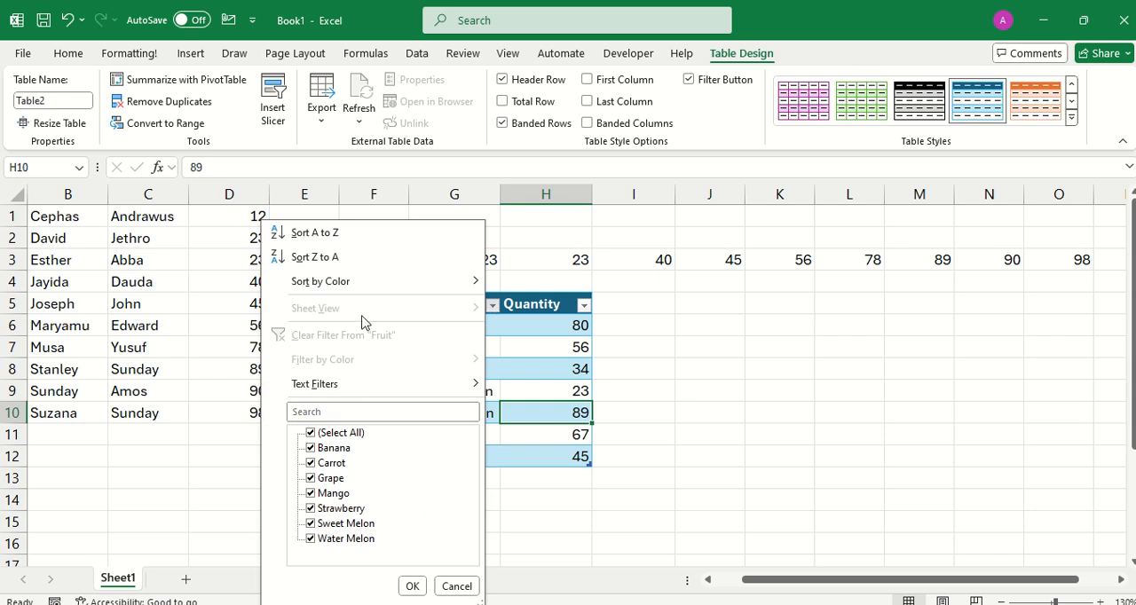
{"action": "mouse_move", "coordinate": [347, 393]}
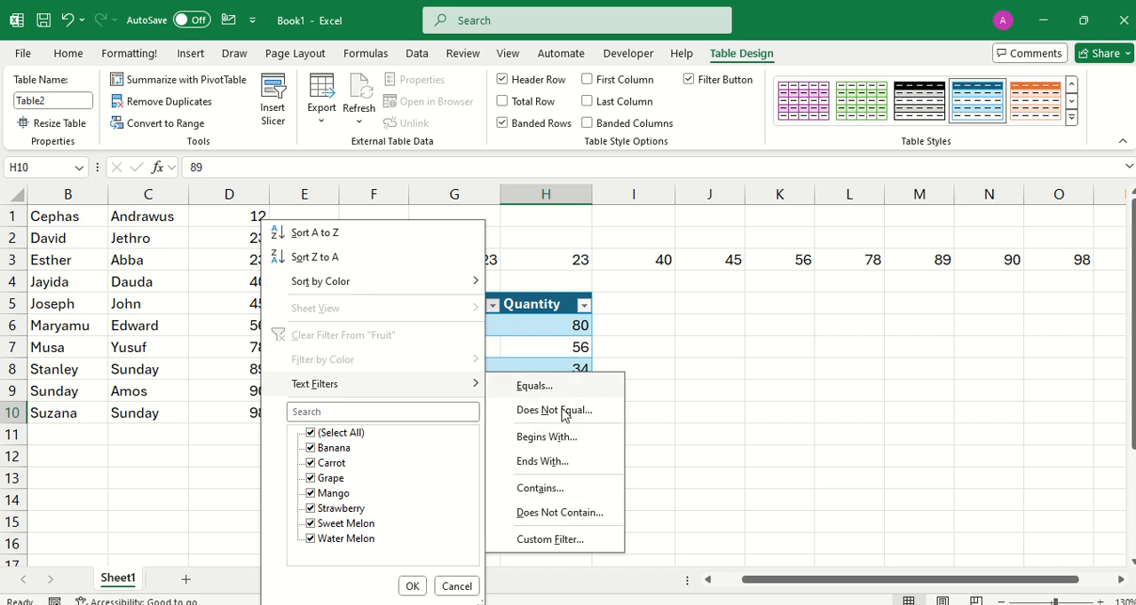
{"action": "left_click", "coordinate": [544, 489]}
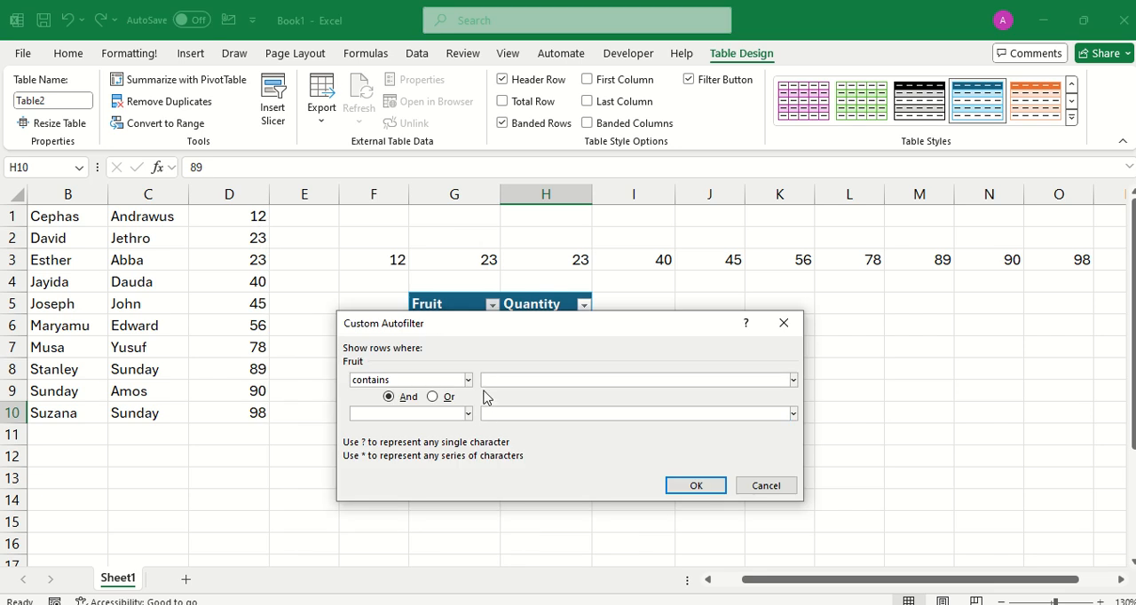
{"action": "type", "text": "M"}
{"action": "type", "text": "M"}
{"action": "type", "text": "elon"}
{"action": "left_click", "coordinate": [697, 484]}
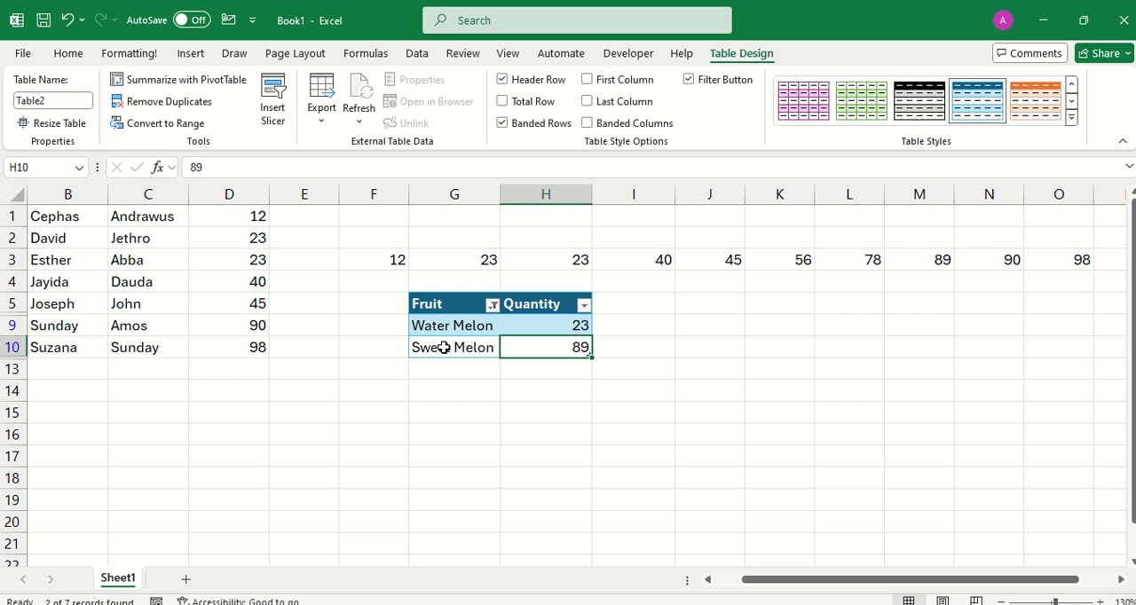
Clear the Fruit column's filter and replace it with a text filter for entries containing "o".
{"action": "left_click", "coordinate": [492, 306]}
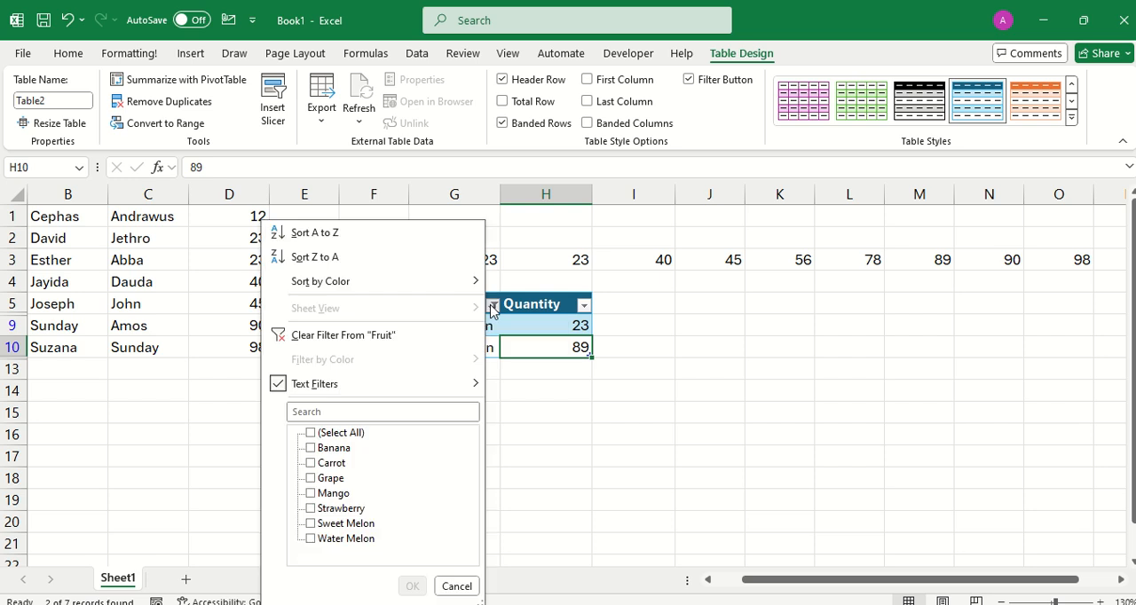
{"action": "left_click", "coordinate": [364, 339]}
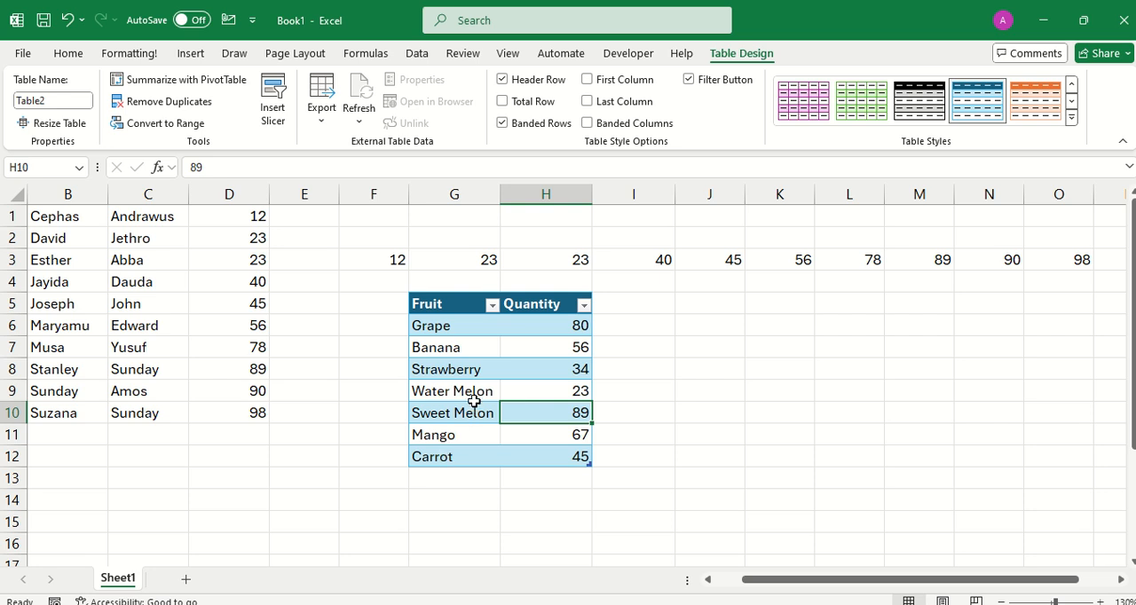
{"action": "left_click", "coordinate": [493, 307]}
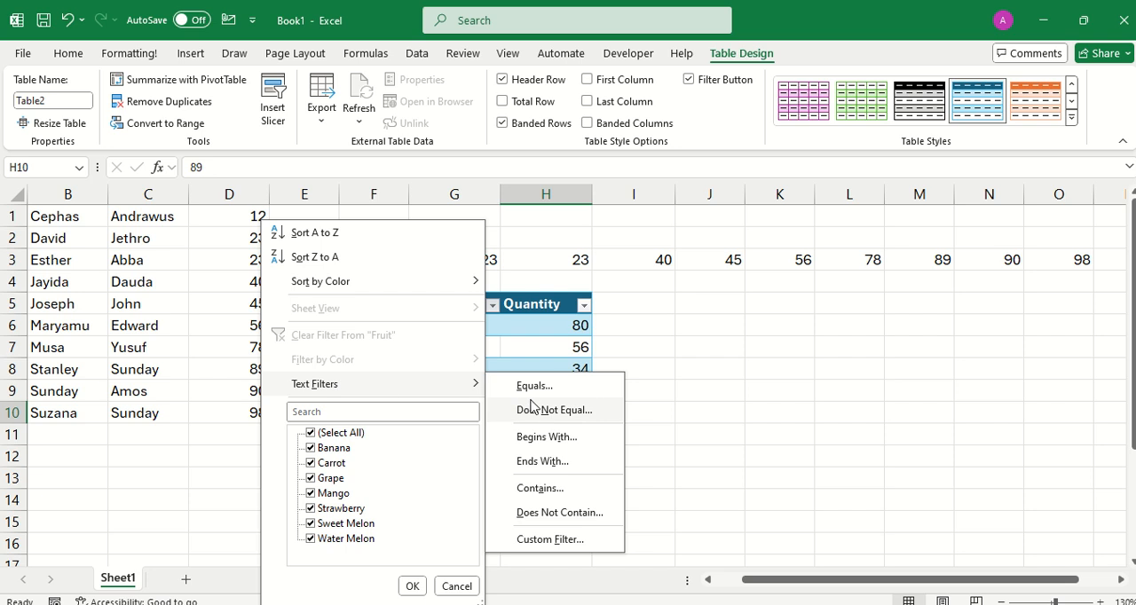
{"action": "left_click", "coordinate": [531, 488]}
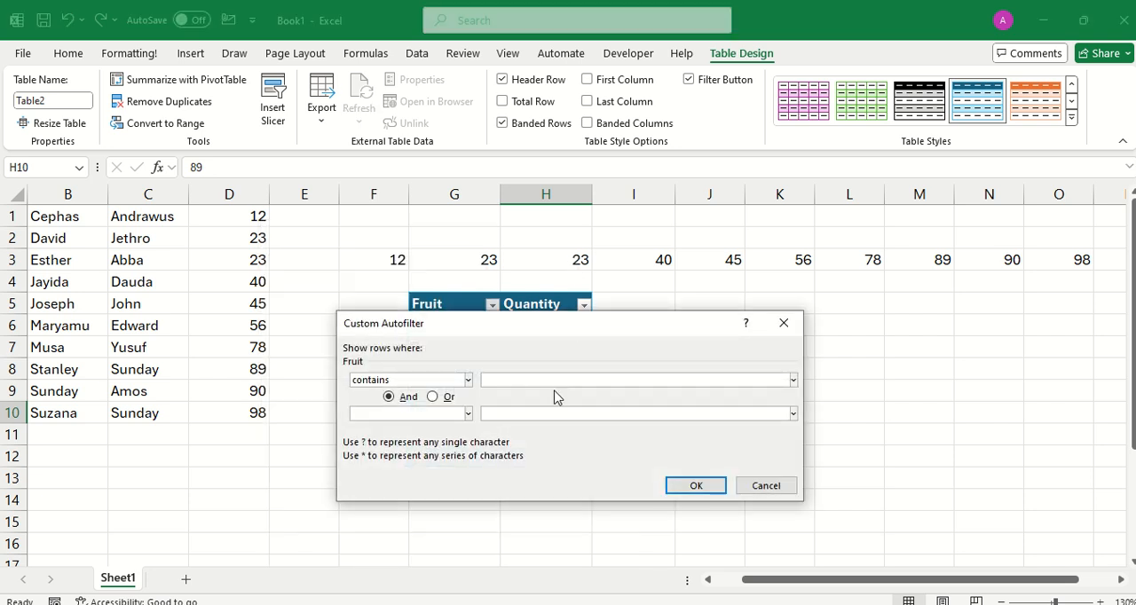
{"action": "type", "text": "o"}
{"action": "left_click", "coordinate": [698, 486]}
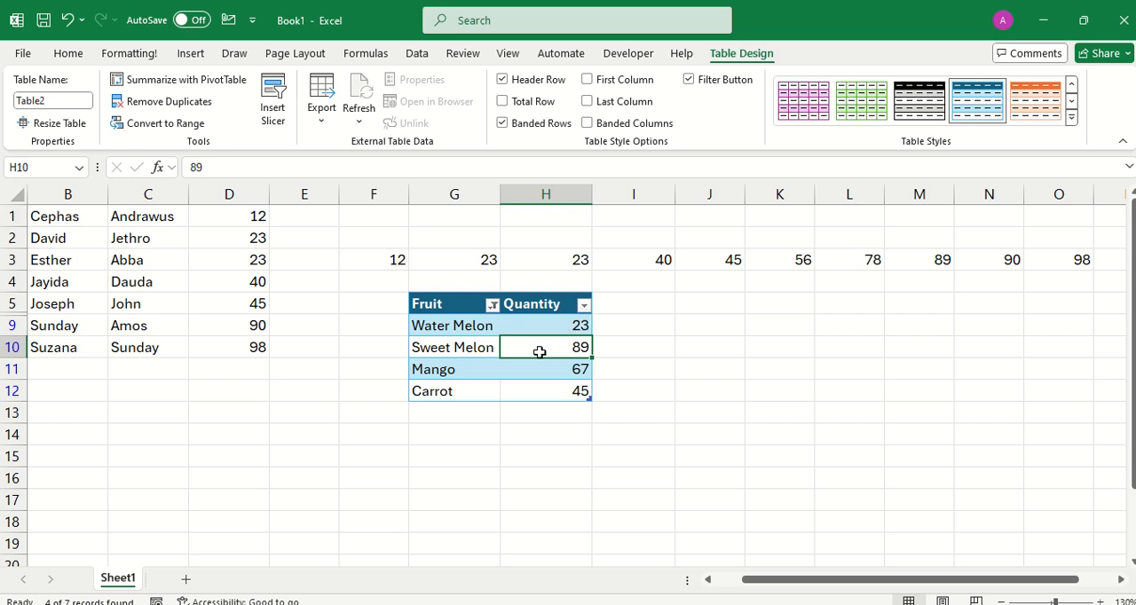
Apply a number filter to the Quantity column that shows only values greater than 60.
{"action": "left_click", "coordinate": [583, 306]}
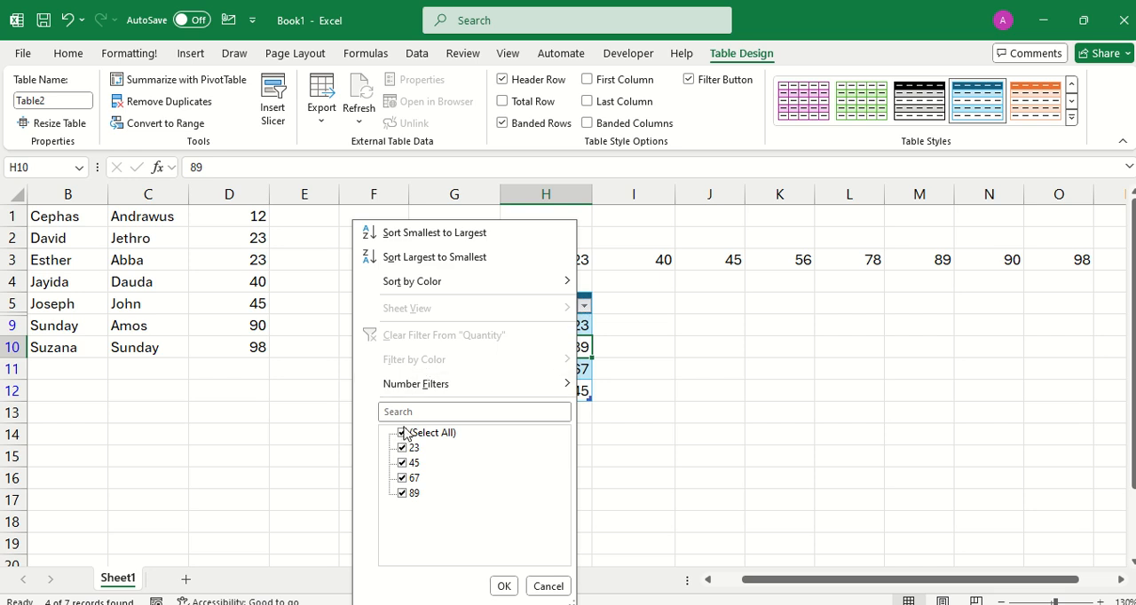
{"action": "mouse_move", "coordinate": [422, 387]}
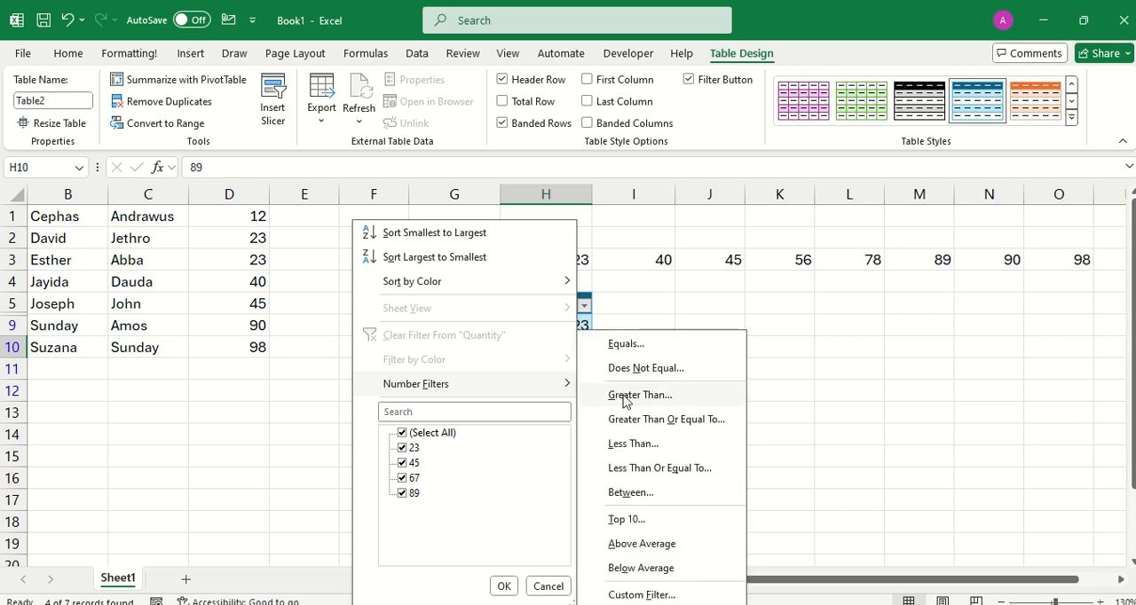
{"action": "left_click", "coordinate": [625, 395]}
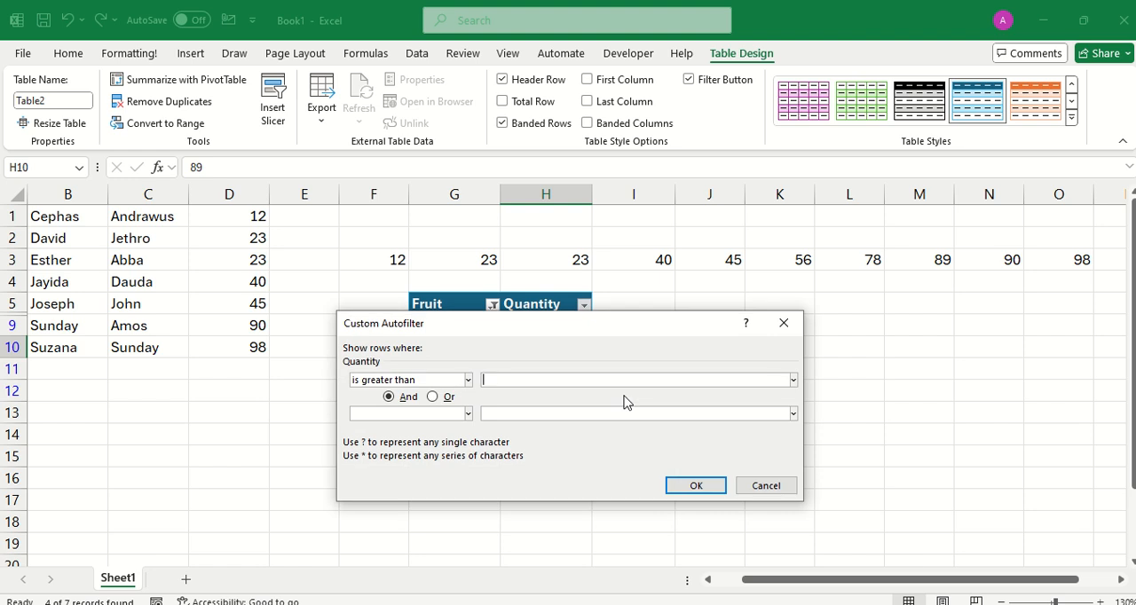
{"action": "type", "text": "60"}
{"action": "left_click", "coordinate": [692, 488]}
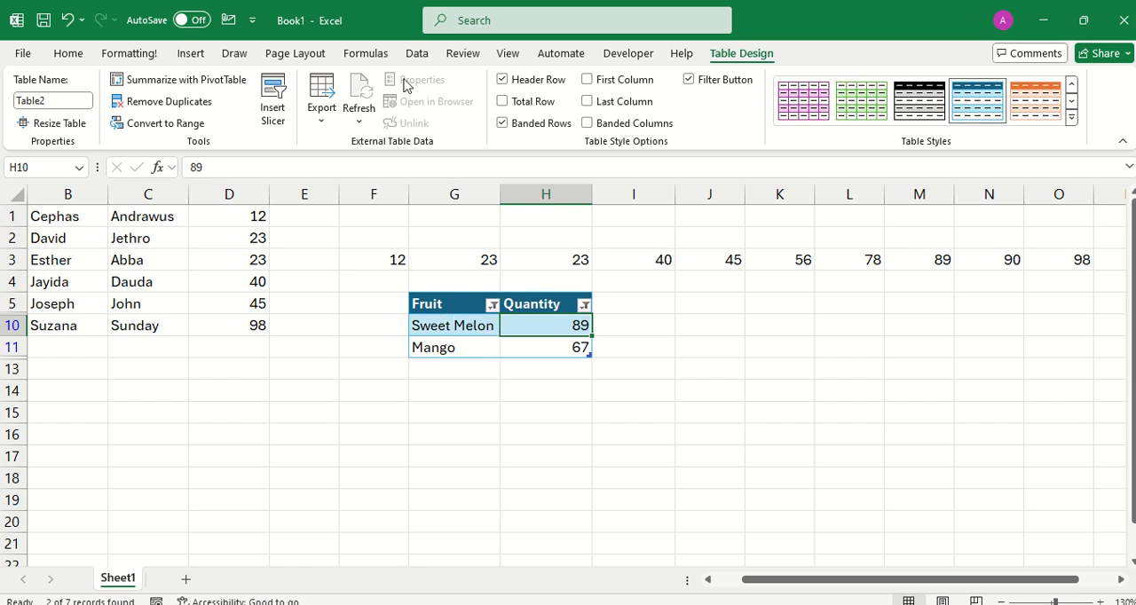
Turn off filtering for the whole fruit table, removing the filters on Fruit and Quantity.
{"action": "left_click", "coordinate": [420, 55]}
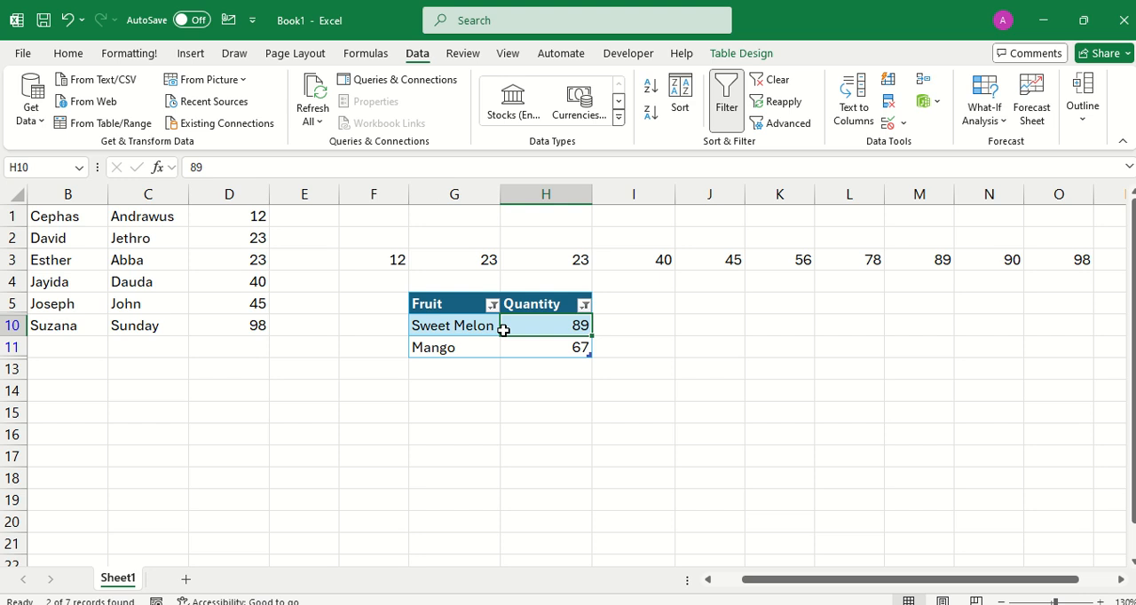
{"action": "left_click", "coordinate": [725, 99]}
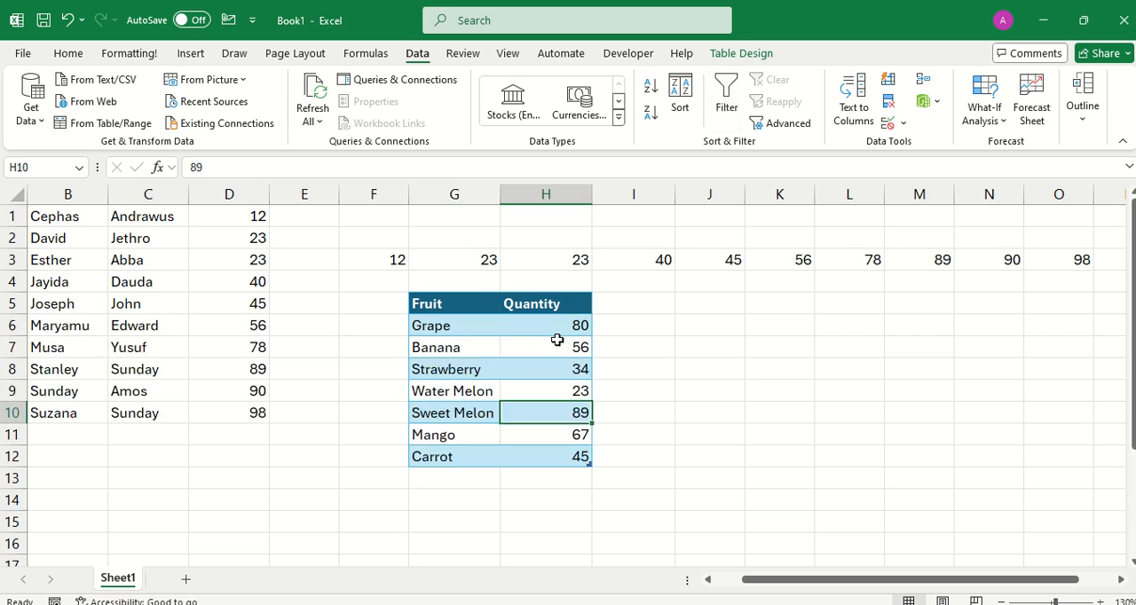